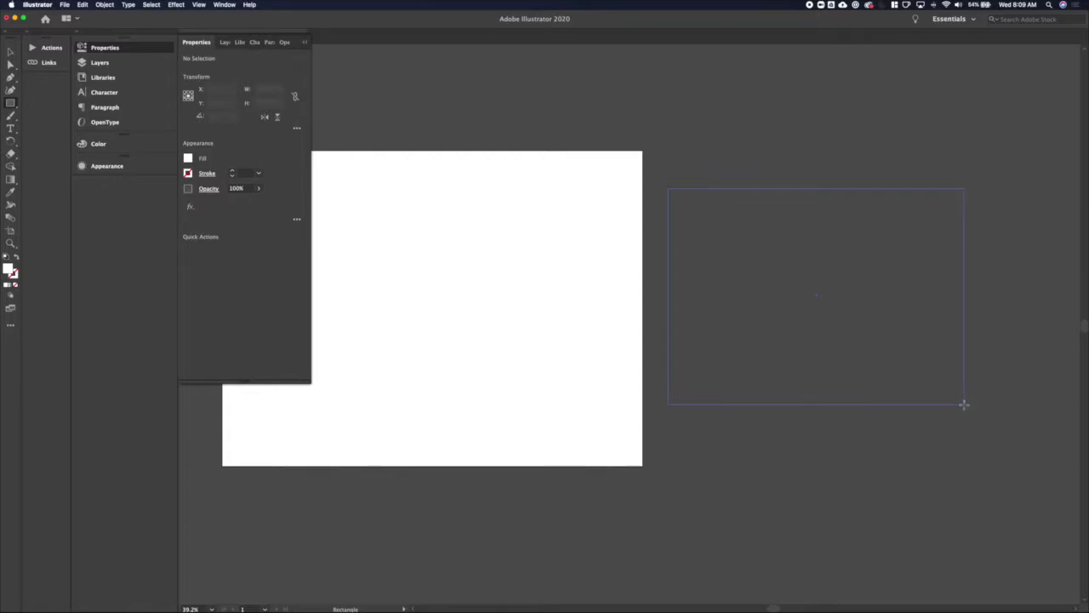
Add the heading text "Get hyped" in the upper-left area of the white rectangle beside the artboard
scroll(967, 403, right, 5)
scroll(652, 287, up, 5)
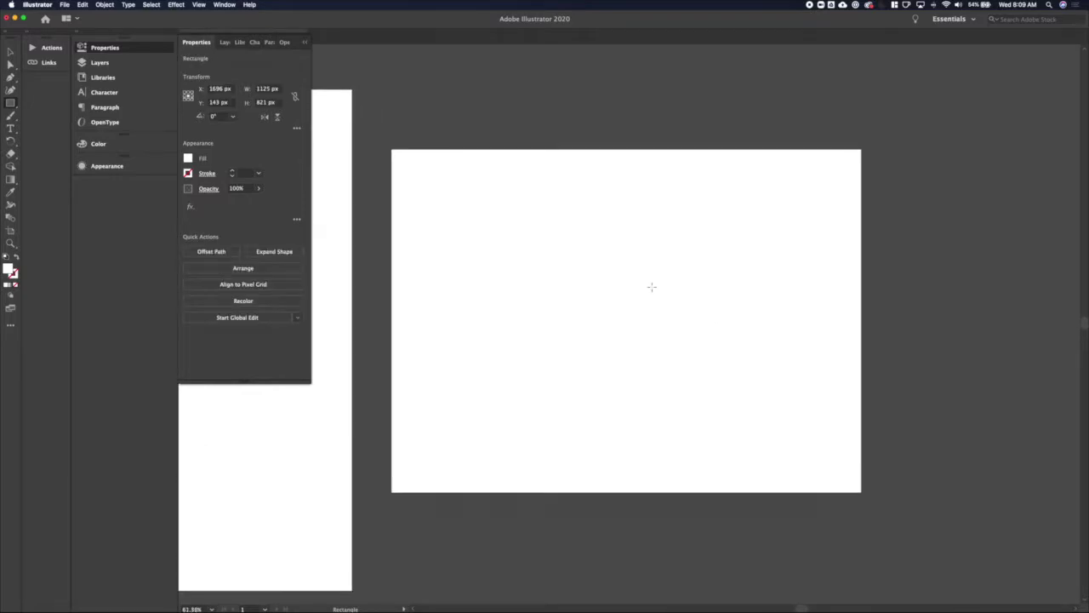
key(v)
drag(409, 209, 473, 210)
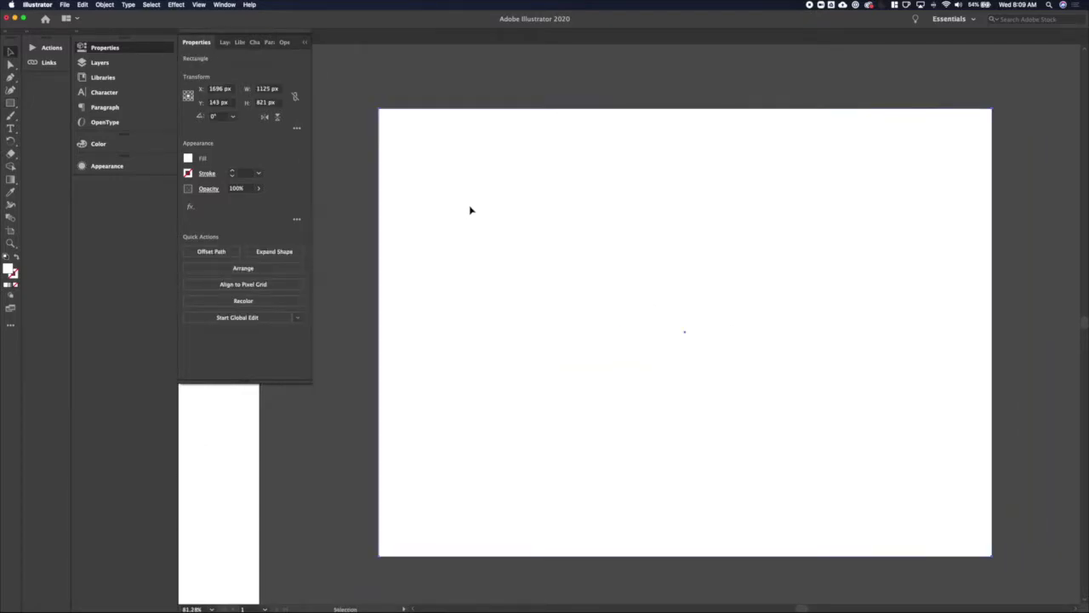
key(t)
click(469, 210)
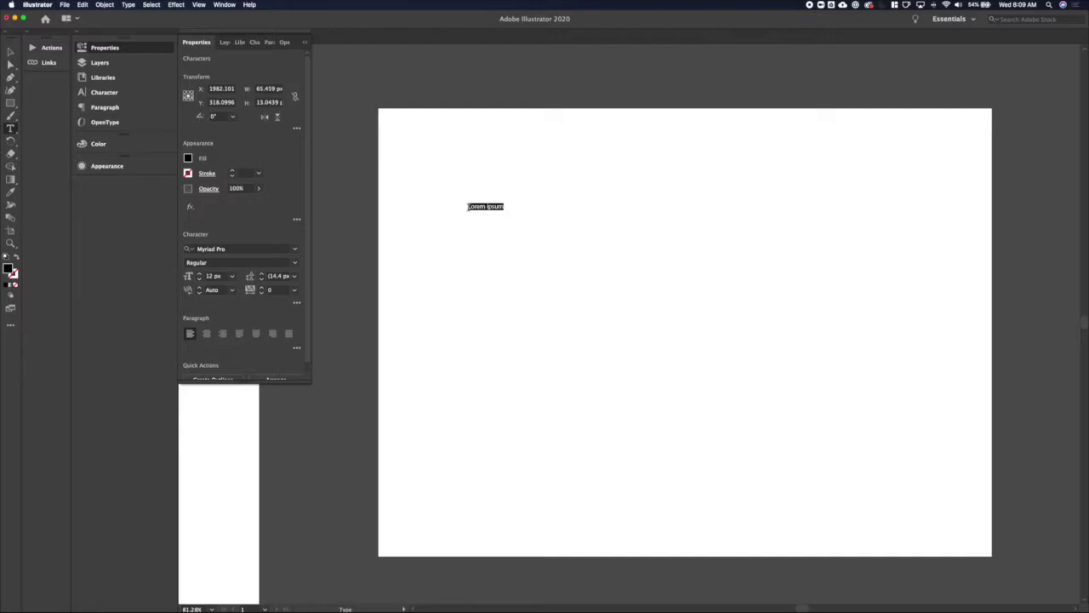
text(FSti)
Enlarge the whole "Get hyped" heading to a font size of 58 px
key(super+a)
key(super+shift+period)
key(super+shift+period)
key(super+shift+period)
key(super+shift+period)
key(super+shift+period)
key(super+shift+period)
key(super+shift+period)
key(super+shift+period)
key(super+shift+period)
key(super+shift+period)
key(super+shift+period)
key(super+shift+period)
key(super+shift+period)
key(super+shift+period)
key(super+shift+period)
key(super+shift+period)
key(super+shift+period)
key(super+shift+period)
key(super+shift+period)
key(super+shift+period)
key(super+shift+period)
key(super+shift+period)
key(super+shift+period)
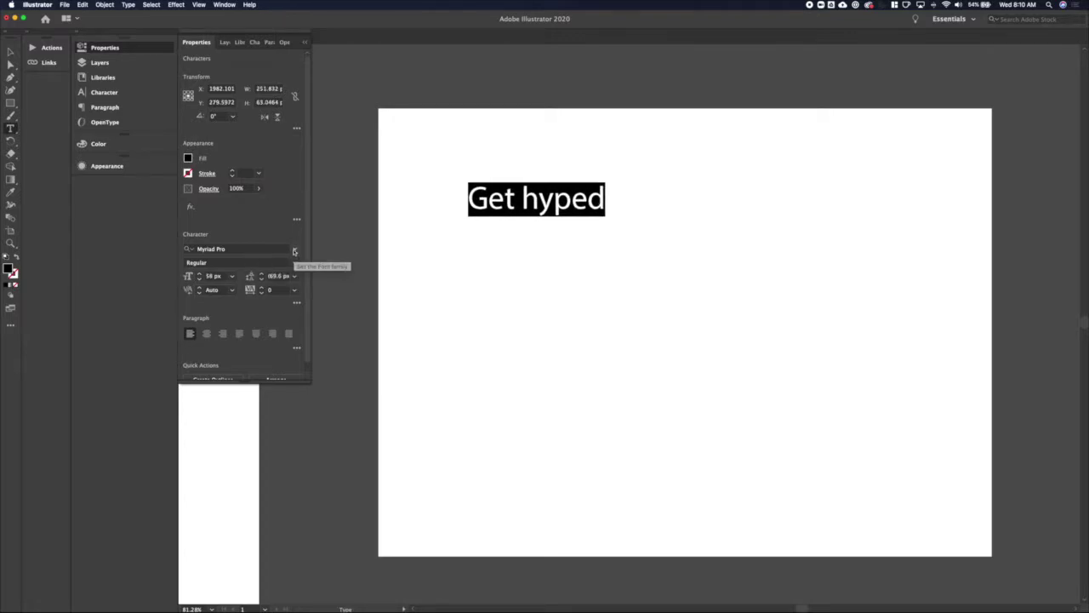
Duplicate the "Get hyped" heading straight down, directly below the original and left-aligned with it
click(10, 52)
drag(503, 211, 503, 248)
key(super+z)
drag(570, 210, 564, 251)
Reduce all the text of the lower "Get hyped" copy to a font size of 26 px
triple_click(566, 251)
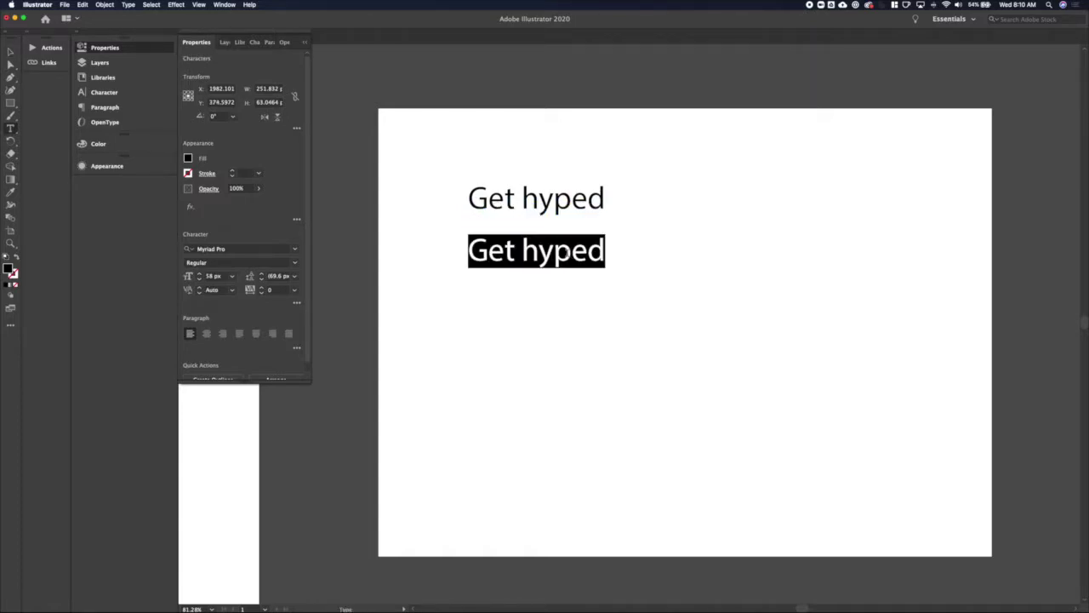
key(super+shift+comma)
key(super+shift+comma)
key(super+shift+comma)
key(super+shift+comma)
key(super+shift+comma)
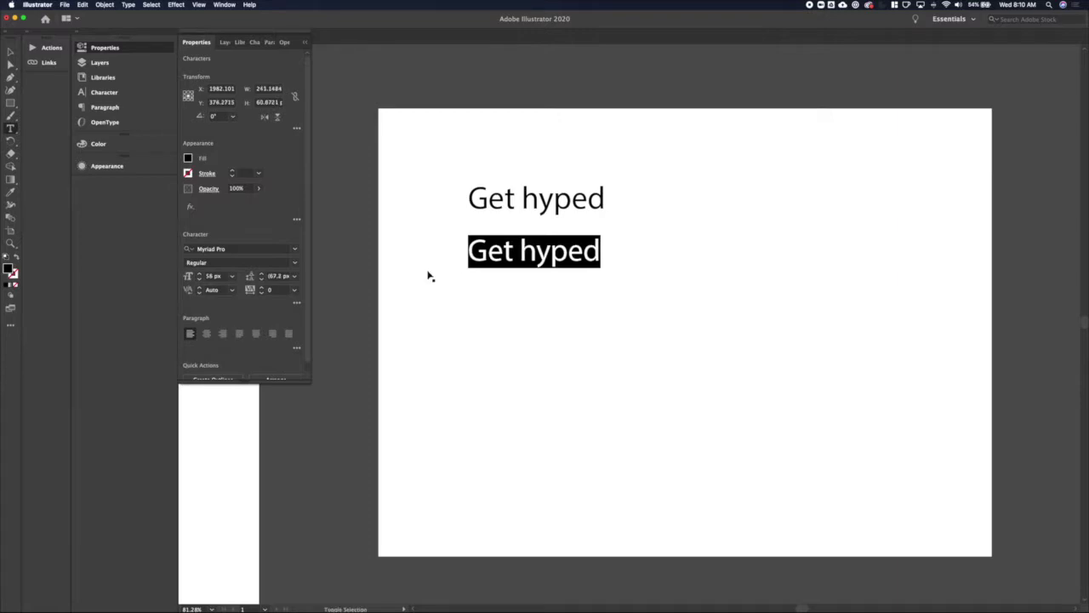
key(super+shift+comma)
key(super+shift+comma)
key(super+shift+comma)
key(super+shift+comma)
key(super+shift+comma)
key(super+shift+comma)
key(super+shift+comma)
key(super+shift+comma)
key(super+shift+comma)
key(super+shift+comma)
key(super+shift+comma)
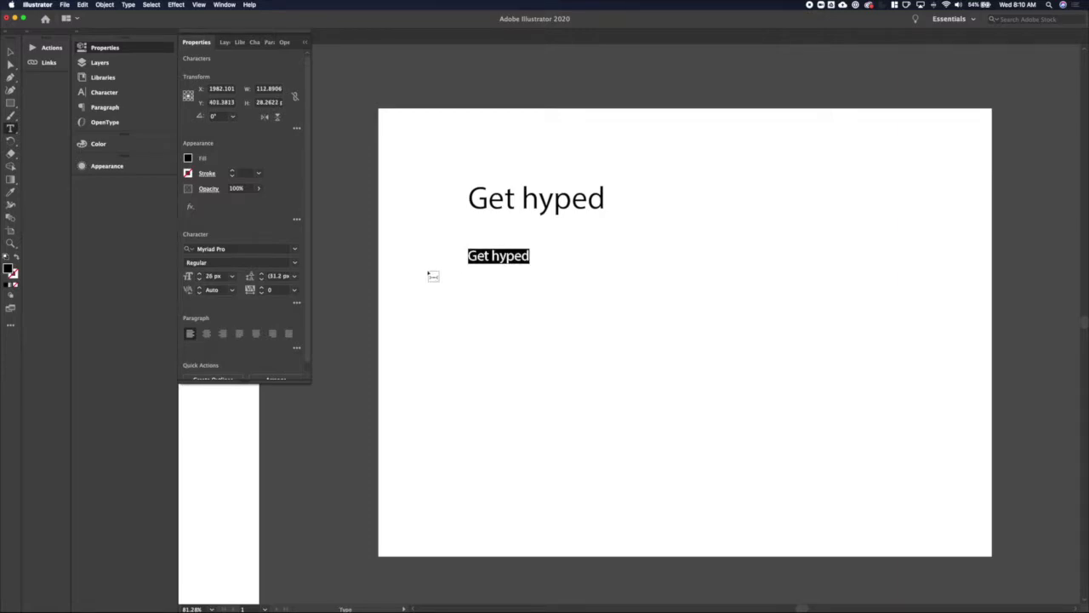
Replace the smaller copy's text with "Get caffiene delivered right to your doorstep every _______________."
text(Caffiene delivered right to your doorstep)
key(Home)
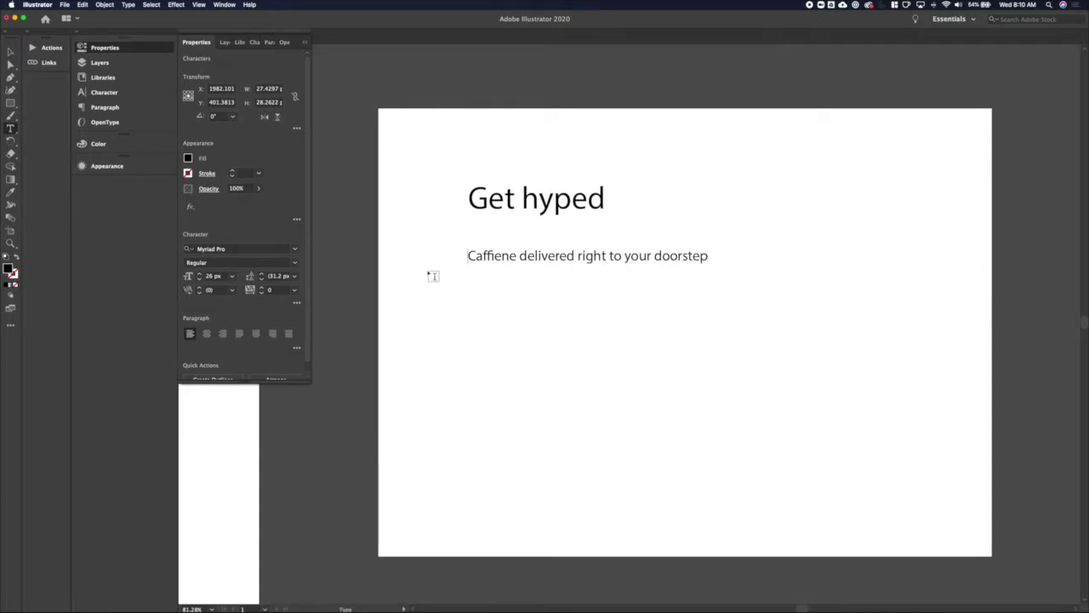
key(Delete)
text(Get c)
key(End)
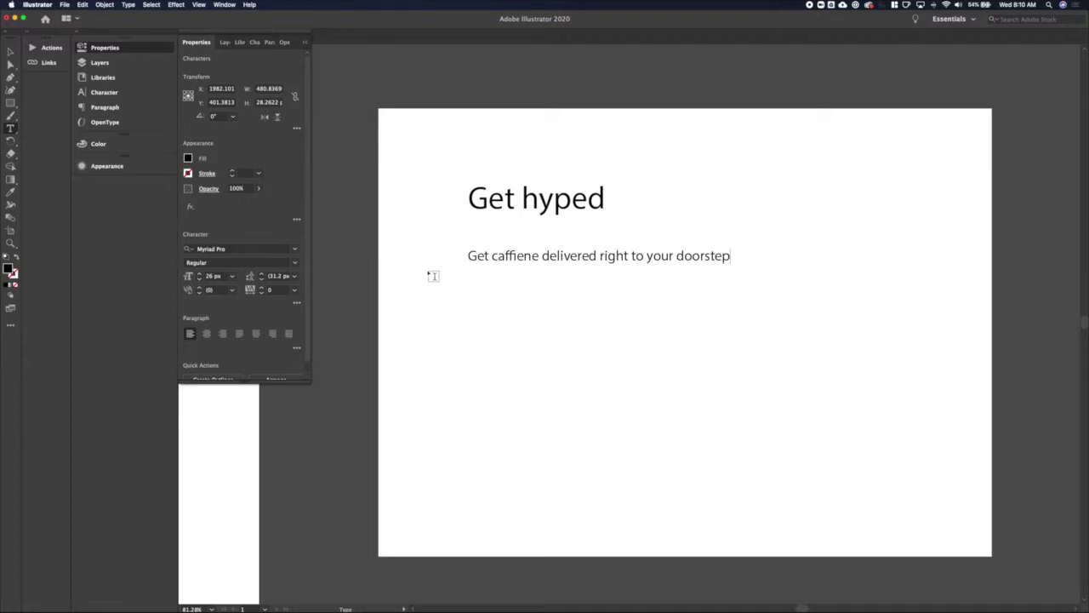
text(every)
text(_______________.)
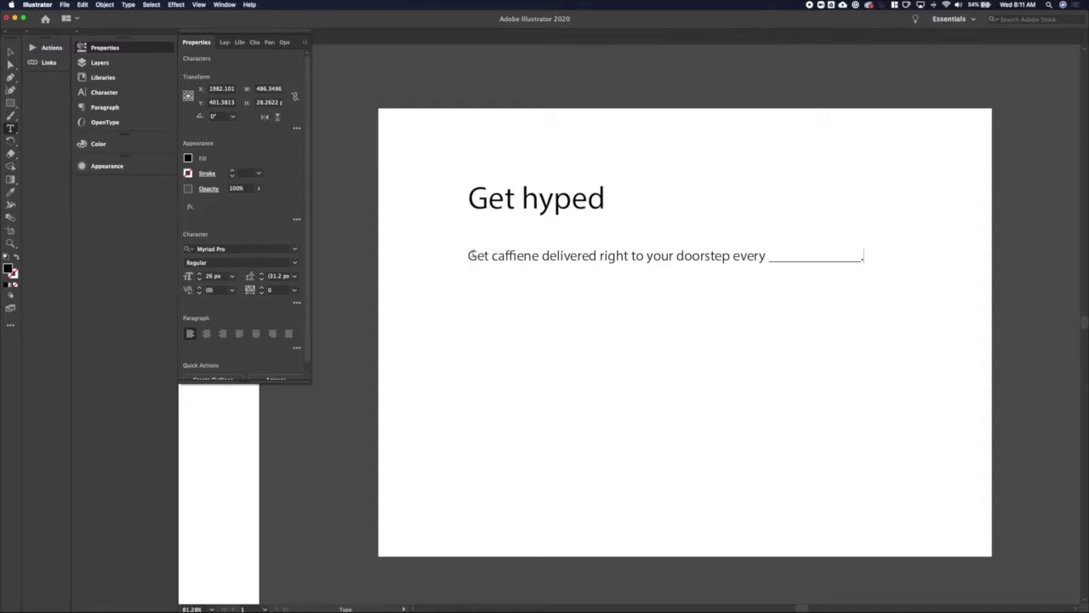
key(Escape)
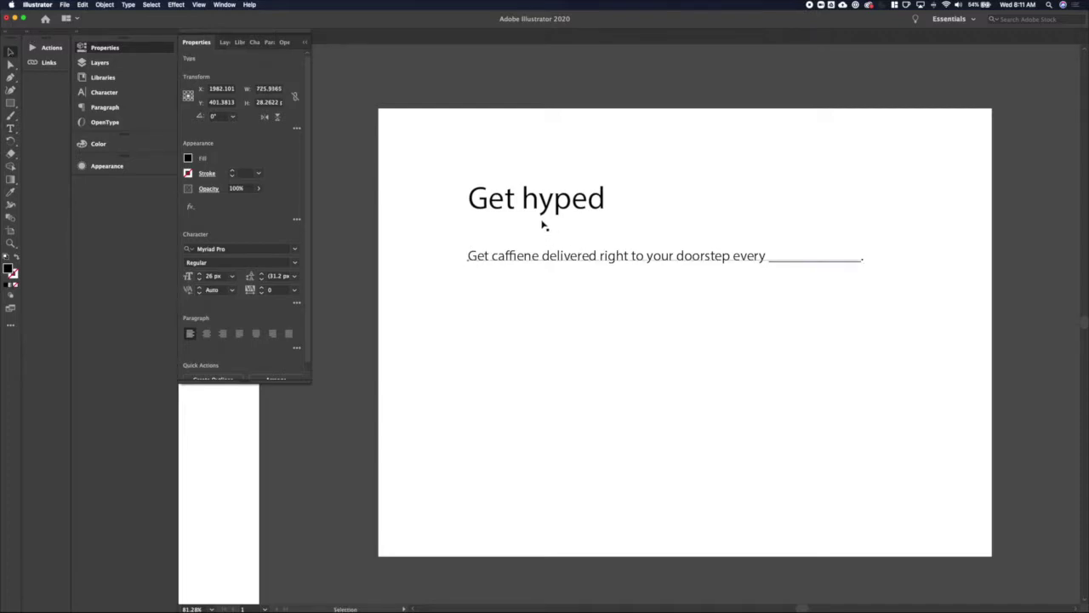
Draw a button rectangle about 181 by 52 px below the tagline and fill it with black
click(486, 308)
key(m)
drag(471, 296, 570, 324)
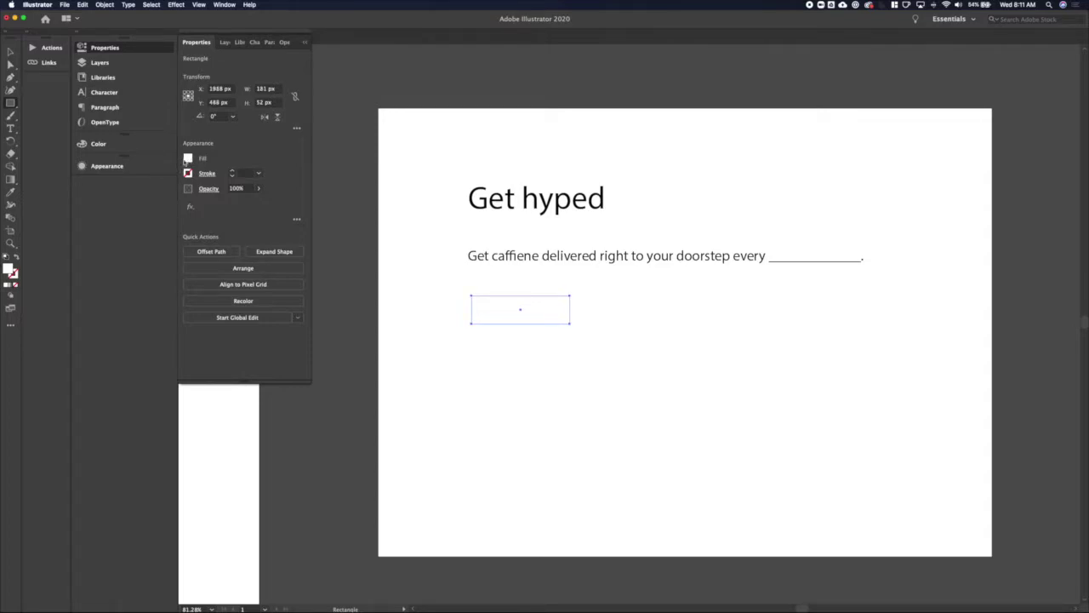
click(188, 159)
click(92, 195)
key(Escape)
Duplicate the tagline text down onto the black rectangle and change its wording to "Subscribe"
key(t)
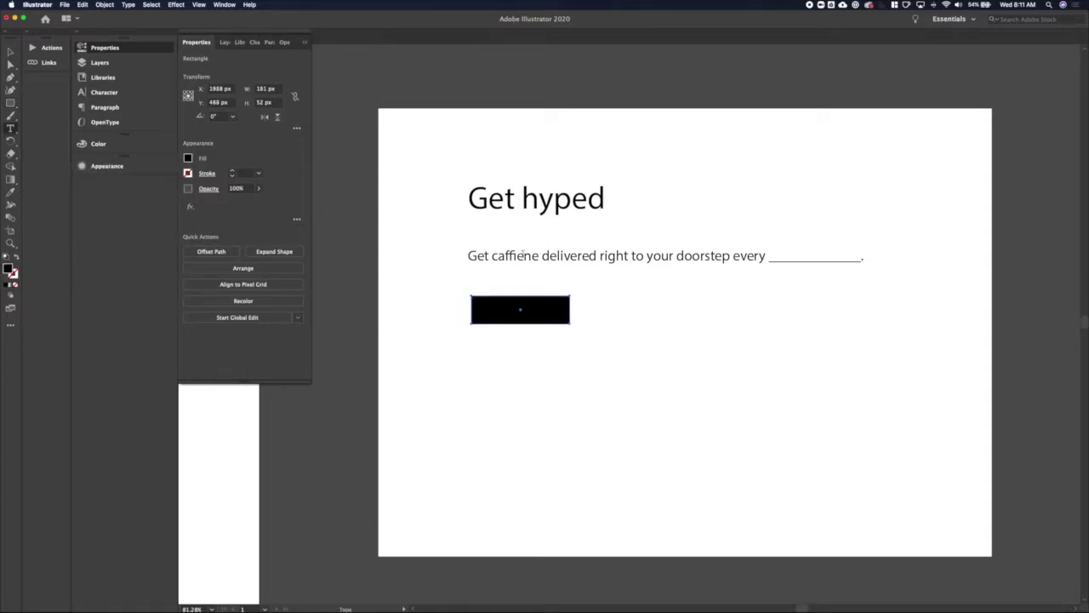
key(v)
drag(514, 254, 522, 310)
triple_click(576, 310)
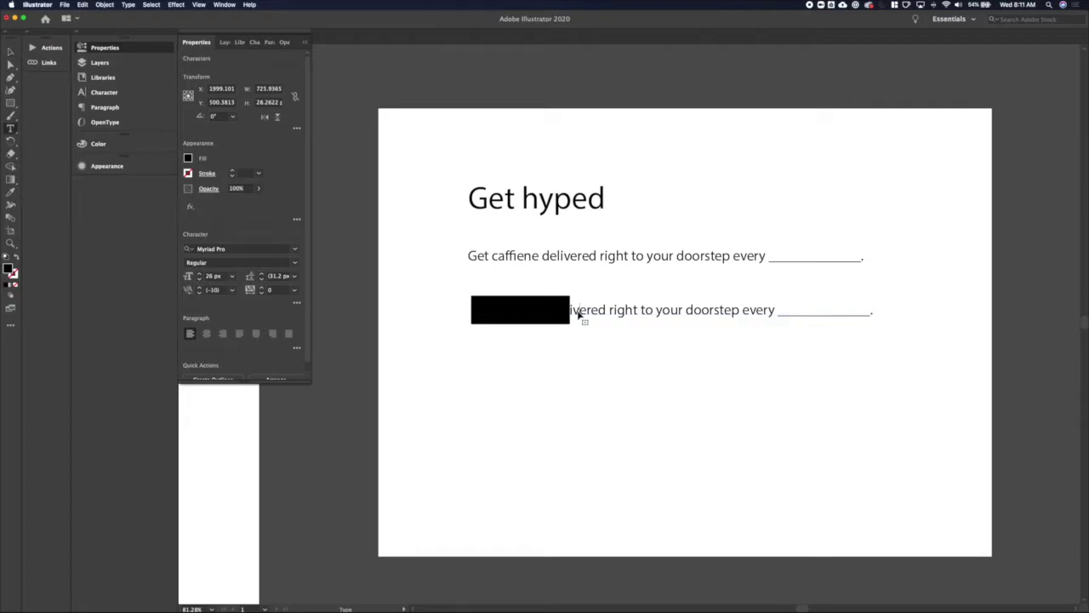
text(Subscribe)
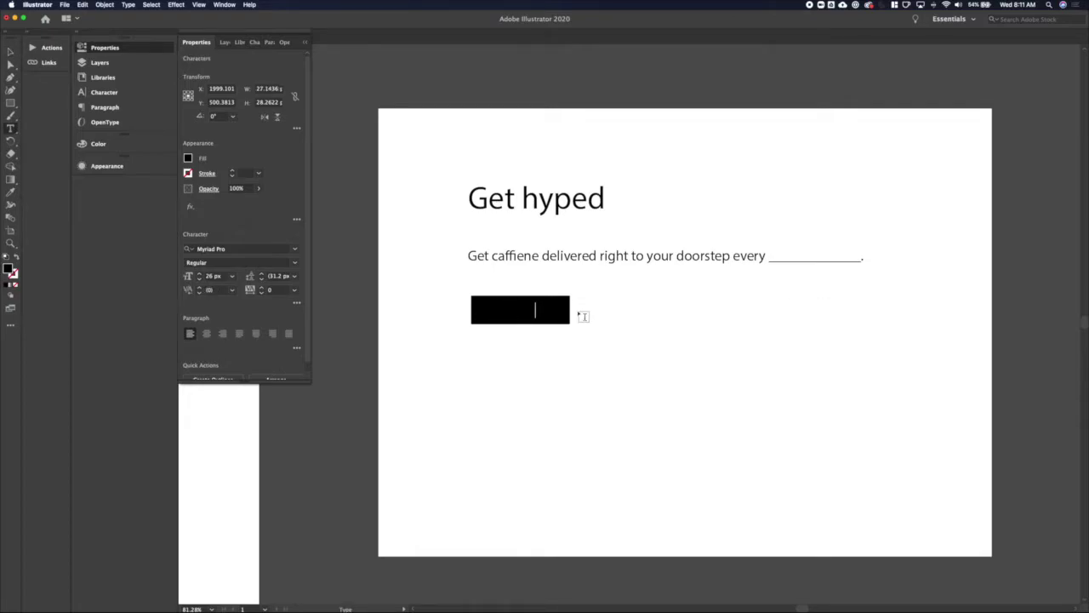
Set the fill colour of the whole "Subscribe" label to white
key(super+a)
click(188, 157)
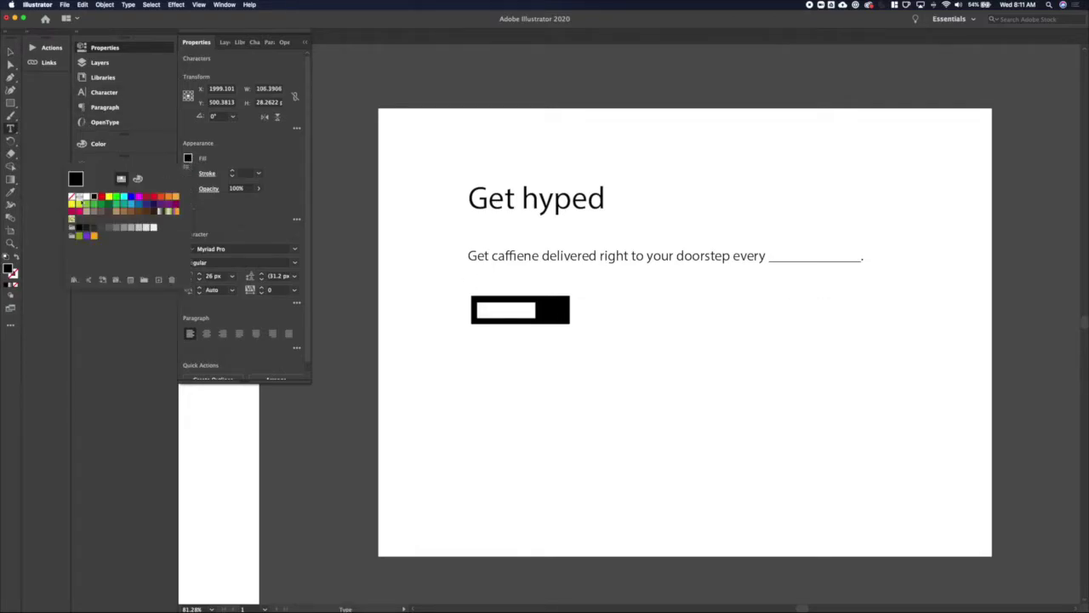
click(85, 198)
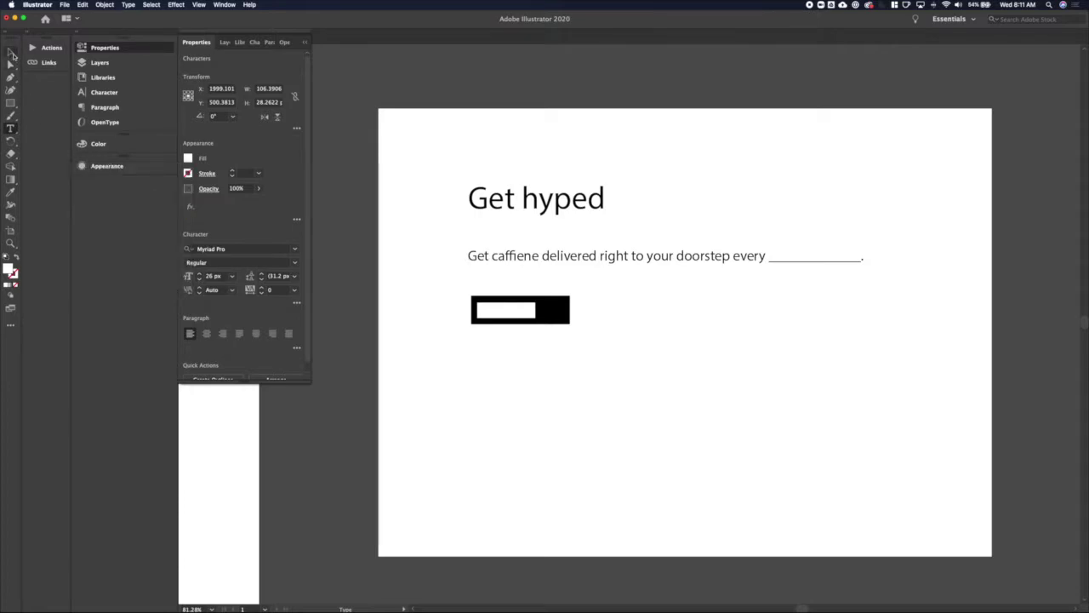
Align the "Subscribe" label and the black rectangle on their horizontal centres
click(11, 52)
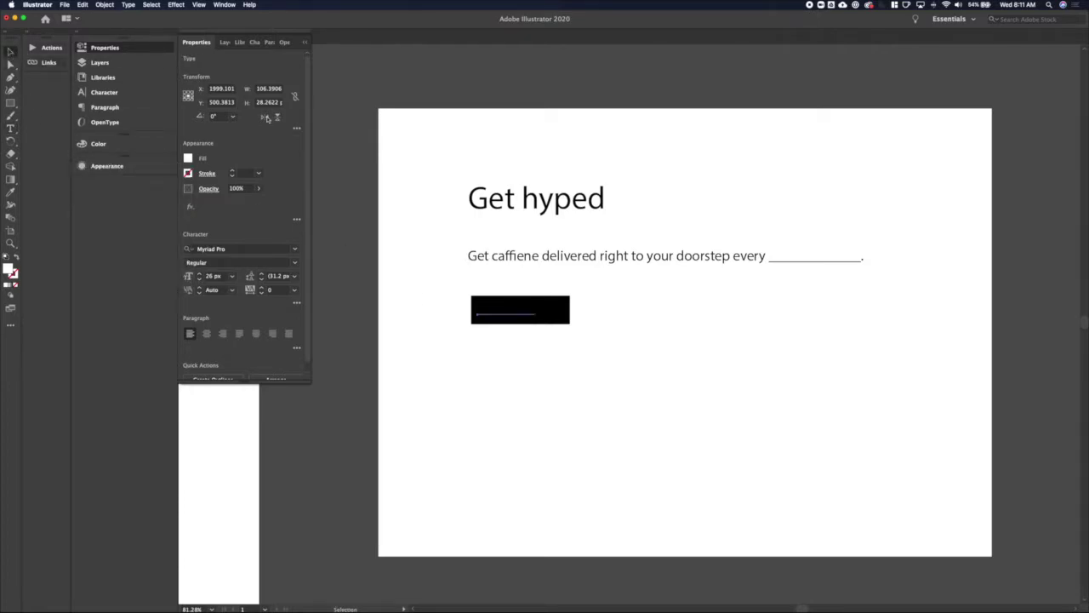
shift+click(569, 315)
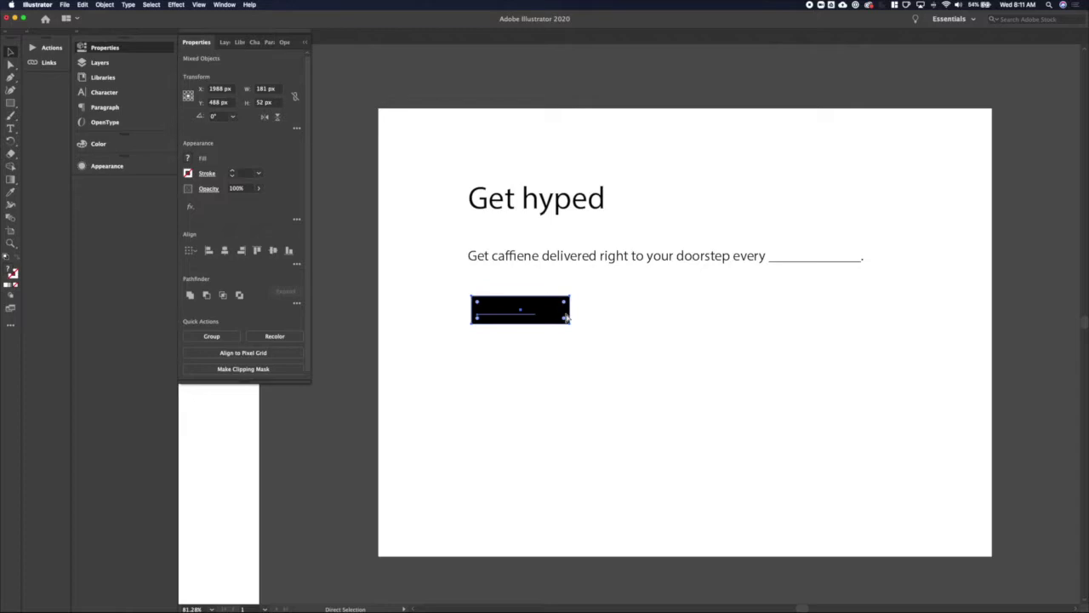
click(225, 251)
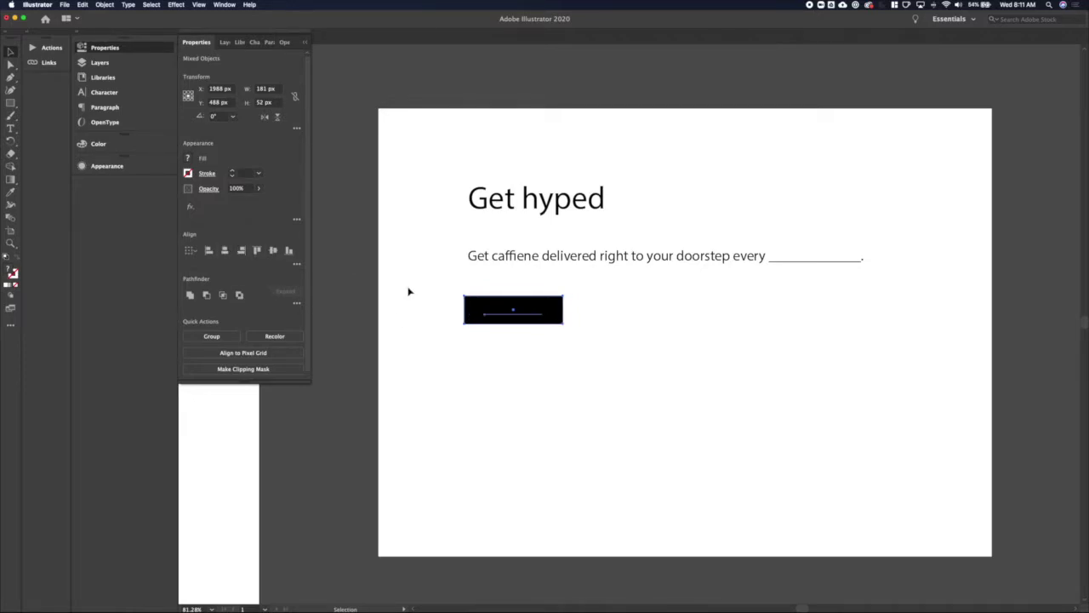
Set the "Subscribe" label's paragraph alignment to centred and realign it with the rectangle on their horizontal centres
click(552, 316)
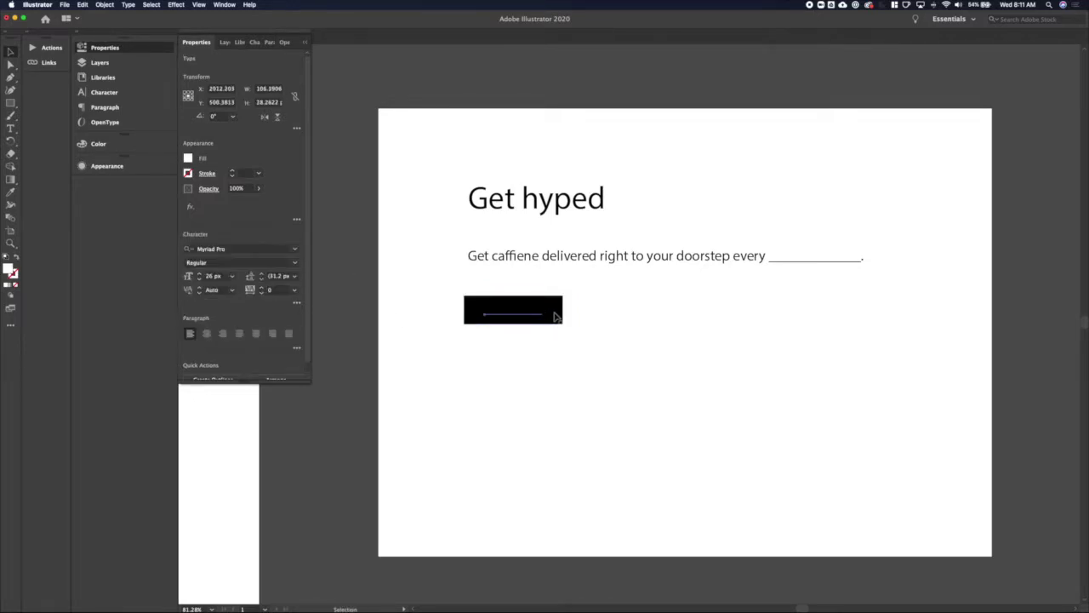
key(super+shift+c)
shift+click(555, 316)
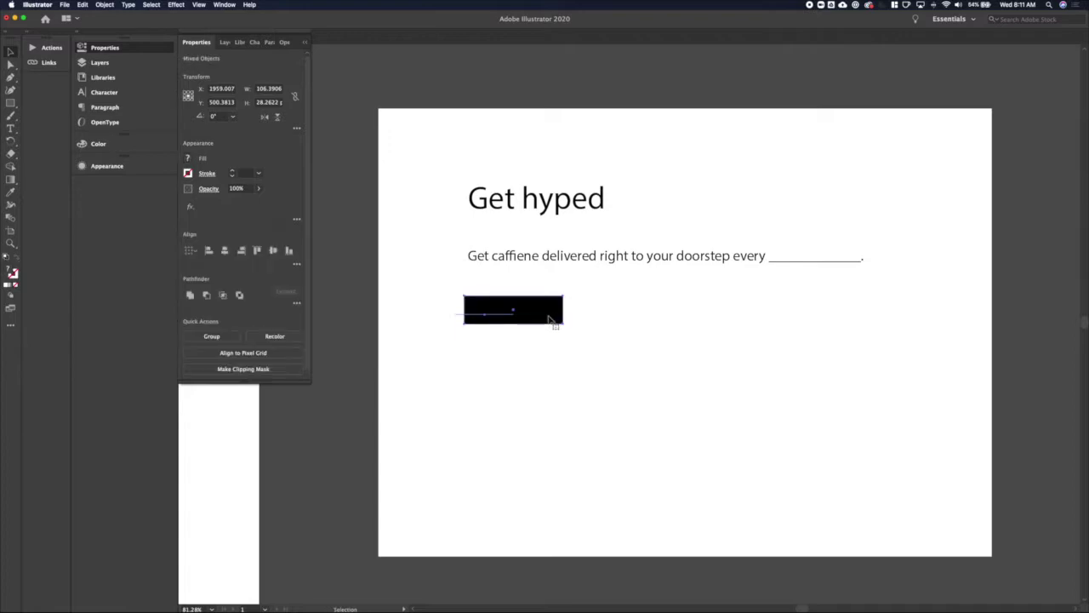
click(224, 250)
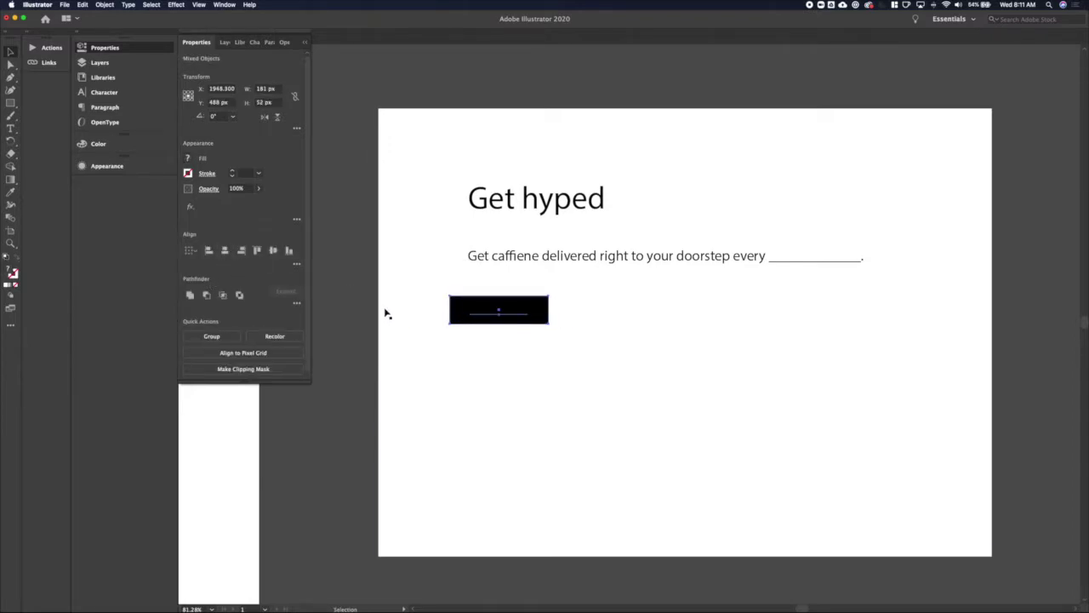
Try sending the black button rectangle to the back of the stacking order, and undo it
click(386, 313)
click(474, 314)
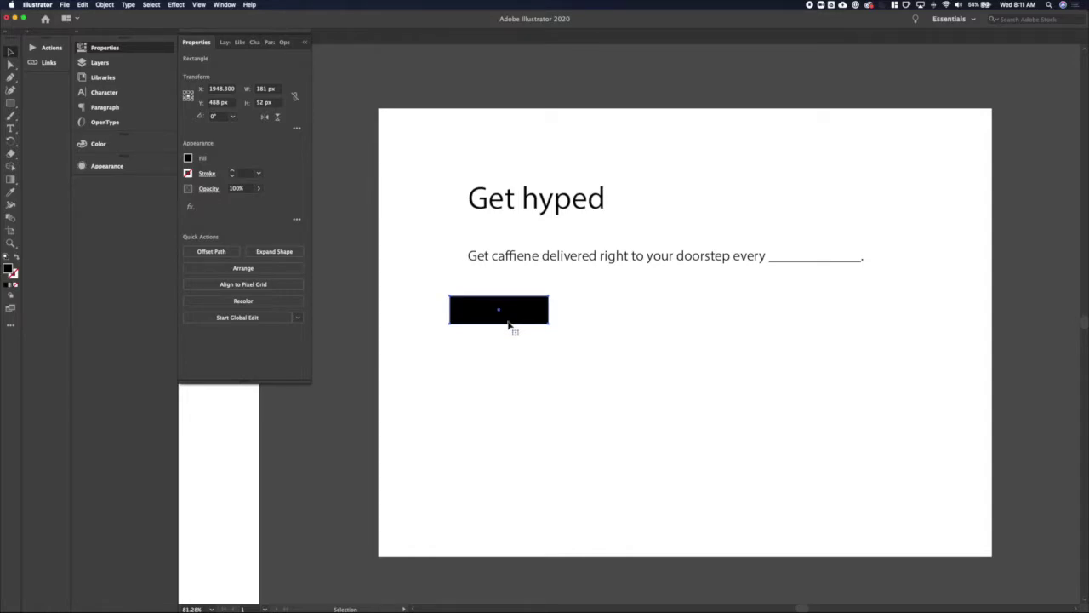
key(super+shift+[)
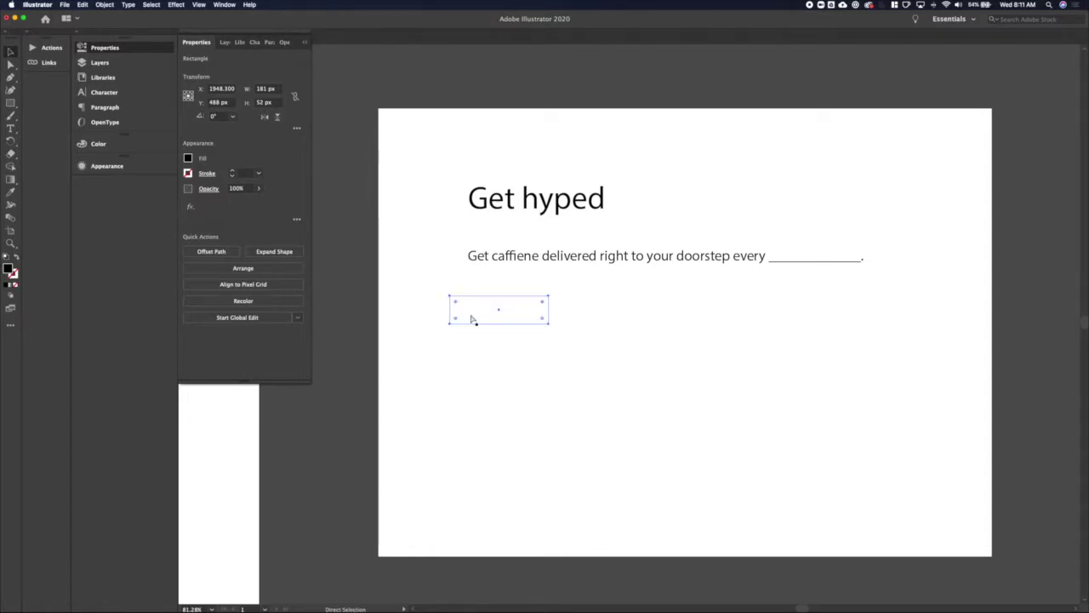
key(super+z)
Bring the "Subscribe" label in front of the black button rectangle
click(369, 324)
click(497, 315)
click(336, 373)
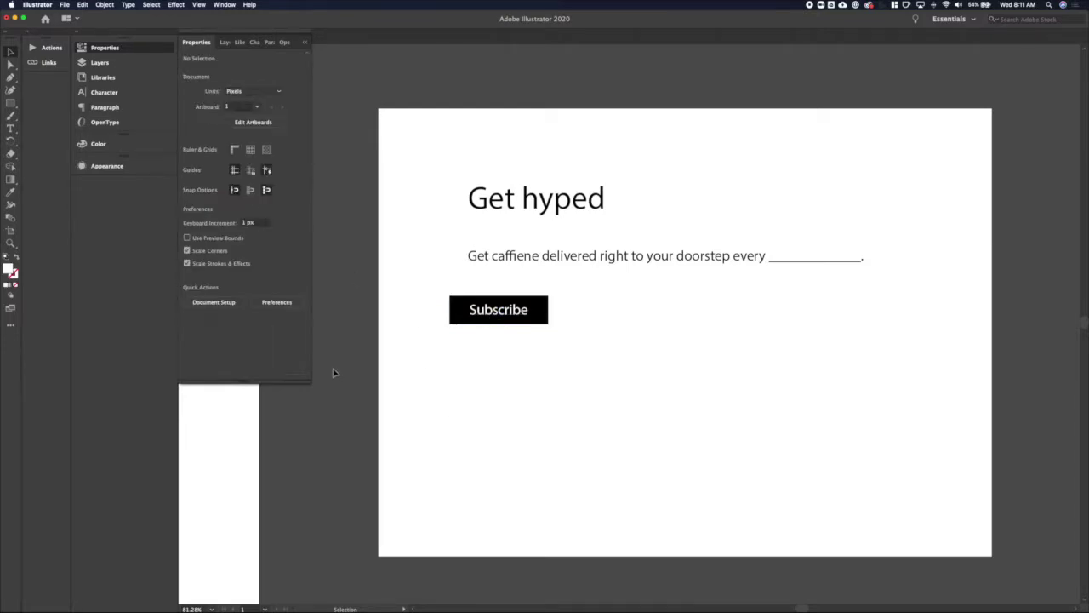
Move the button rectangle and its label right until the button's left edge lines up with the tagline
drag(562, 369, 563, 371)
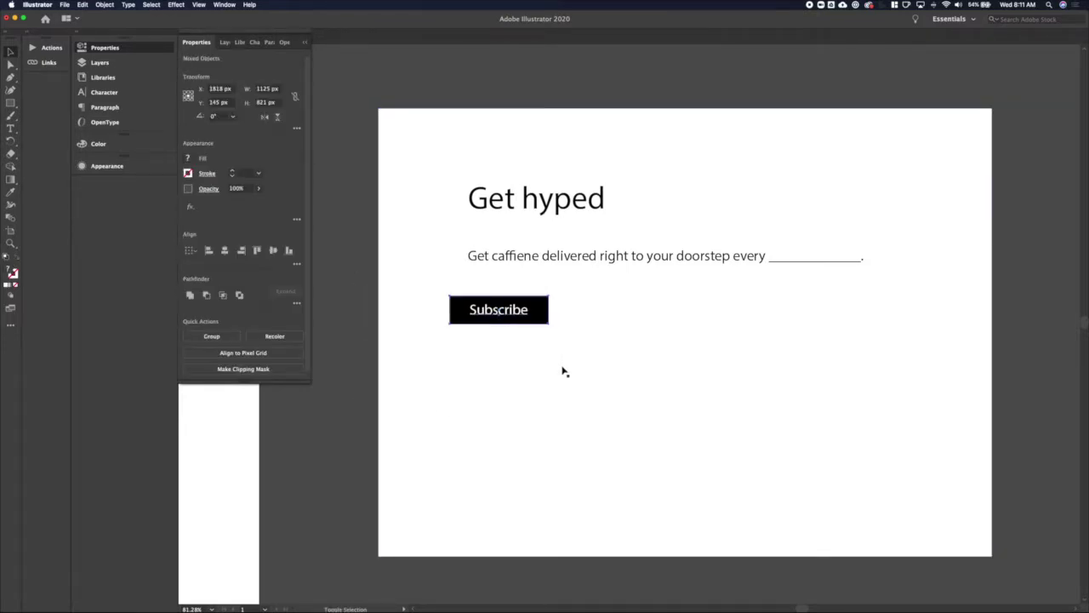
key(shift+Right)
key(shift+Right)
key(shift+Right)
key(shift+Right)
key(Left)
key(Left)
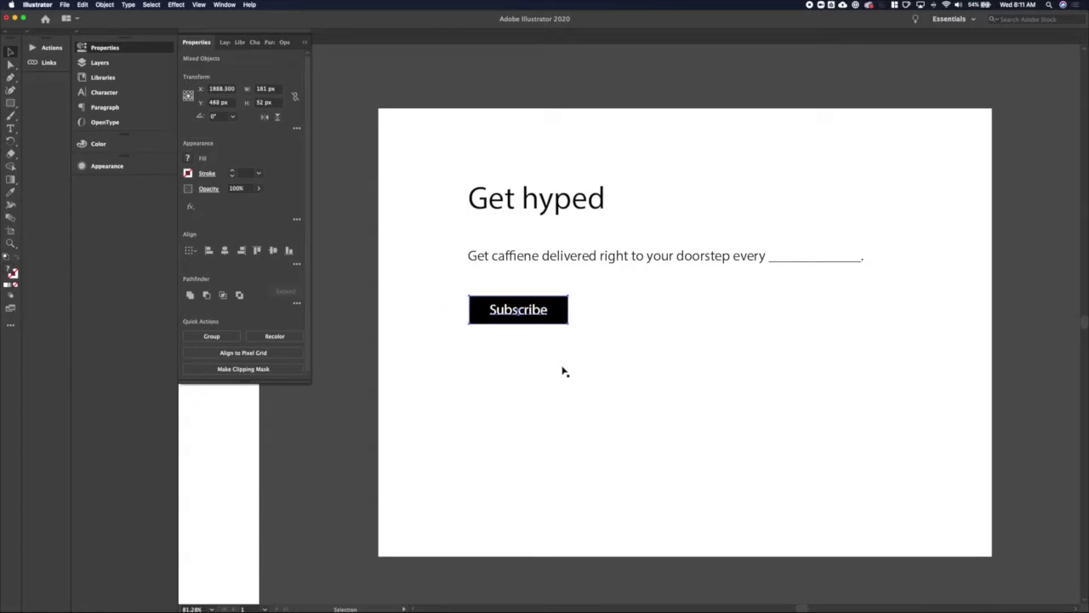
Reduce the "Subscribe" label's font size to 20 px, keeping it centred in the button
click(336, 350)
click(532, 314)
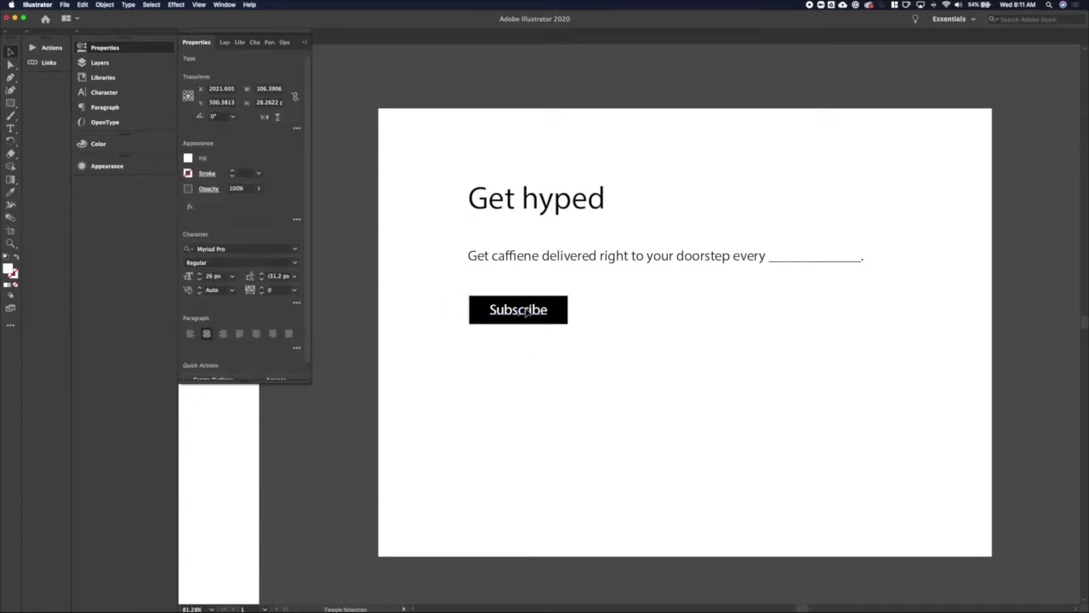
click(346, 246)
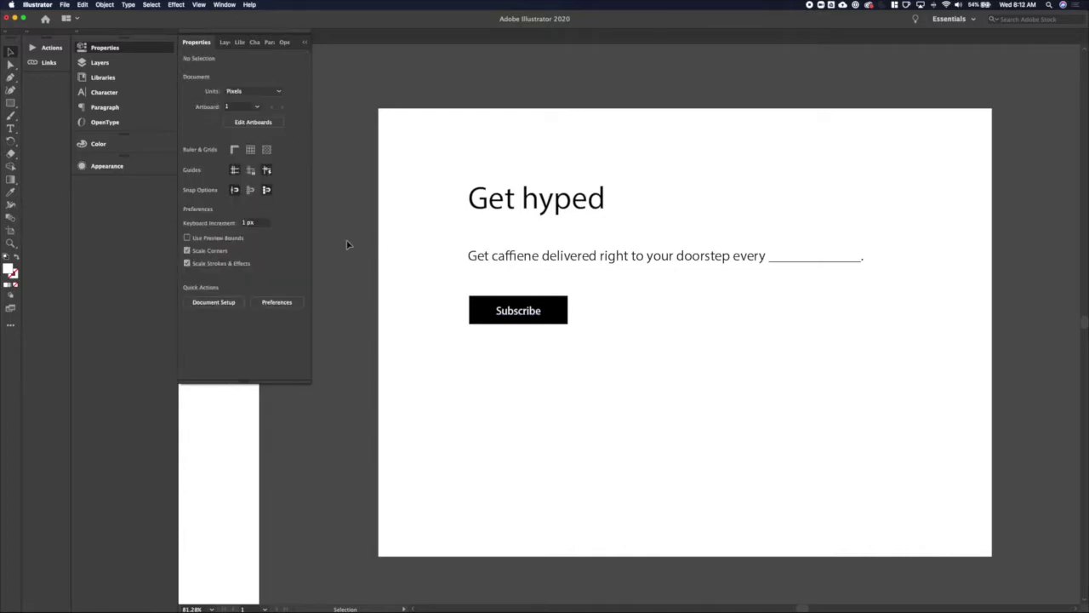
Move the Subscribe button and its label down 50 px to leave room below the tagline
click(560, 314)
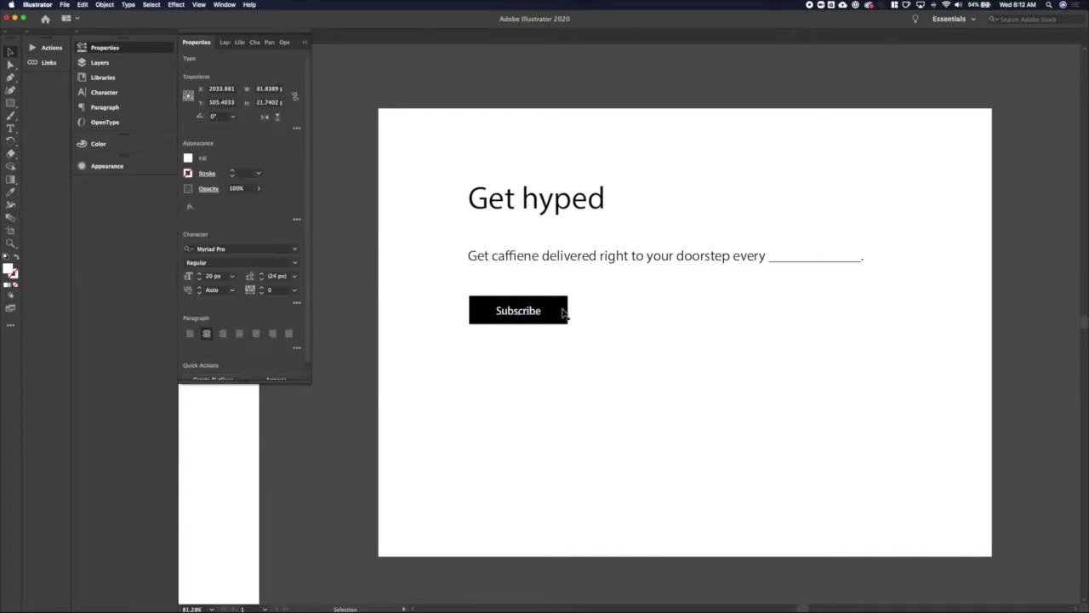
key(shift+Down)
key(shift+Down)
key(shift+Down)
key(shift+Down)
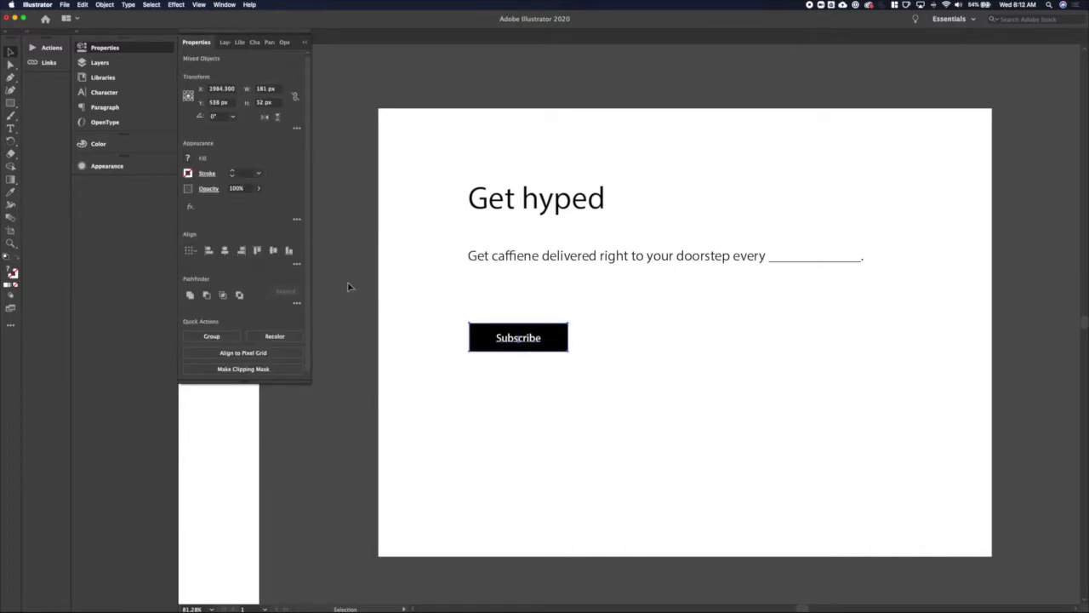
click(347, 287)
Duplicate the black button rectangle straight up into the gap between the tagline and the Subscribe button
key(m)
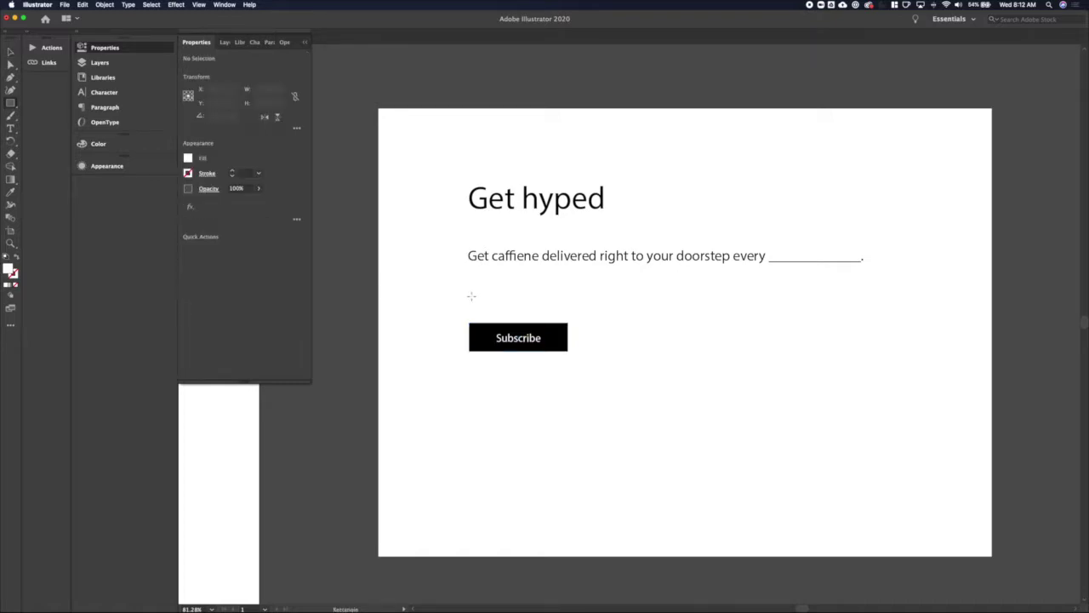
key(v)
alt+drag(476, 339, 475, 301)
Swap the duplicated rectangle's fill and stroke to make an outlined box, and stretch its right side to about 560 px wide
click(16, 257)
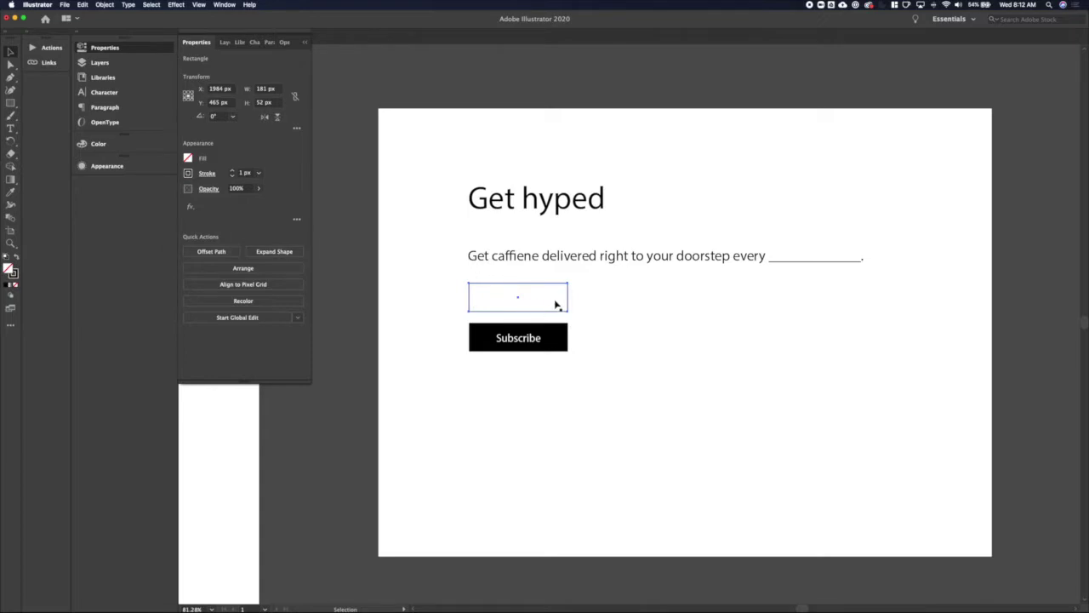
key(a)
drag(568, 310, 775, 315)
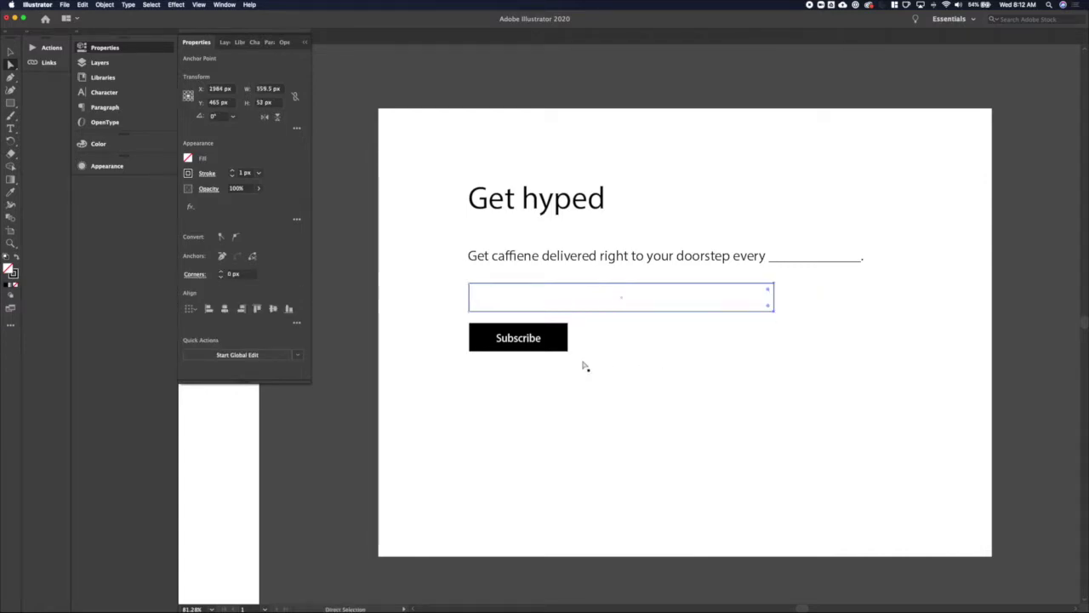
Move the outlined box together with the Subscribe button and its label straight down to widen the gap below the tagline
key(v)
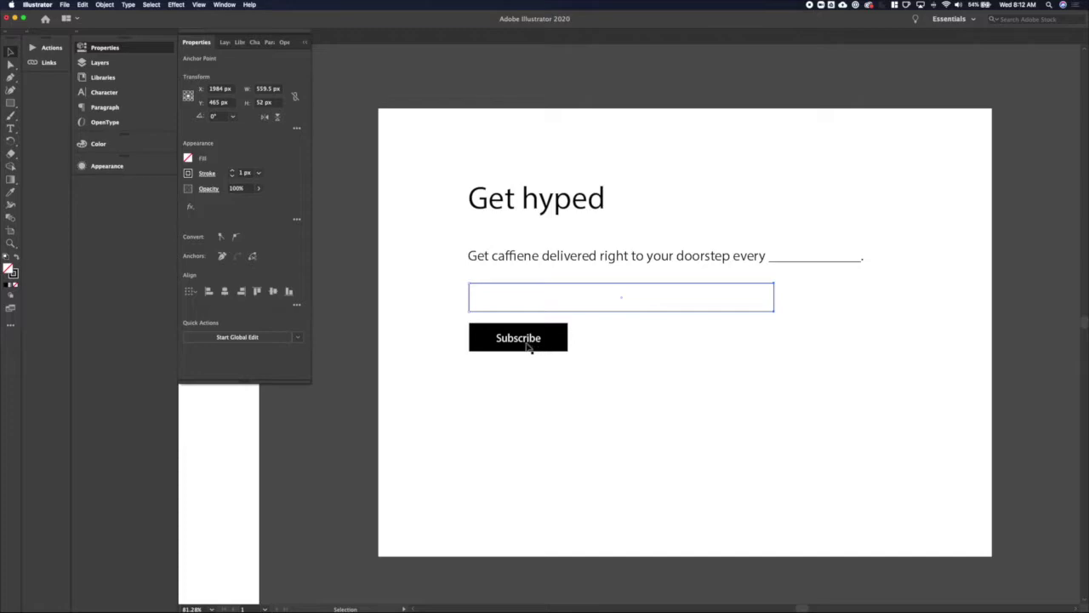
click(354, 321)
drag(372, 288, 533, 380)
key(Down)
key(Down)
key(Down)
key(Down)
key(Down)
key(Down)
key(Down)
key(Down)
key(Down)
key(Down)
key(Down)
key(Down)
key(Down)
key(Down)
key(Down)
key(Down)
key(Down)
key(Down)
key(Down)
key(Down)
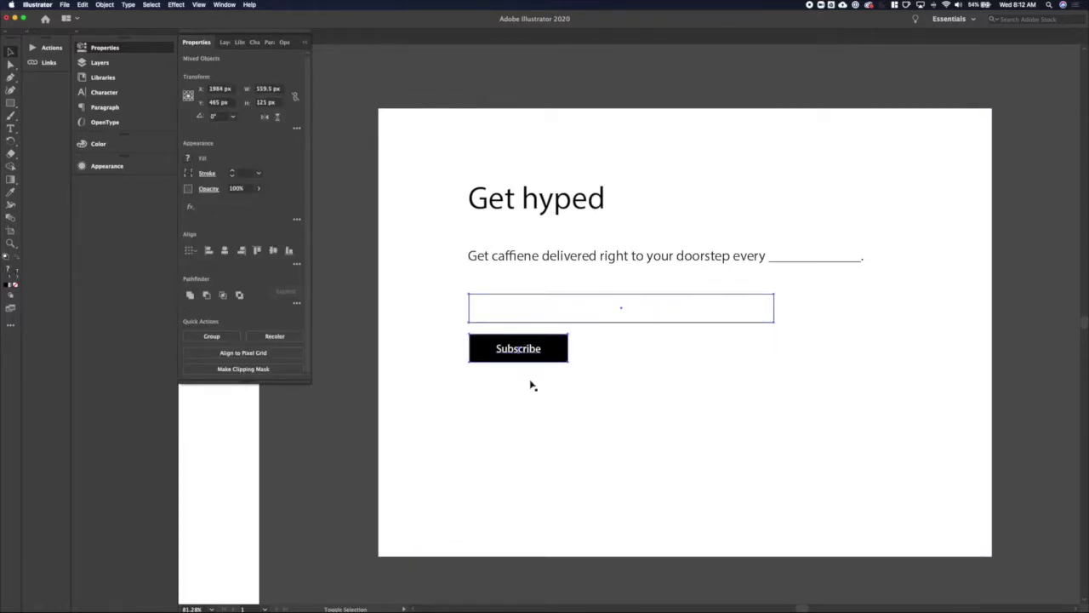
click(343, 343)
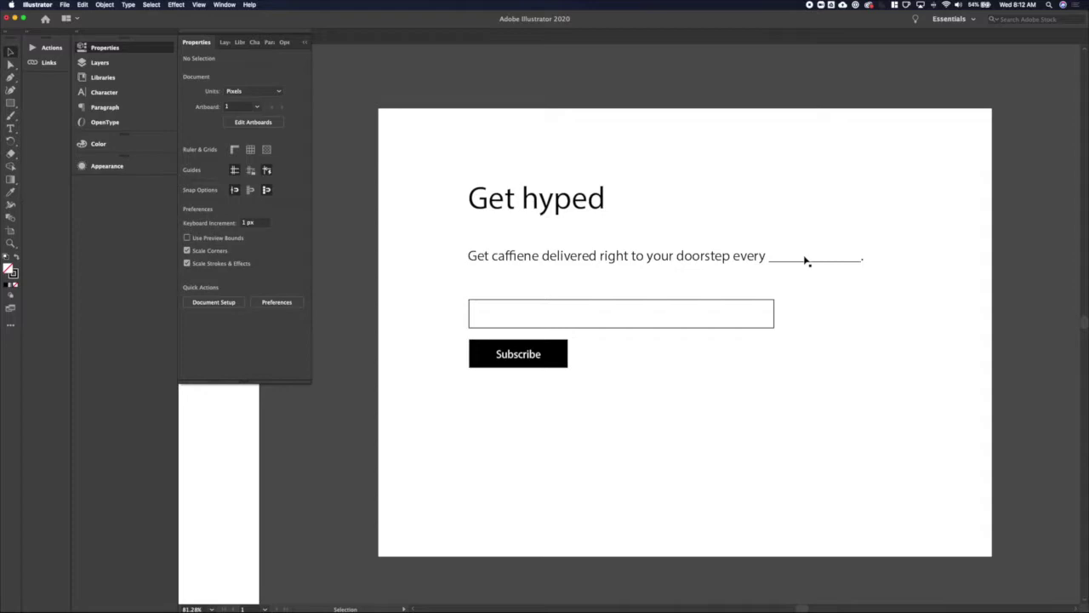
Insert "We're making caffienation " at the start of the tagline, before "Get caffiene delivered"
double_click(474, 259)
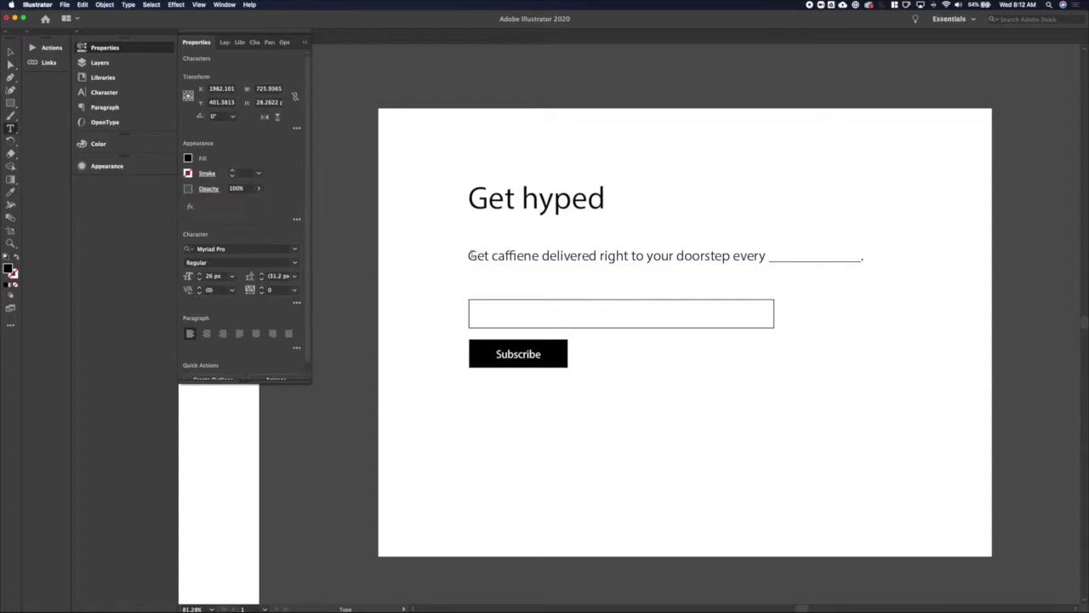
text(We're making )
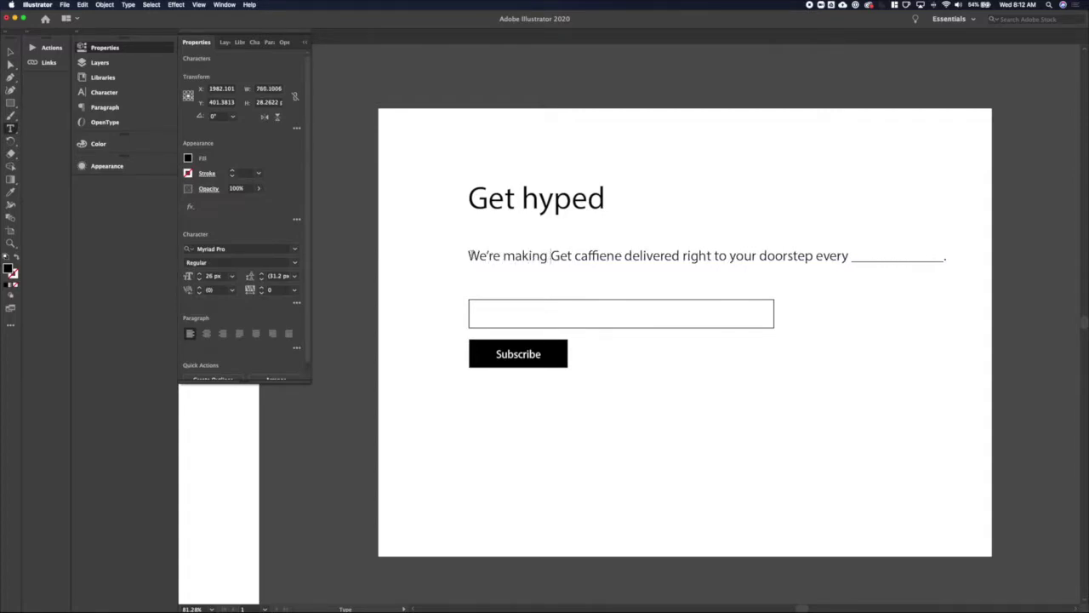
text(caff)
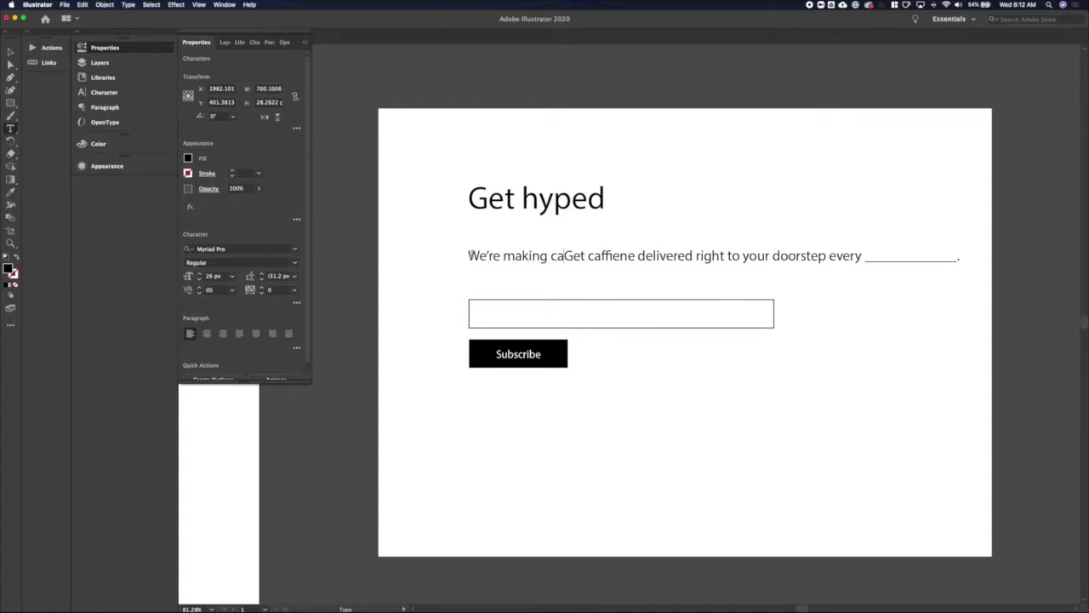
text(i)
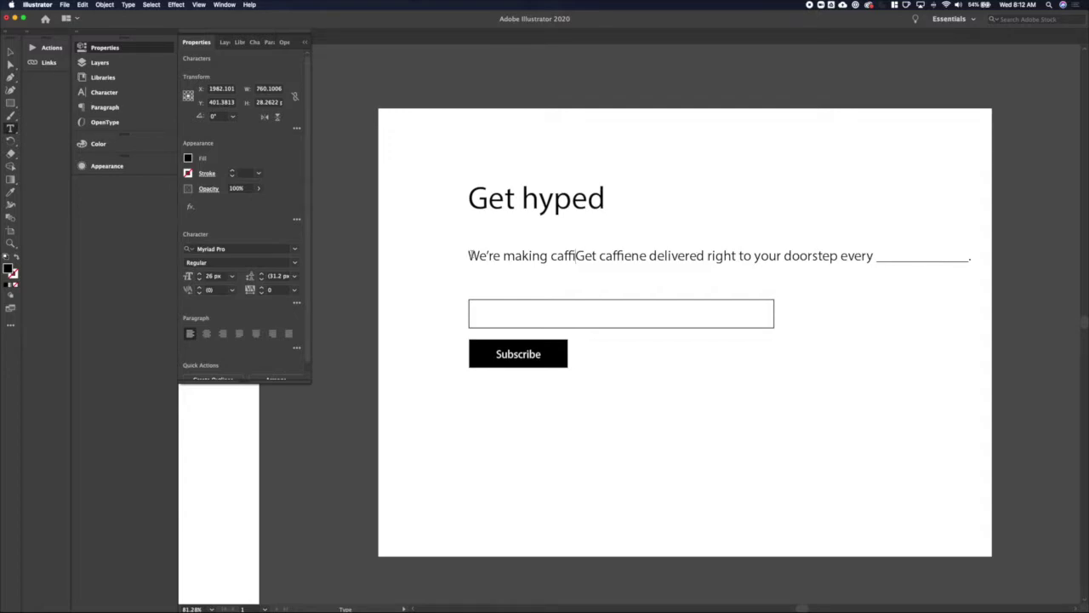
text(enation)
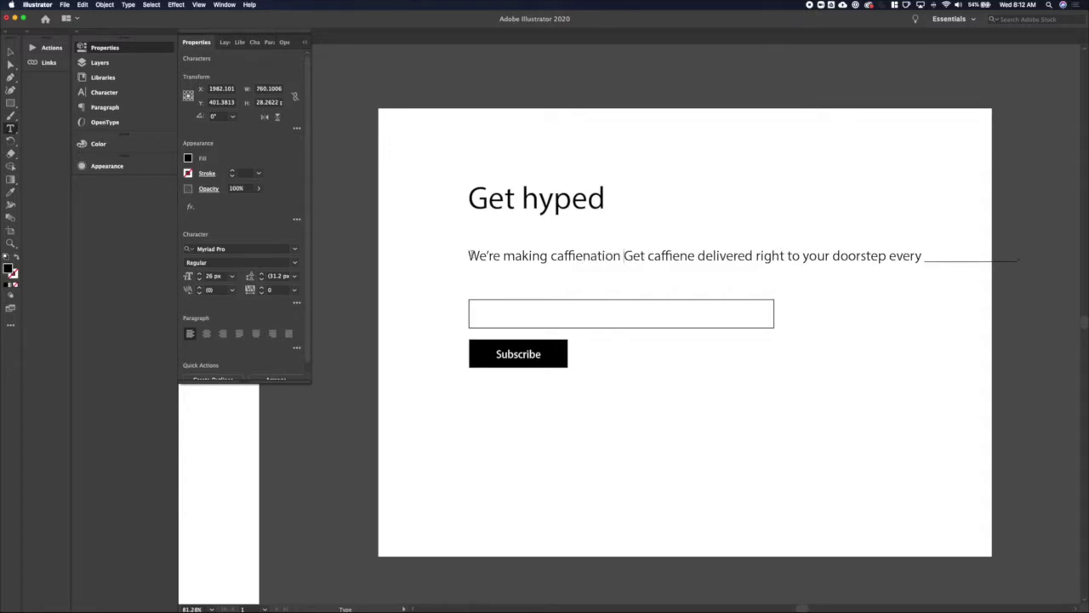
Run the spelling check on the tagline to look at suggestions for "caffienation", and close it without changing the word
key(super+a)
key(super+i)
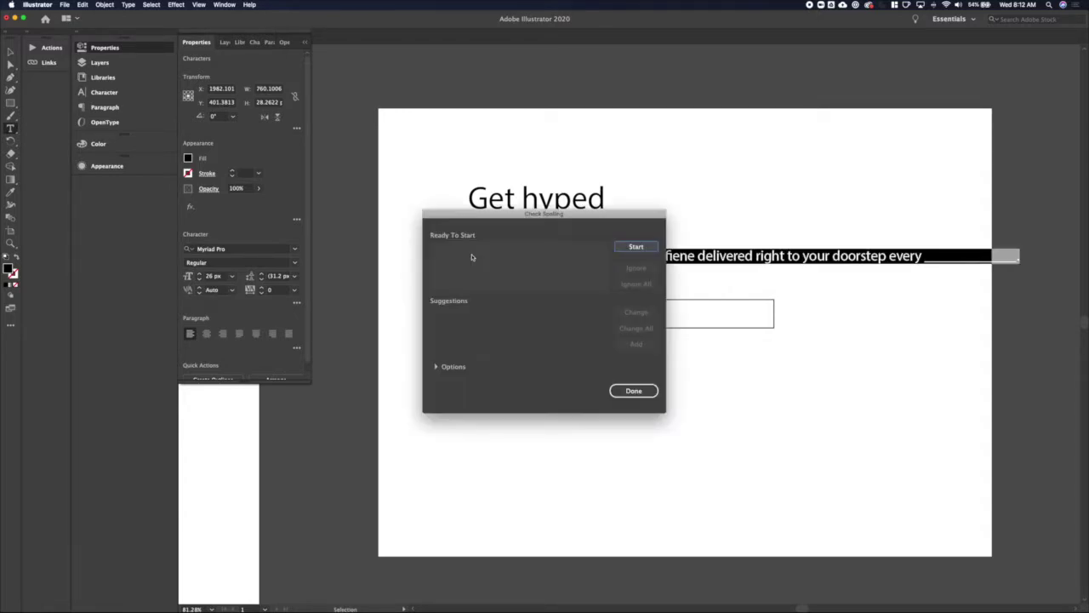
click(634, 246)
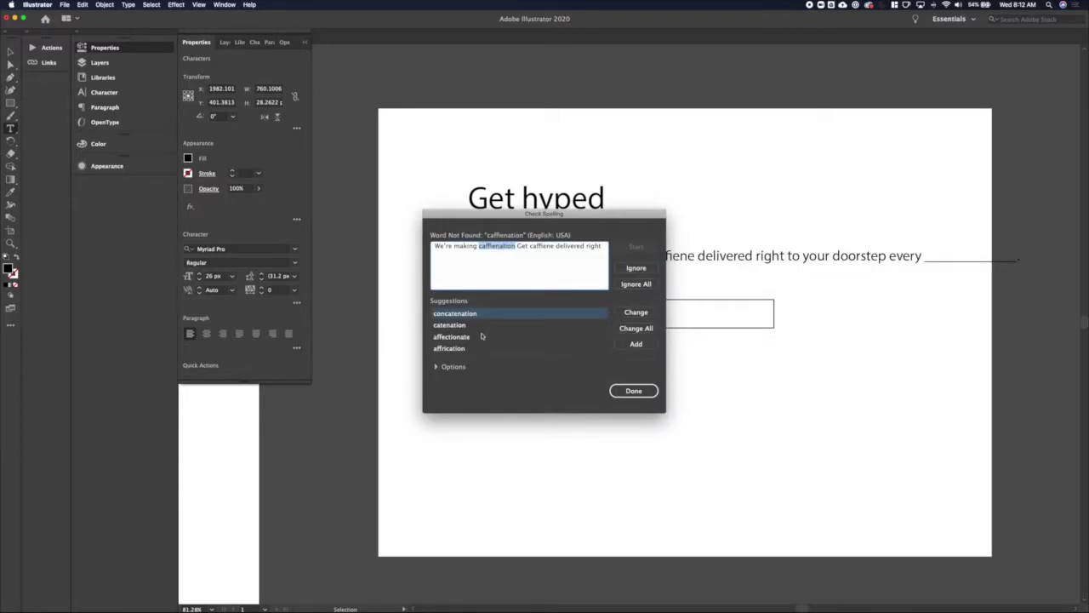
click(632, 391)
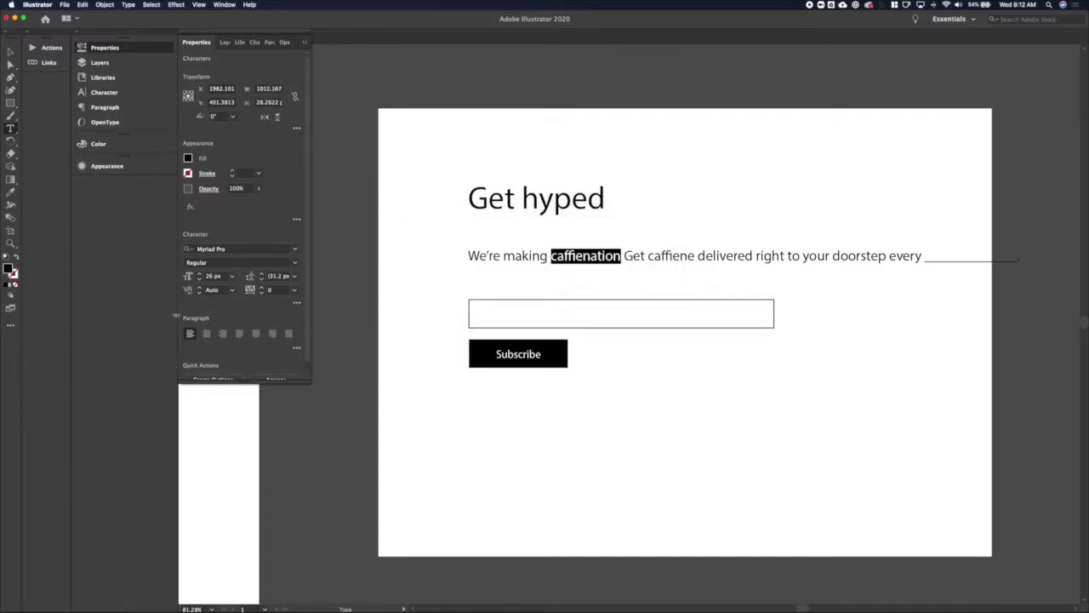
Correct "caffienation" in the tagline to "caffeination"
key(super+Tab)
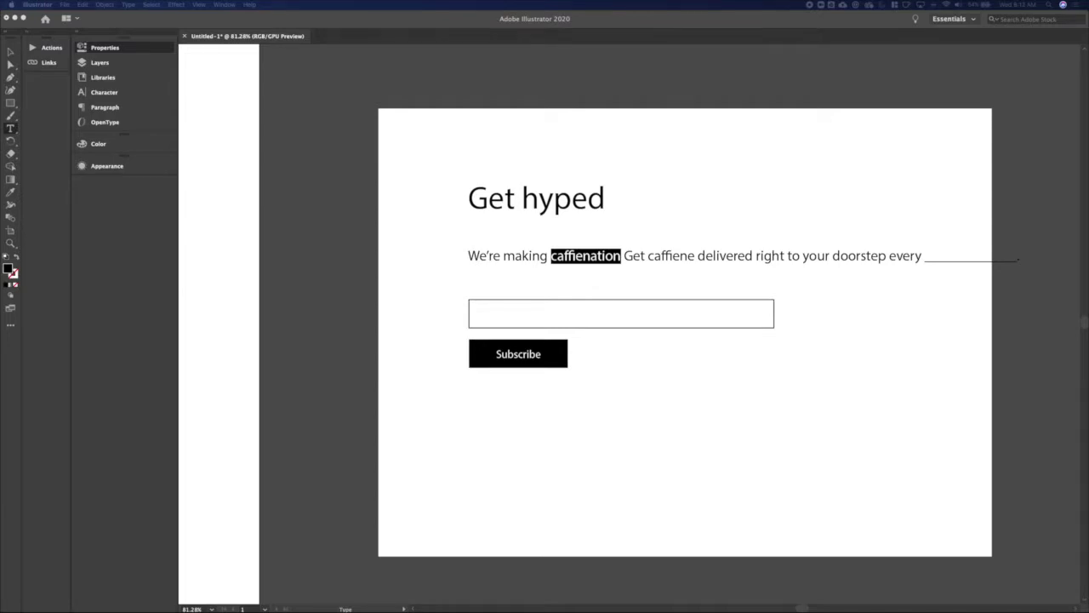
click(582, 256)
key(BackSpace)
key(BackSpace)
text(ie)
key(BackSpace)
key(BackSpace)
text(ei)
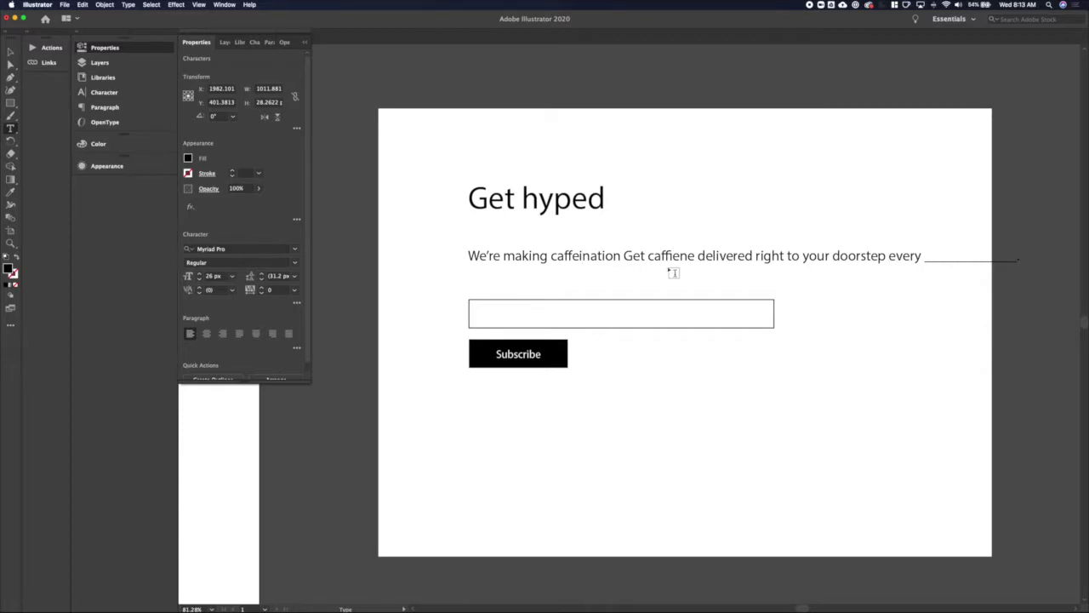
Correct "caffiene" to "caffeine" in the tagline's "delivered right to your doorstep" sentence
key(BackSpace)
key(BackSpace)
text(ie)
key(BackSpace)
key(BackSpace)
text(ei)
click(622, 256)
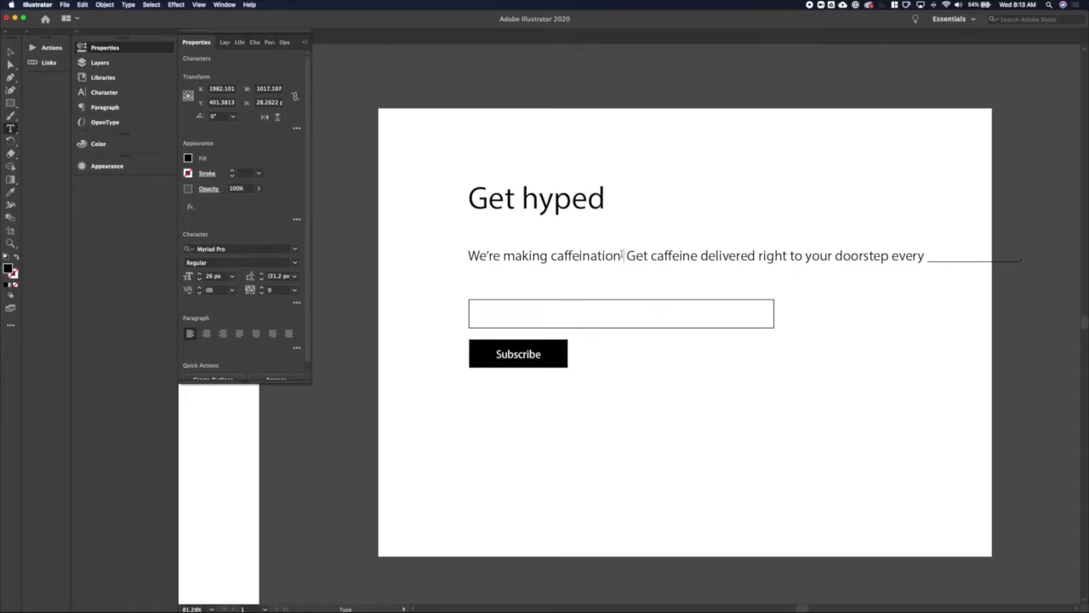
text(simplier,)
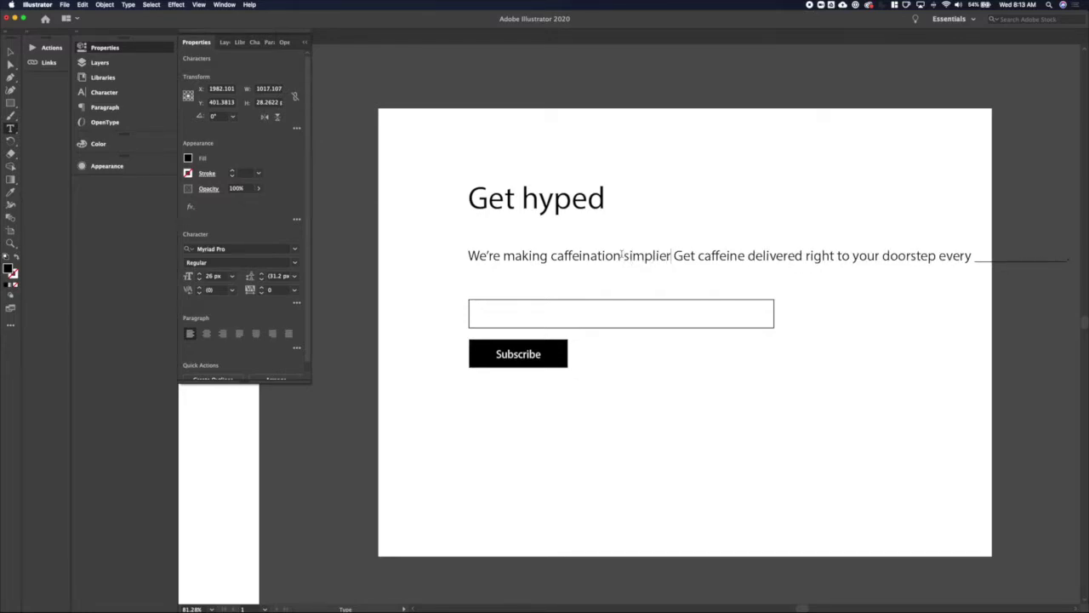
key(BackSpace)
key(BackSpace)
key(BackSpace)
key(BackSpace)
key(BackSpace)
key(BackSpace)
key(BackSpace)
key(BackSpace)
key(BackSpace)
key(BackSpace)
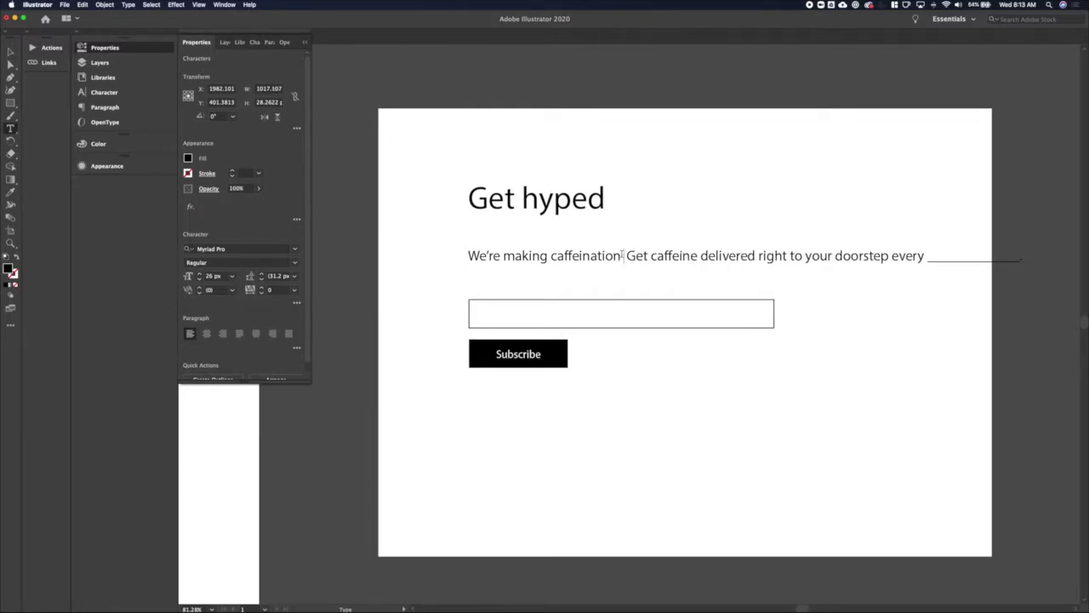
Insert "tastier, simpiler, and more convenient than ever." after "caffeination" in the tagline
text(tast)
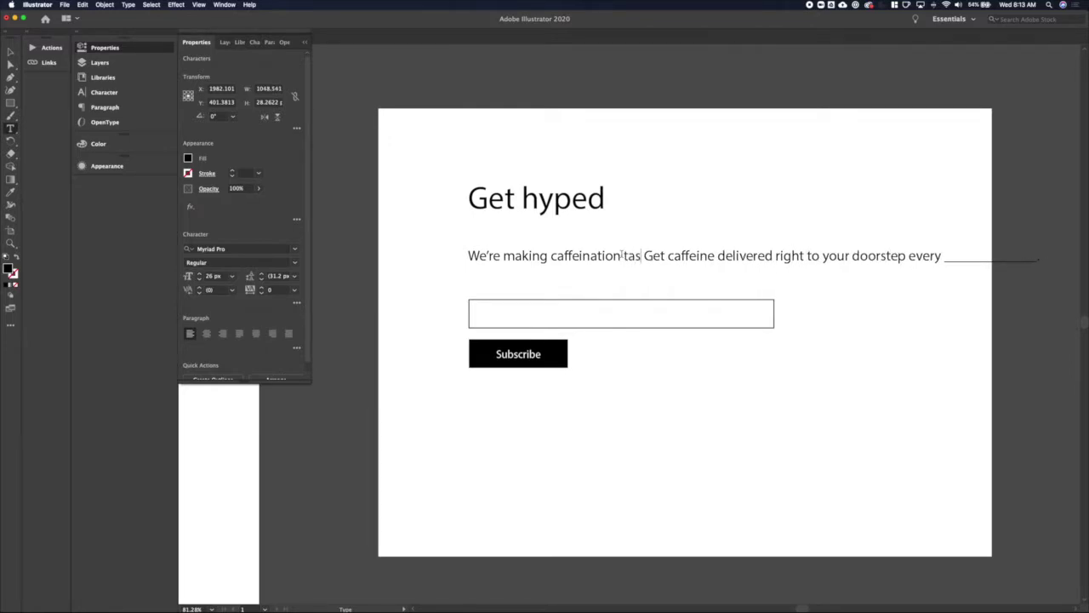
text(ier, simpli)
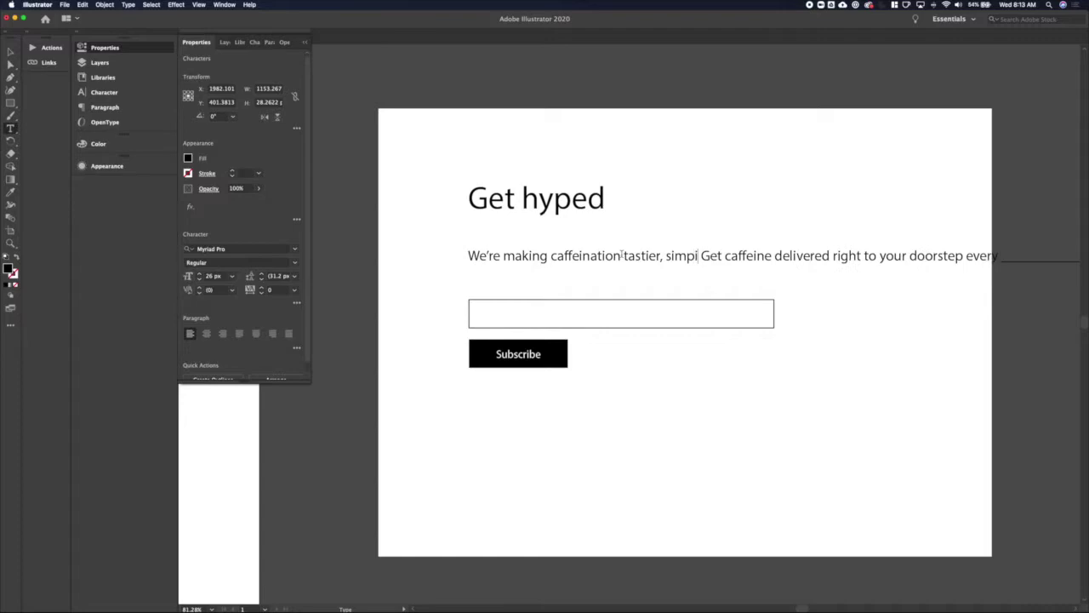
text(er, and )
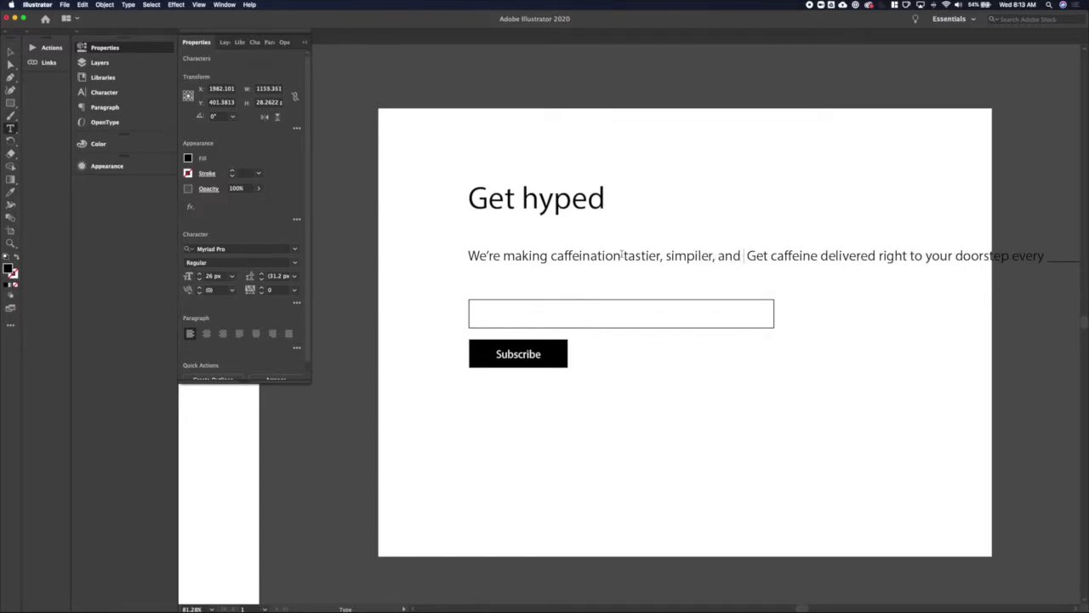
text(more con )
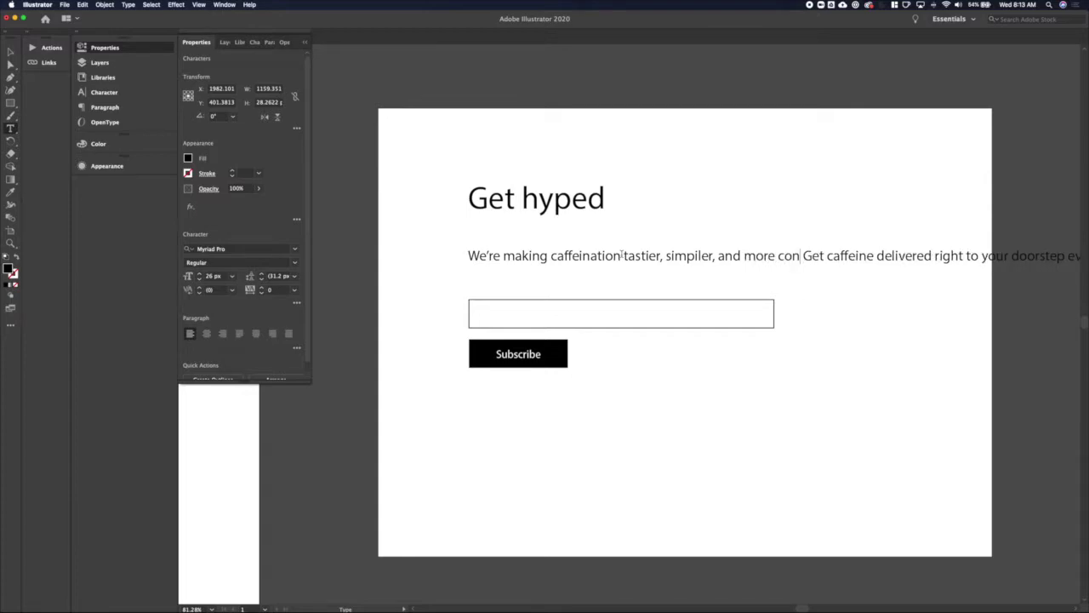
text(v)
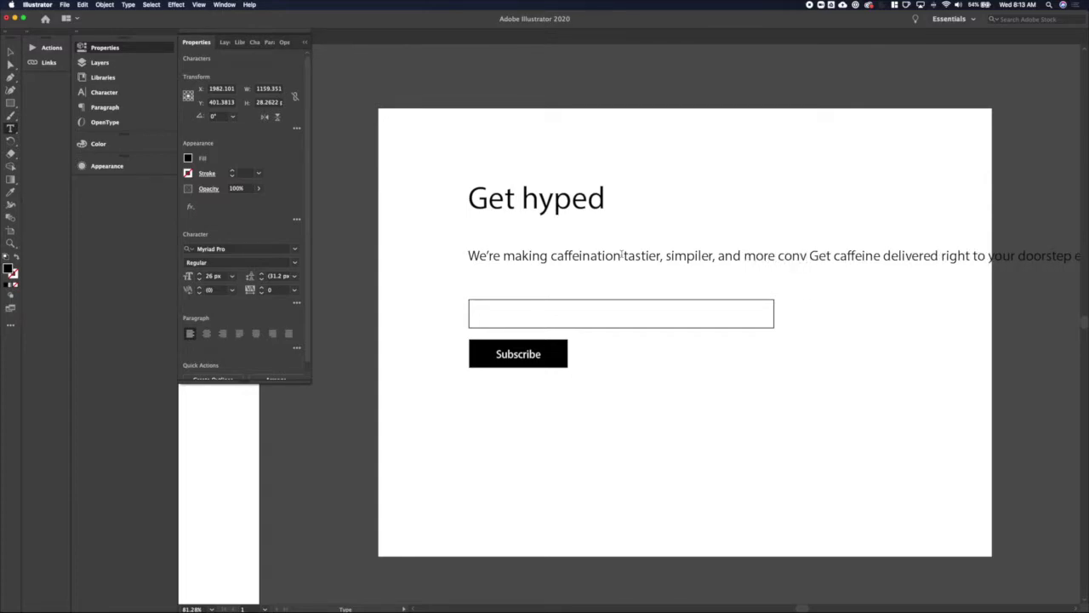
text(eni)
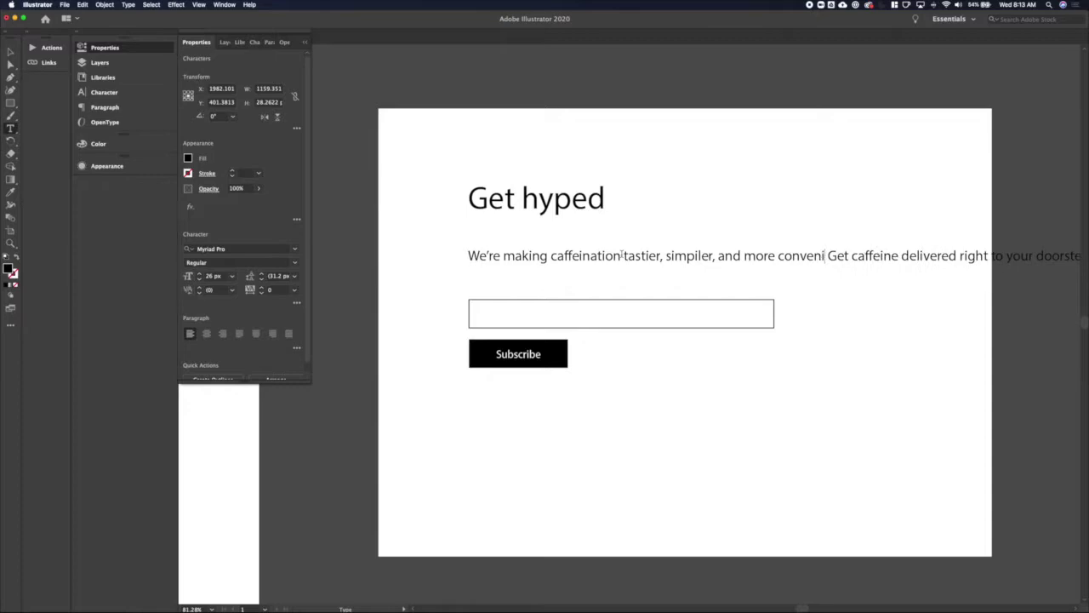
text(ent than a)
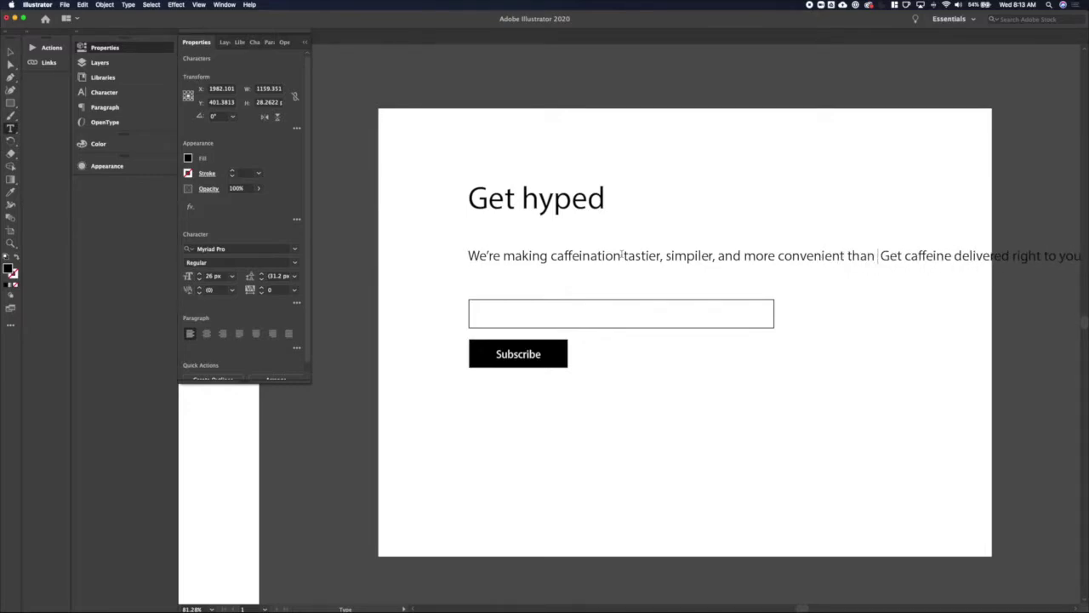
key(BackSpace)
text(ever)
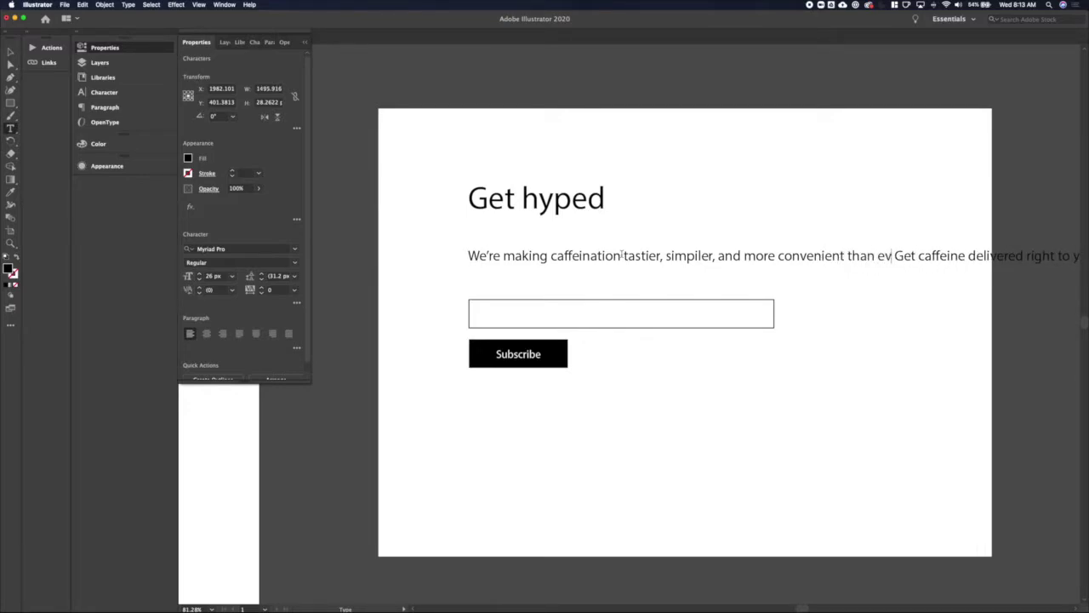
text(.)
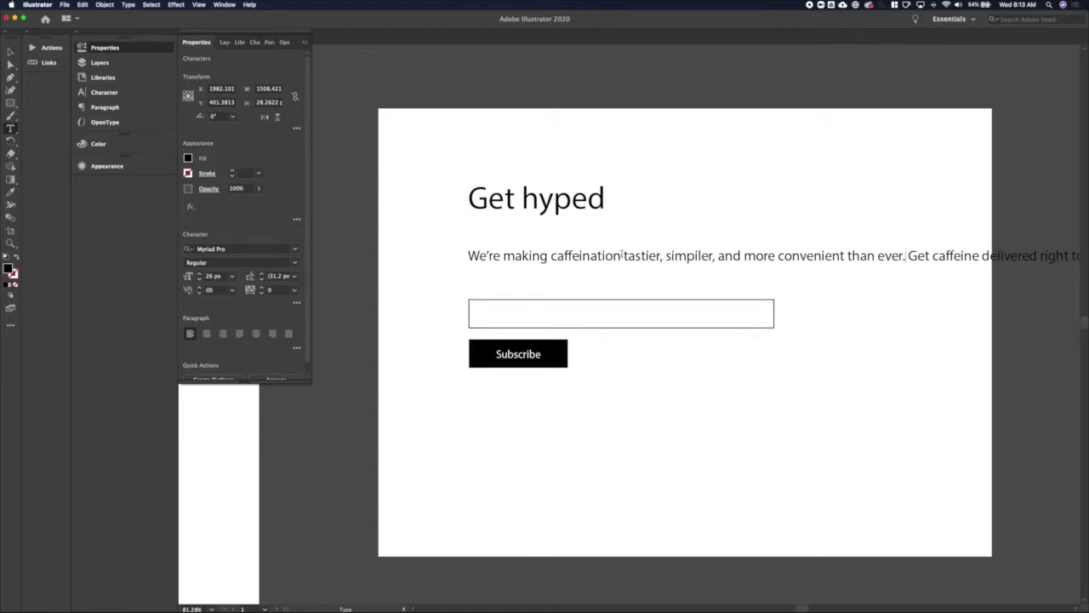
Spell-check the tagline, ignoring "caffeination" and changing "simpiler" to "simpler"
key(super+a)
key(super+i)
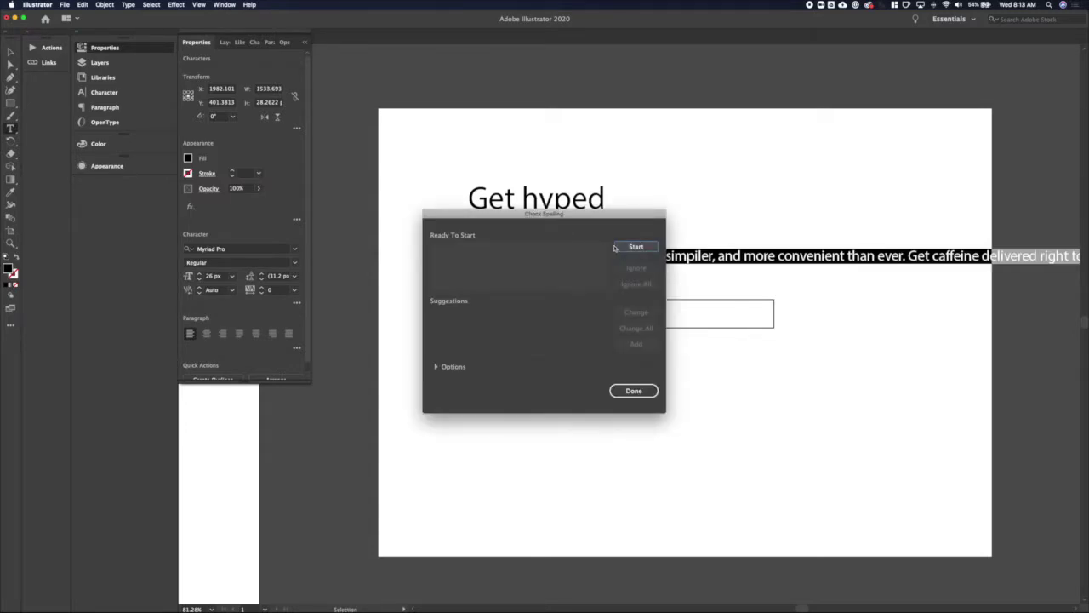
click(630, 247)
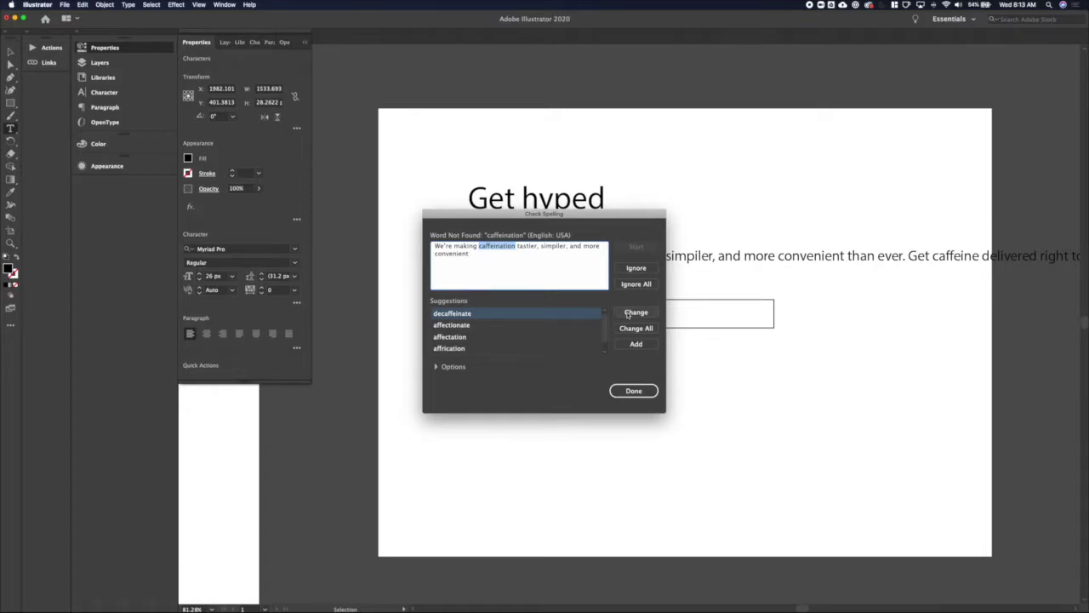
click(636, 269)
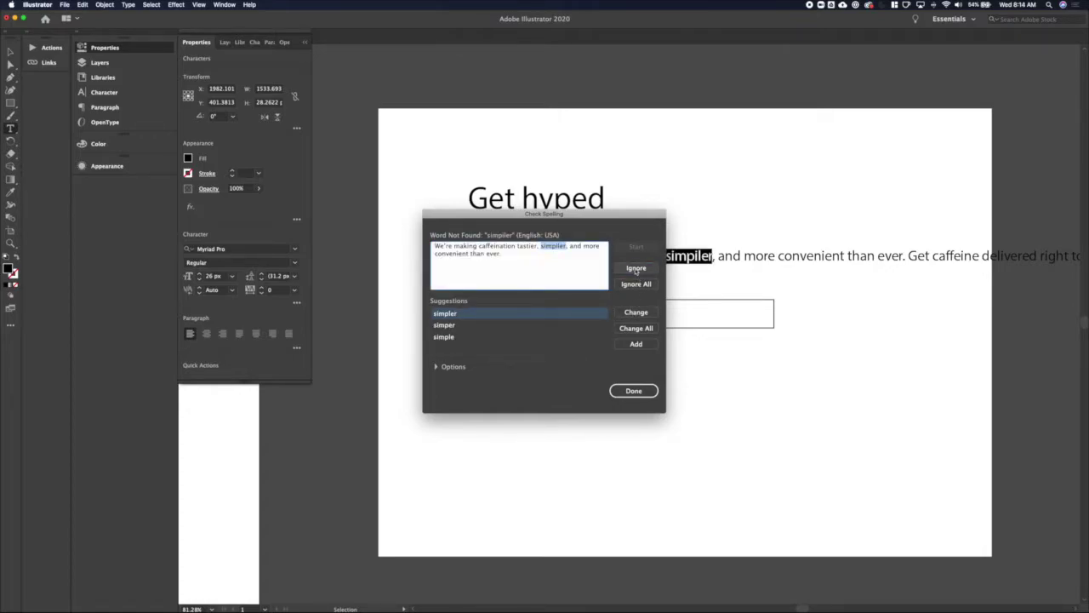
click(636, 312)
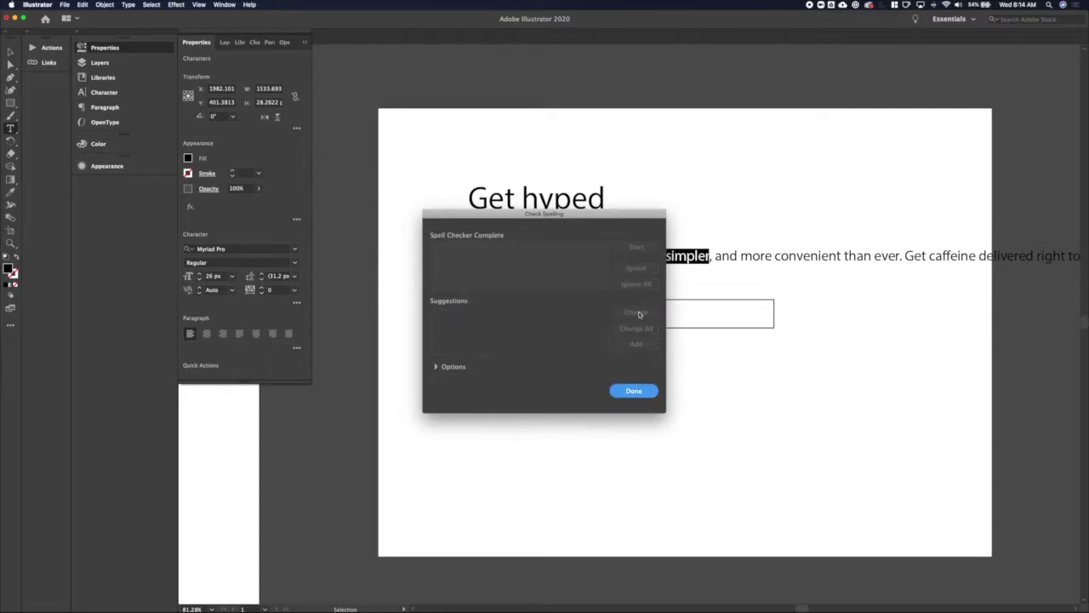
click(633, 391)
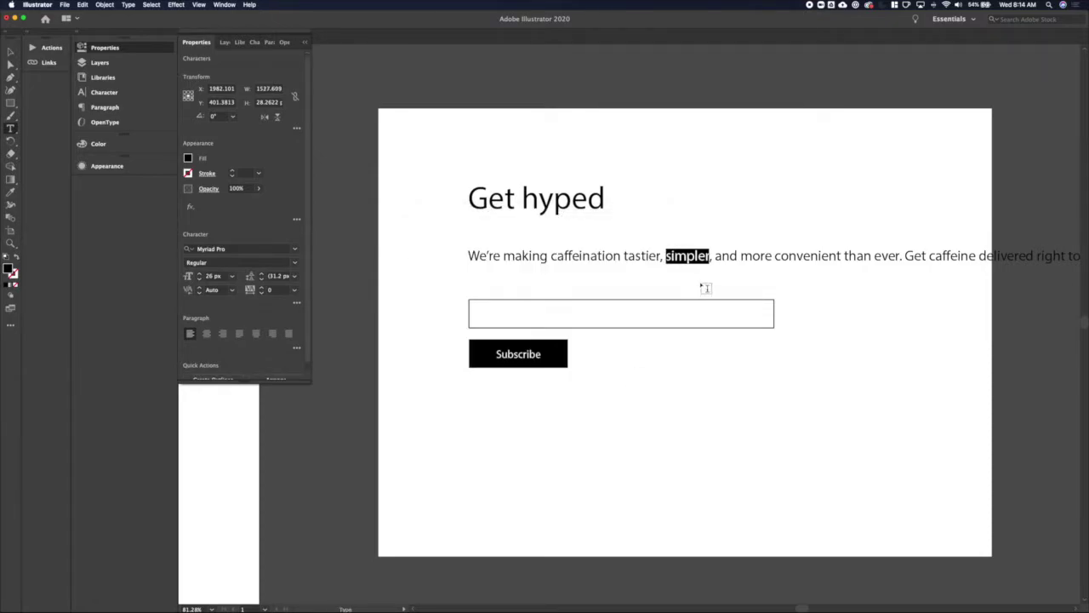
Replace the period after "ever" in the tagline with an exclamation mark and leave text editing
click(685, 255)
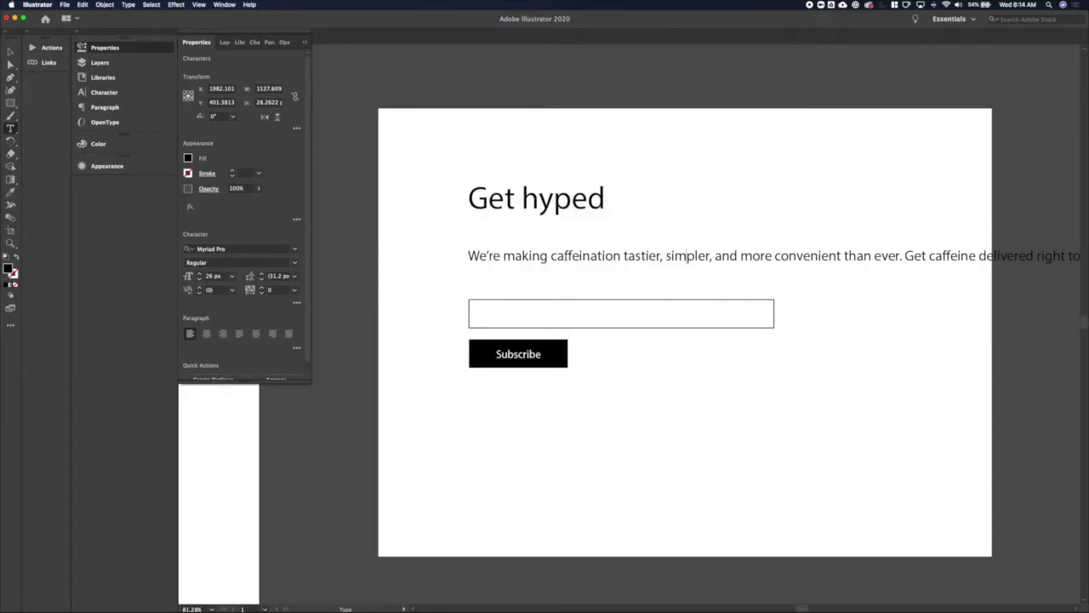
click(902, 256)
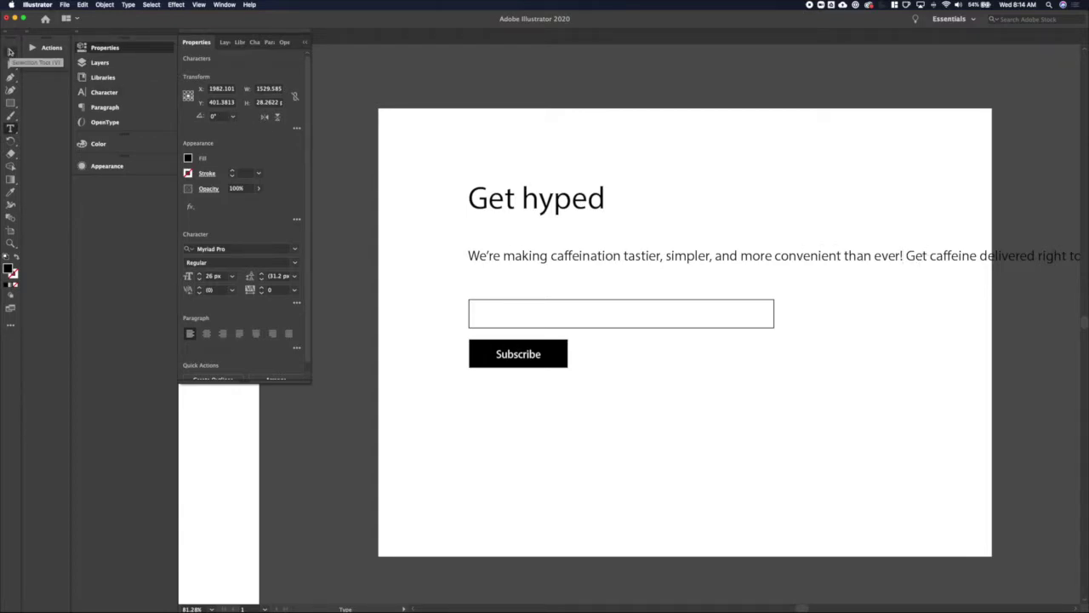
click(10, 51)
Delete the outlined input box between the tagline and the Subscribe button
click(486, 324)
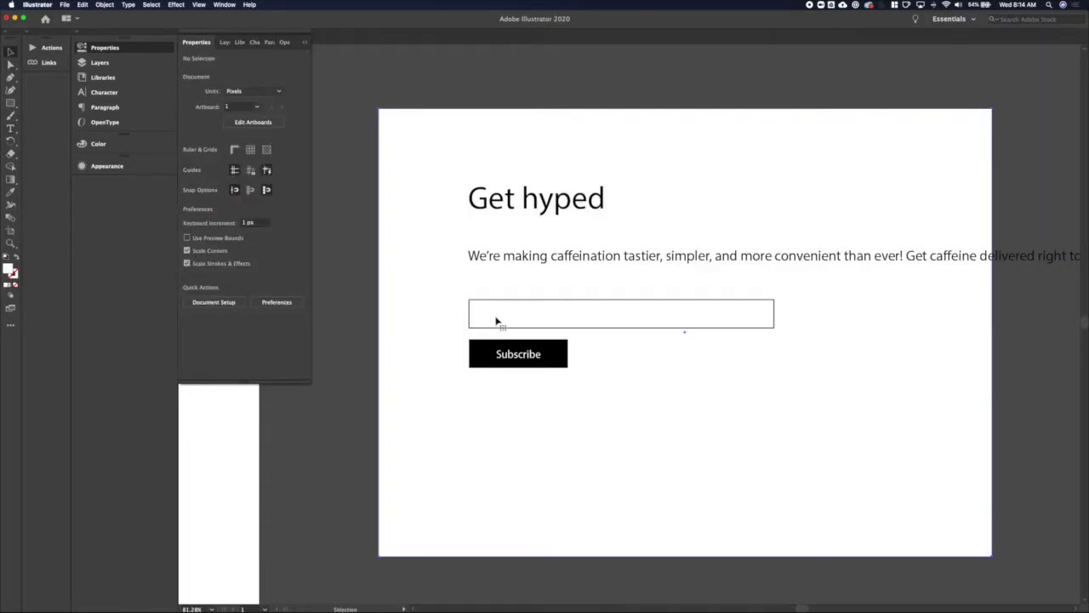
click(496, 318)
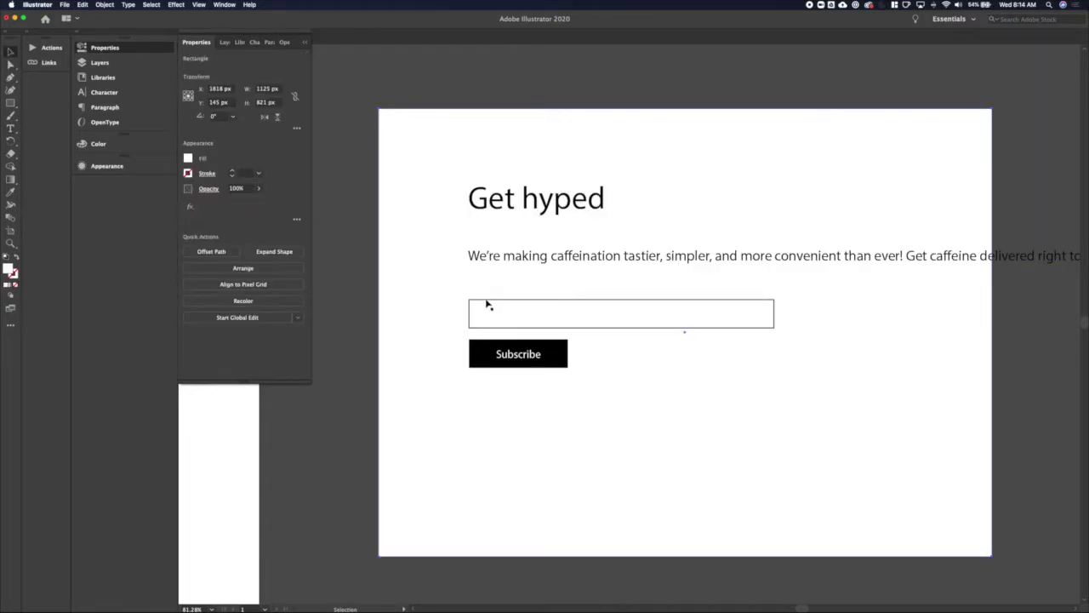
click(506, 349)
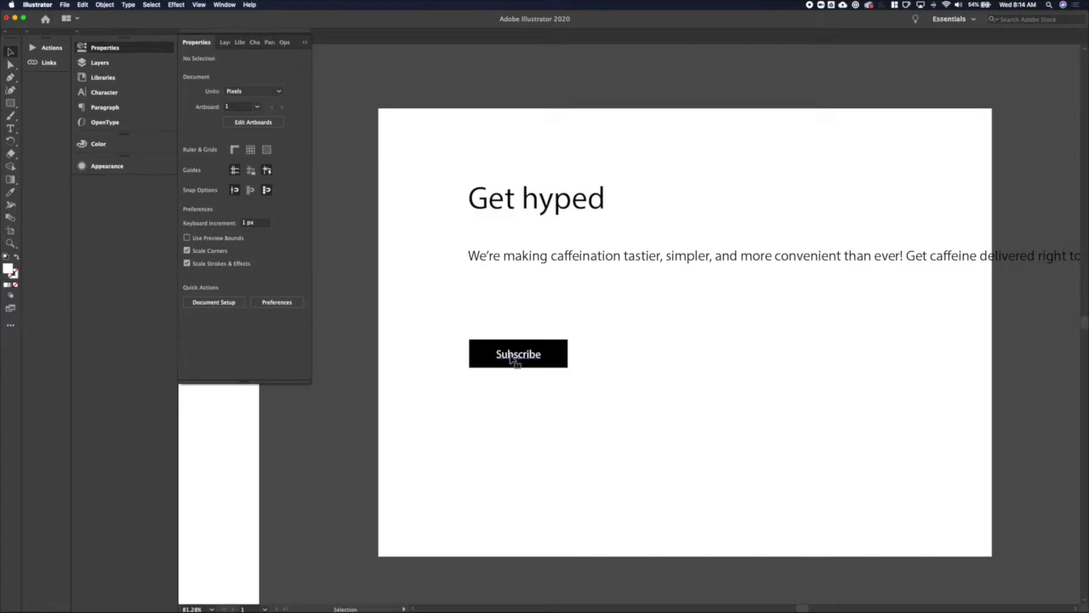
Change the button label to "Subscribe Now" and leave text editing
double_click(514, 360)
double_click(514, 359)
text(Si)
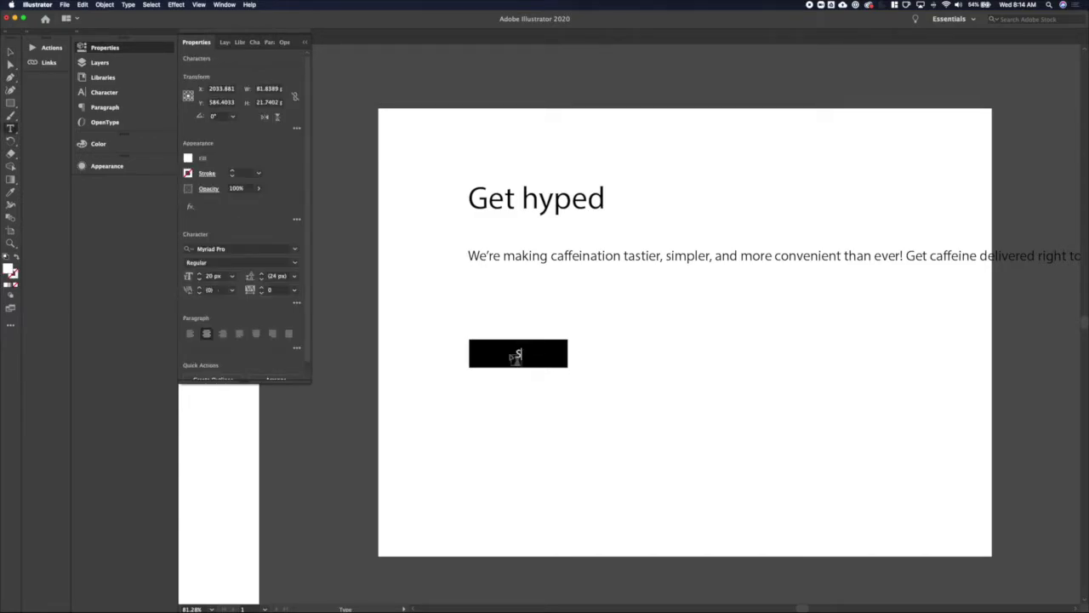
text(gn)
key(BackSpace)
key(BackSpace)
key(BackSpace)
text(ubscribe no)
key(BackSpace)
key(BackSpace)
key(BackSpace)
text(Now)
click(11, 52)
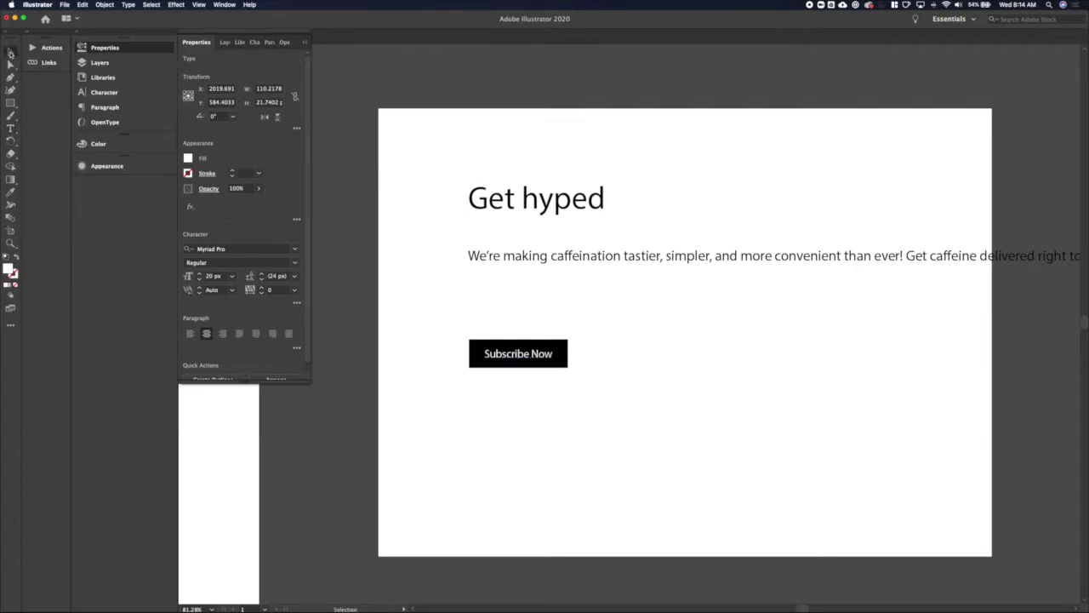
Select the Subscribe Now button with its label and move both up 40 px, closer to the tagline
drag(478, 363, 477, 357)
key(shift+Up)
key(shift+Up)
key(shift+Up)
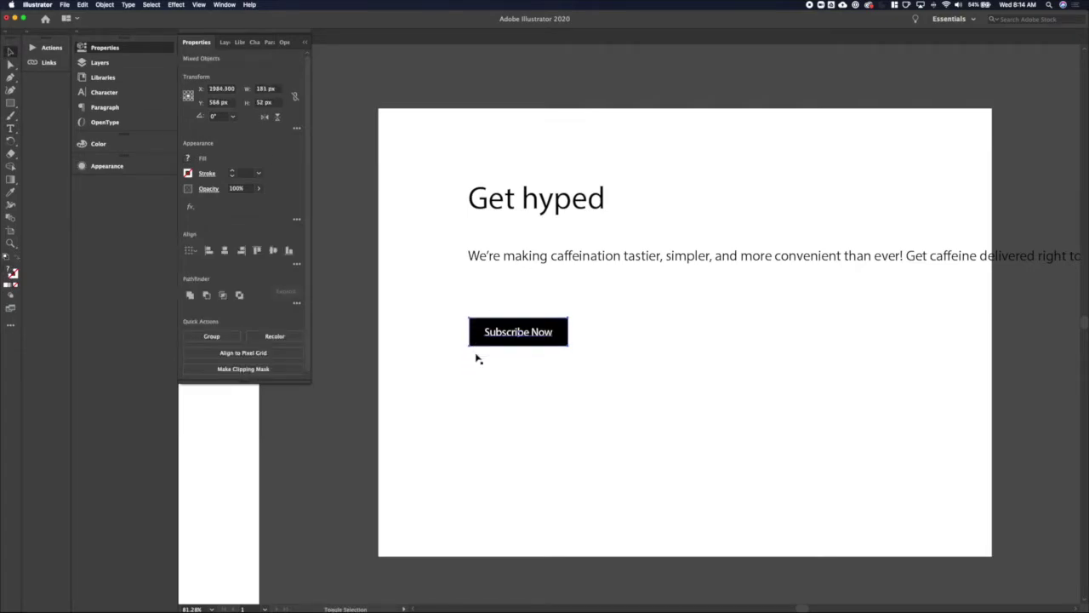
Replace the overflowing single-line tagline with the same text in a wrapping text area about 620 px wide under the heading
triple_click(885, 263)
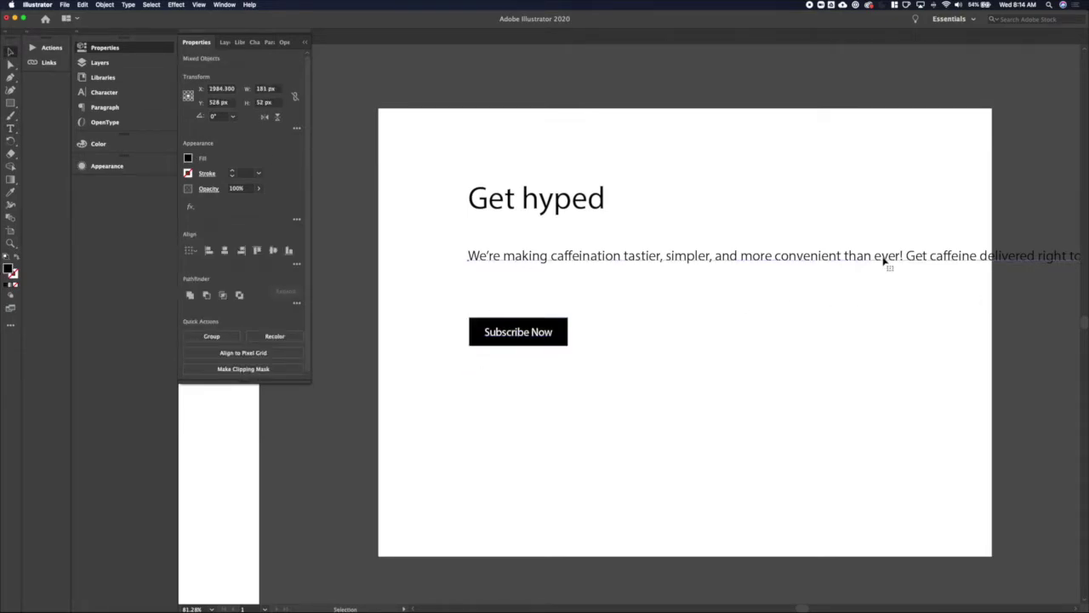
key(BackSpace)
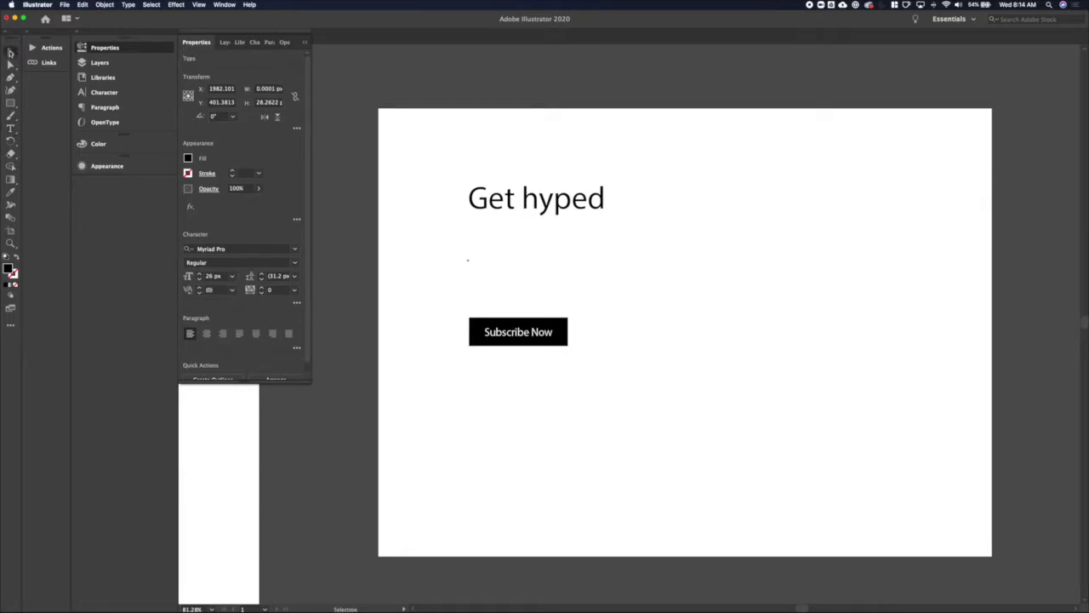
key(Escape)
drag(473, 236, 813, 300)
text(We’re making caffeination tastier, simpler, and more convenient than ever! Get caffeine delivered right to your doorstep every ______________.)
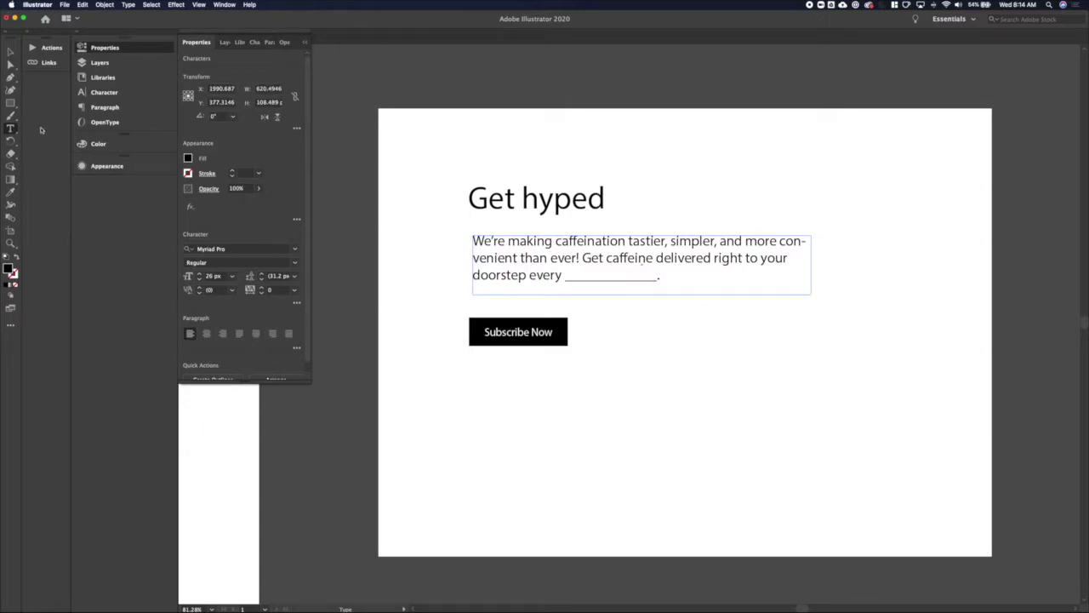
click(10, 53)
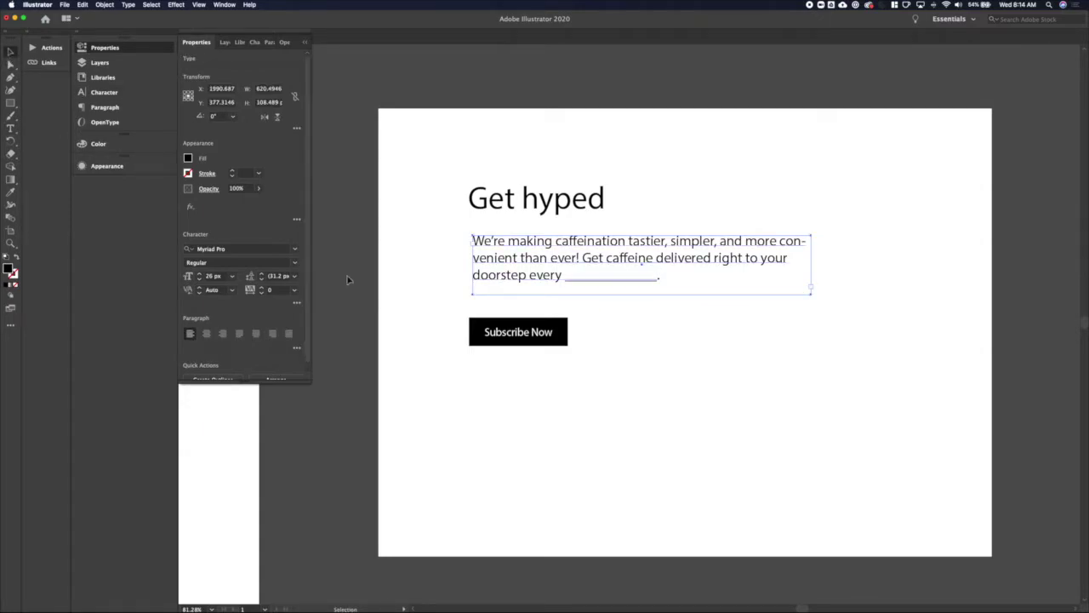
click(348, 279)
Nudge the white background rectangle 4 px to the right
scroll(347, 280, down, 3)
click(567, 376)
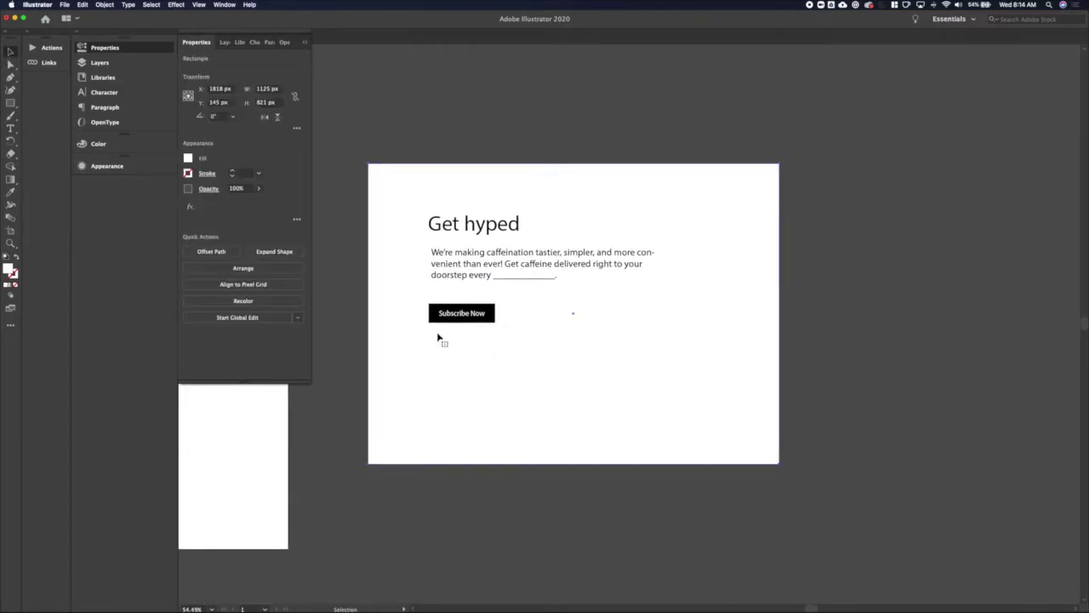
key(Right)
key(Right)
key(Right)
key(Right)
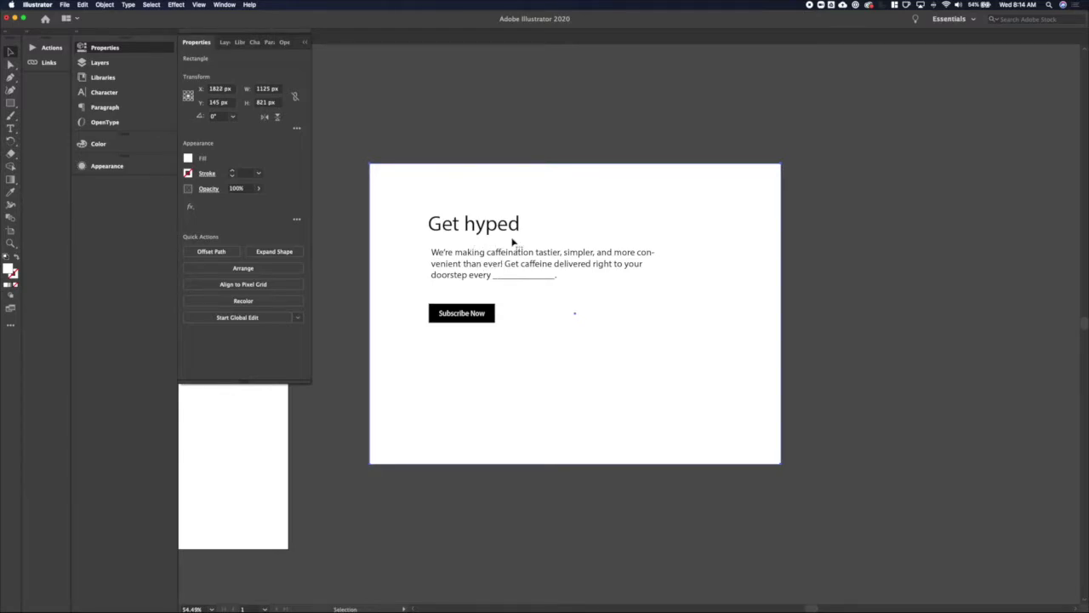
Nudge the tagline text area 9 px to the left to line it up with the heading
click(518, 264)
key(Left)
key(Left)
key(Left)
key(Left)
key(Left)
key(Left)
key(Left)
key(Left)
key(Left)
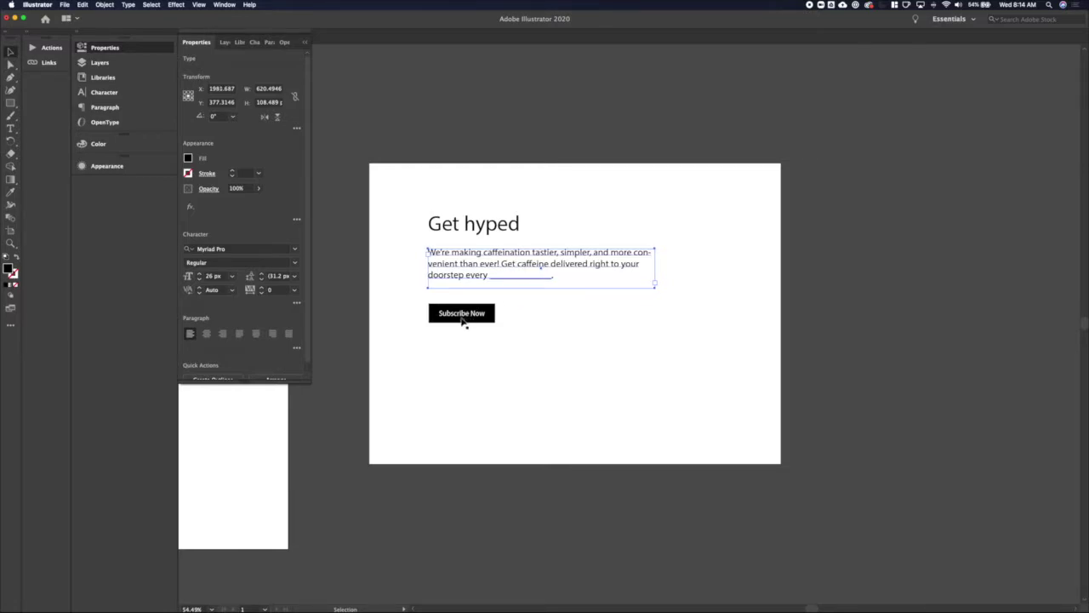
Move the Subscribe Now button down and shift the tagline down 100 px, keeping it just above the button
click(467, 321)
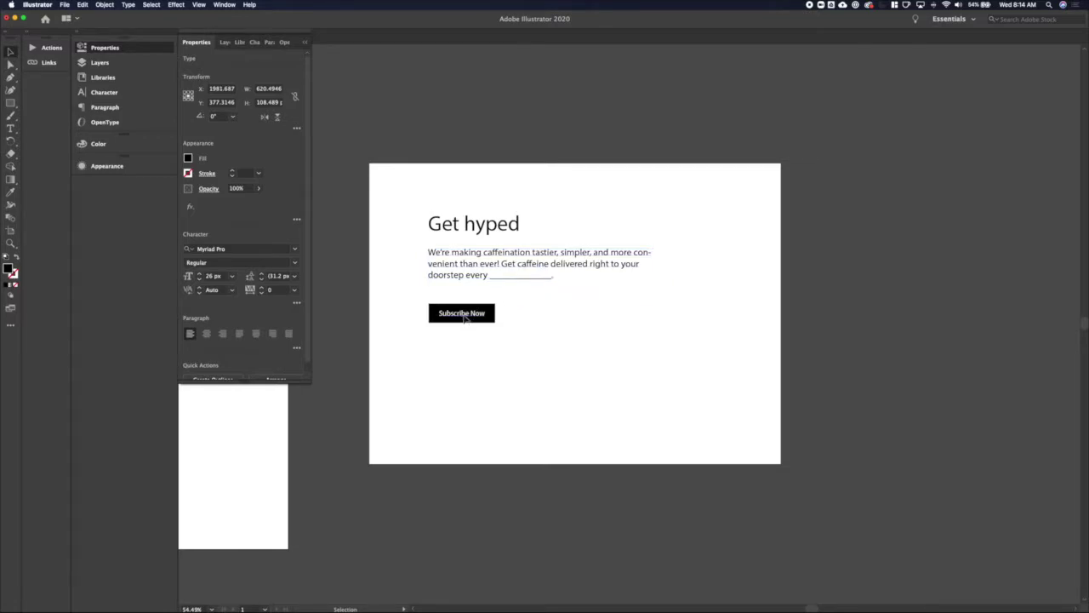
drag(496, 315, 498, 345)
shift+click(487, 276)
drag(487, 276, 484, 311)
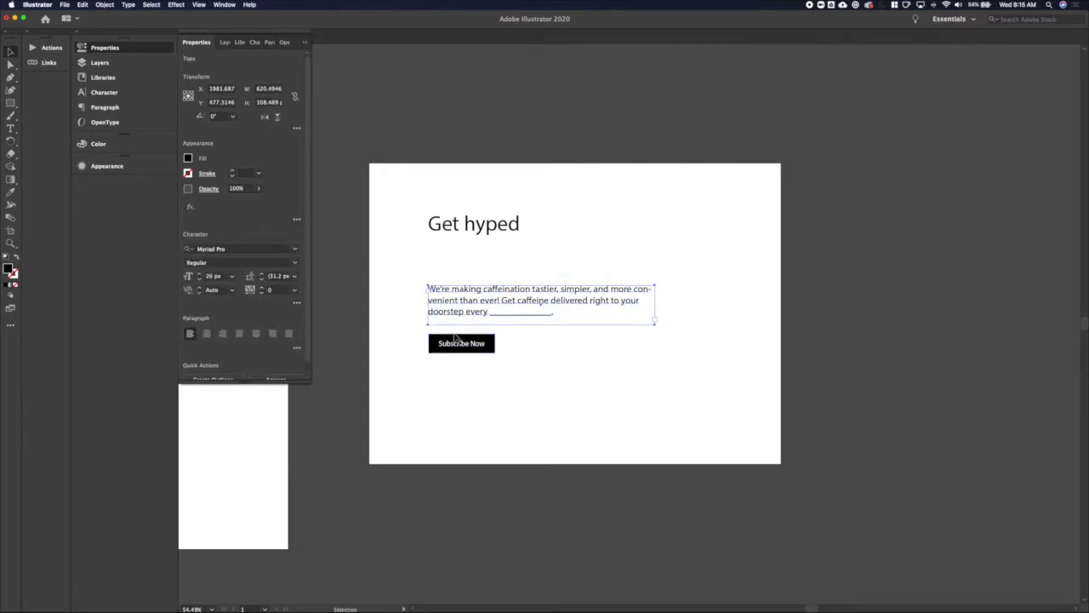
Set the font of the heading, tagline and button label to Fira Sans UltraLight and deselect them
shift+click(464, 224)
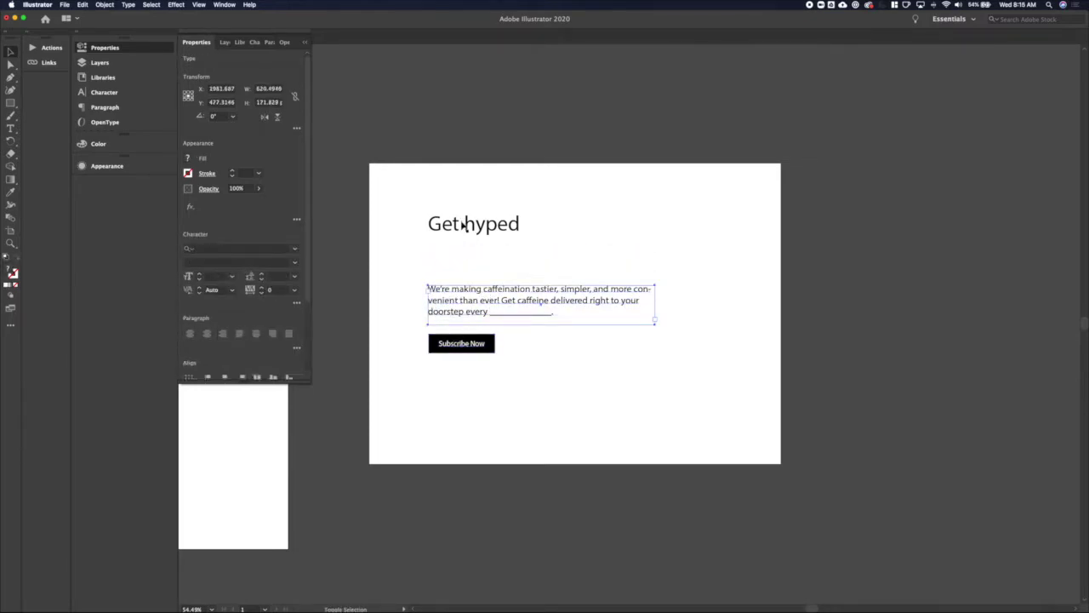
click(286, 248)
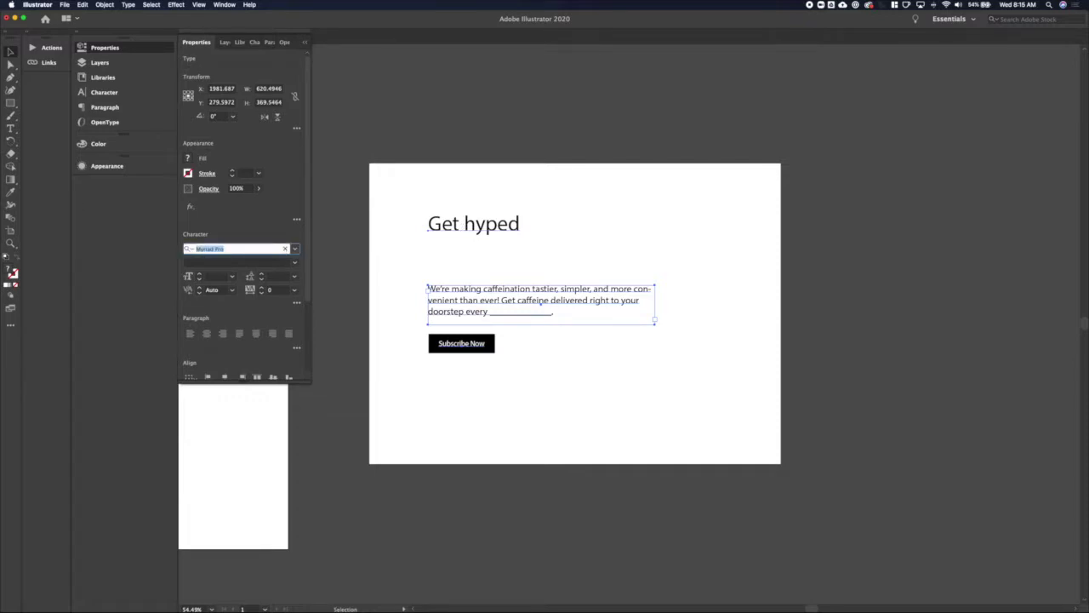
text(fira)
key(Down)
key(Down)
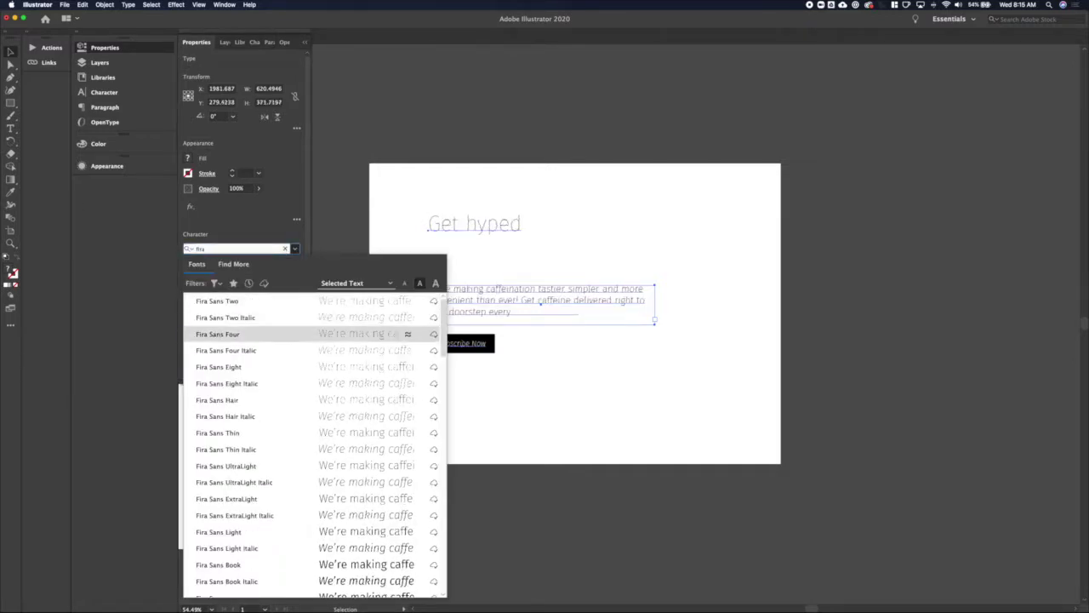
key(Down)
key(Down)
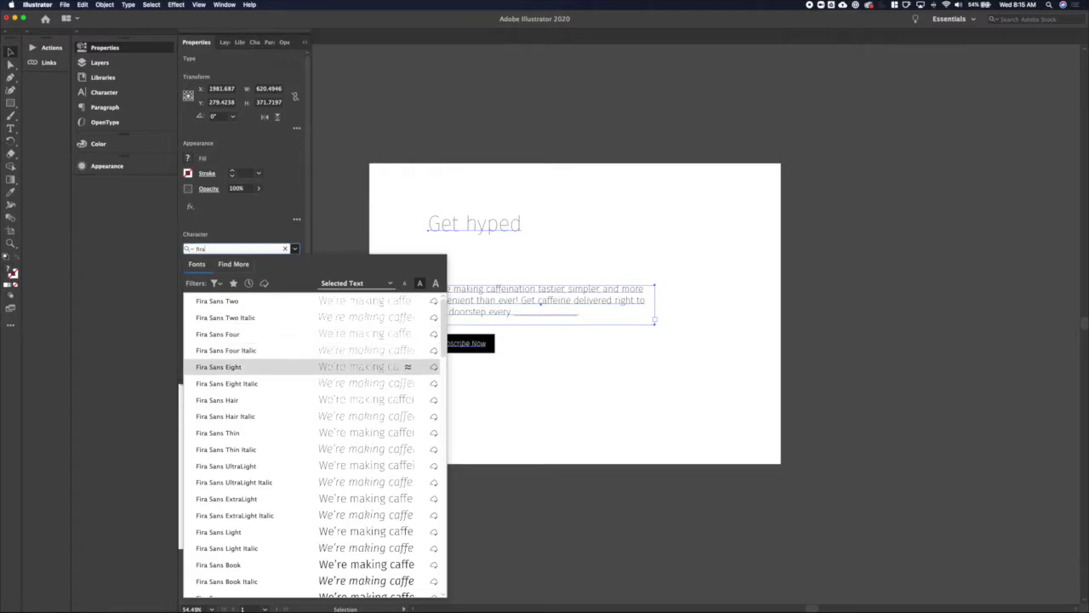
key(Down)
key(Down)
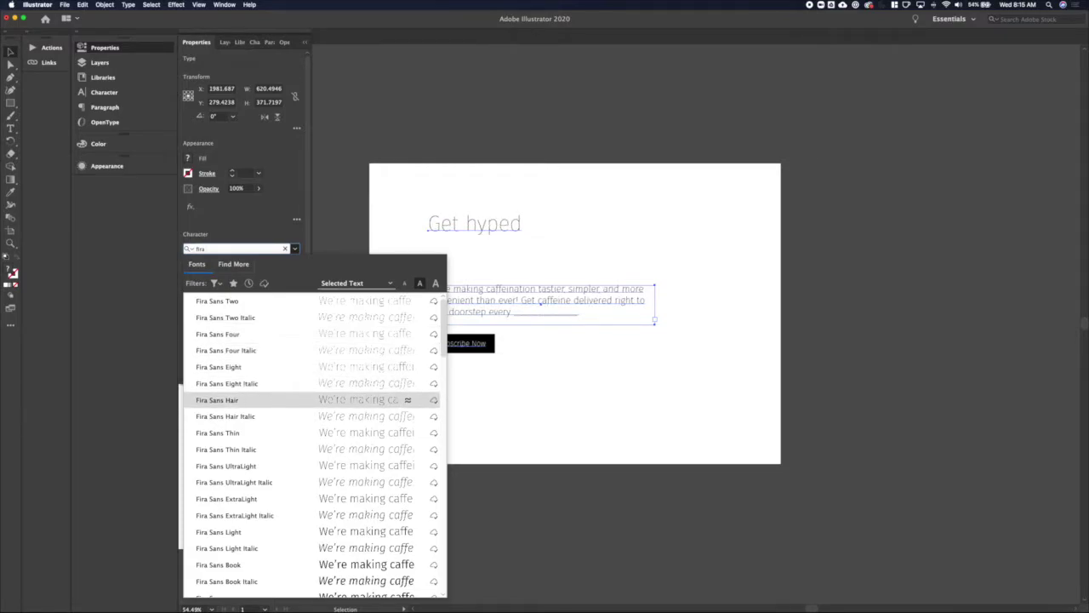
key(Down)
key(Down)
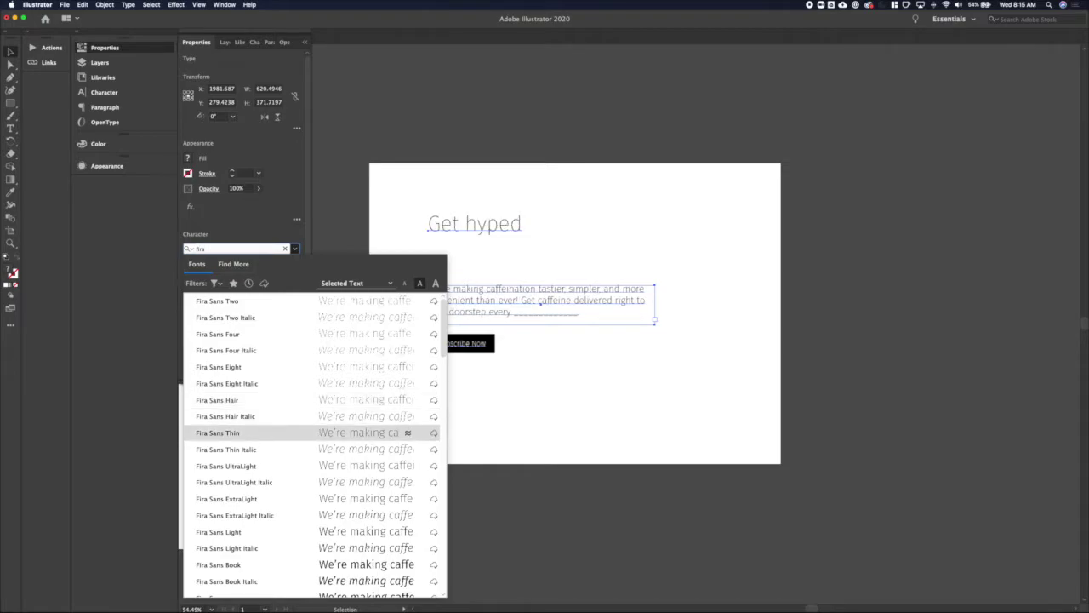
key(Down)
key(Down)
key(Return)
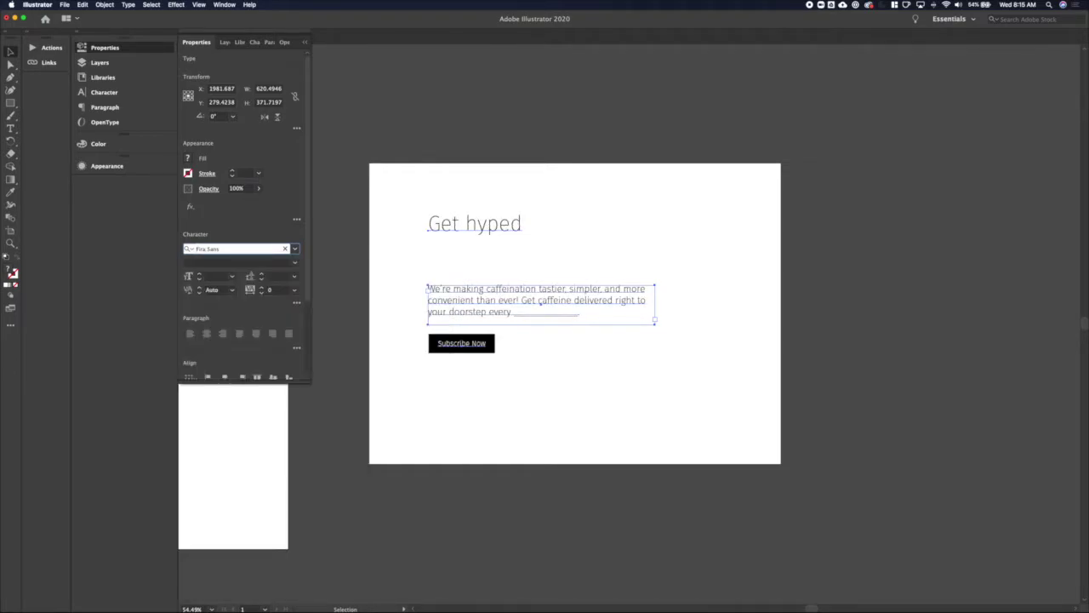
click(401, 296)
Increase the tagline's line spacing to 43.2 px and move the tagline up about 33 px
click(482, 294)
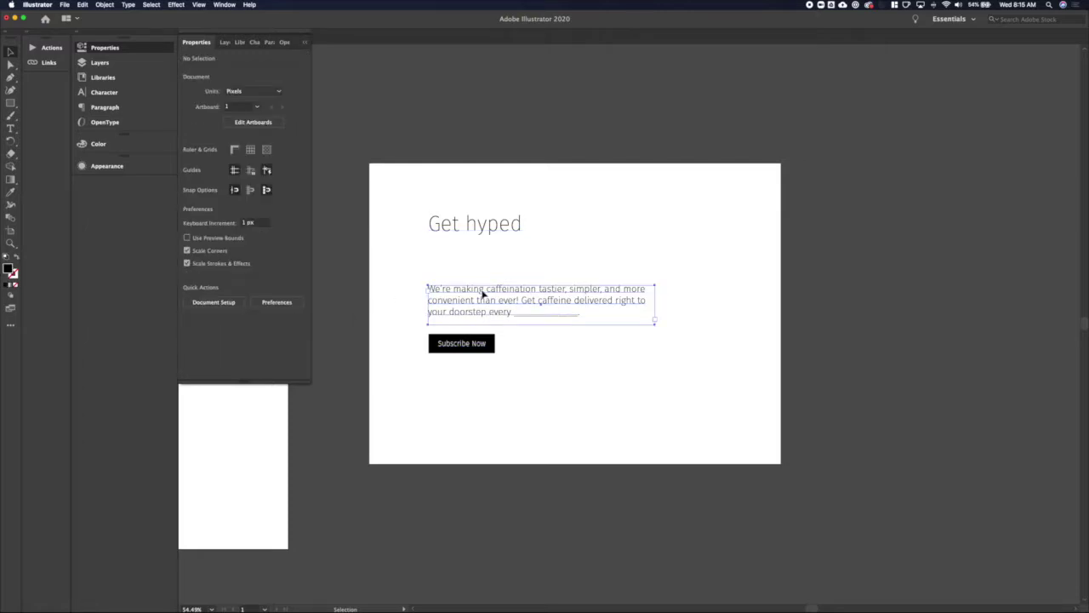
key(alt+Down)
key(alt+Down)
key(alt+Down)
key(alt+Down)
key(alt+Down)
key(alt+Down)
key(alt+Down)
key(alt+Down)
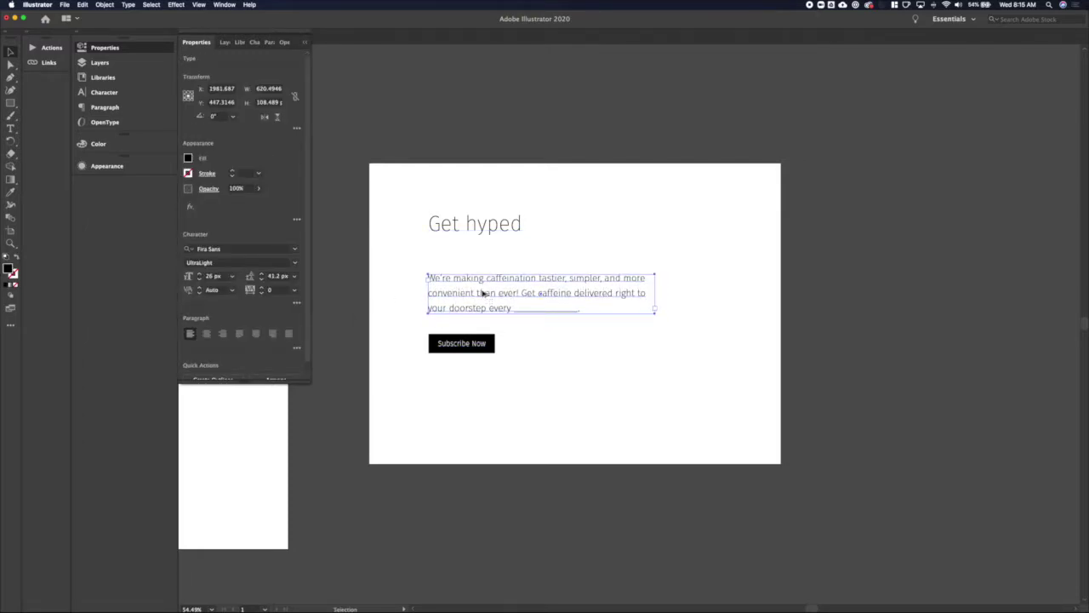
key(alt+Down)
Set the "Get hyped" heading's font style to ExtraBold
click(476, 235)
click(294, 262)
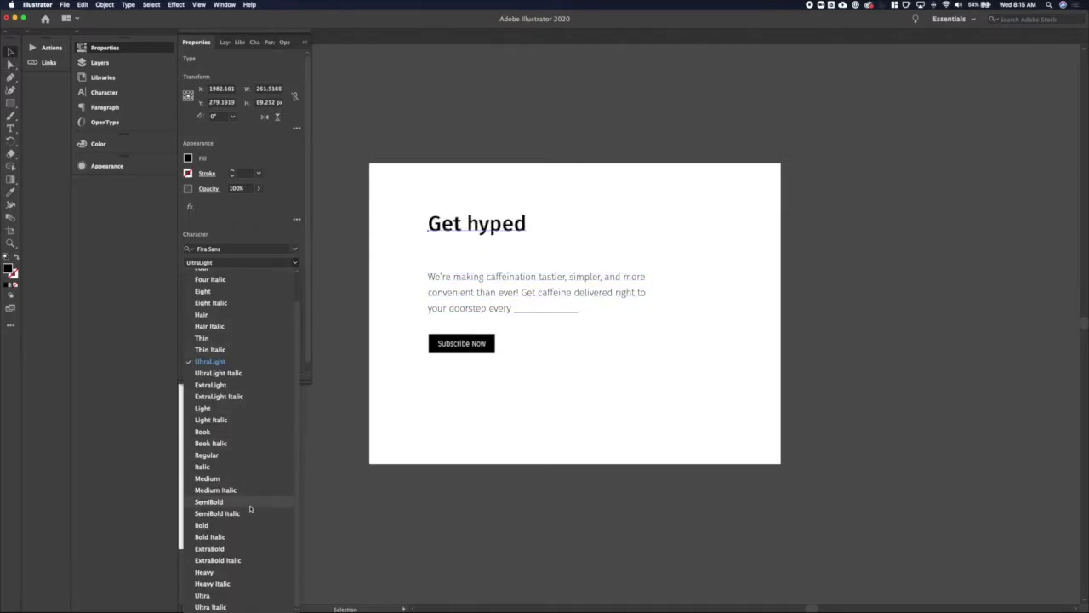
click(228, 549)
Set only the word "hyped" in the heading to ExtraBold Italic and leave text editing
double_click(496, 226)
double_click(496, 226)
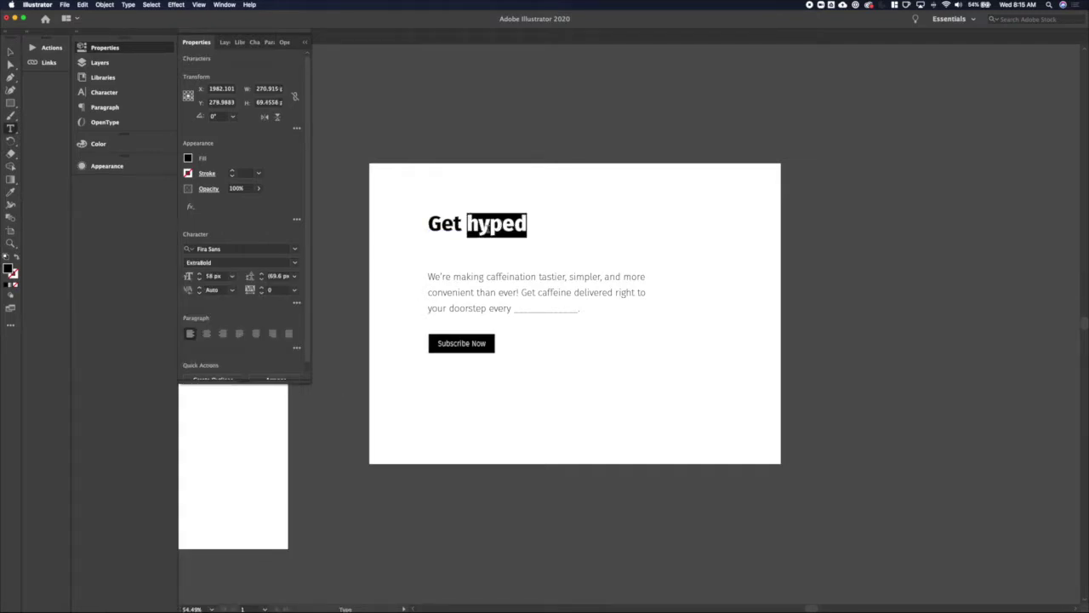
click(294, 262)
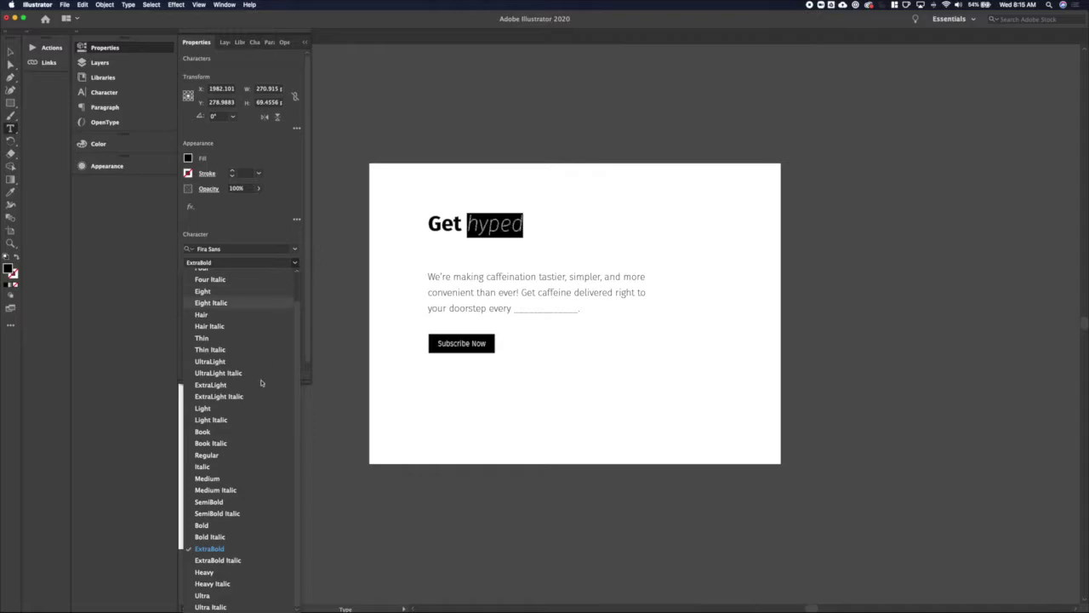
click(218, 560)
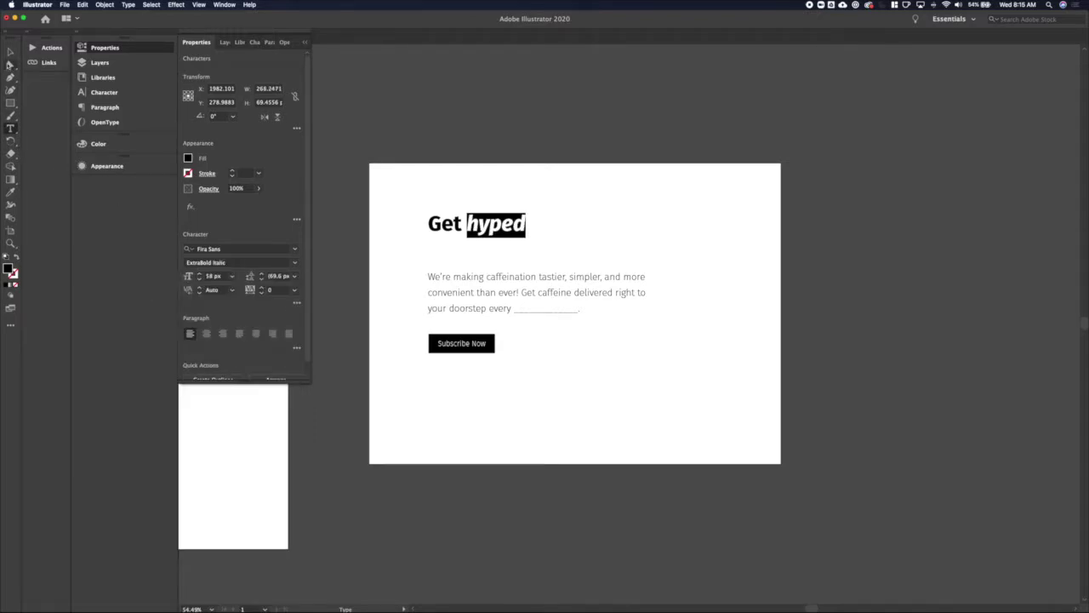
click(514, 226)
key(Right)
click(10, 51)
Move the heading down closer to the tagline and enlarge its text to 70 px
key(shift+Down)
key(shift+Down)
key(shift+Down)
key(shift+Down)
key(shift+Down)
key(super+shift+period)
key(super+shift+period)
key(super+shift+period)
key(super+shift+period)
key(super+shift+period)
key(super+shift+period)
Nudge the heading 3 px down and 4 px to the left to align it with the tagline's edge
key(Down)
key(Down)
key(Down)
key(Left)
key(Left)
key(Left)
key(Left)
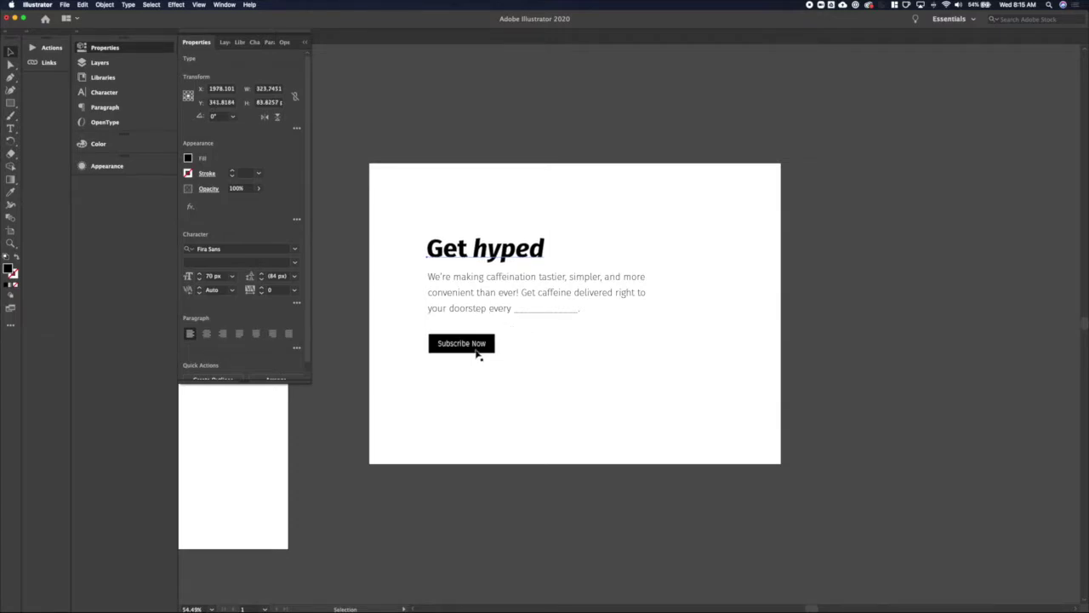
Delete the underscore blank and period after "every" at the end of the tagline and leave text editing
scroll(472, 339, up, 4)
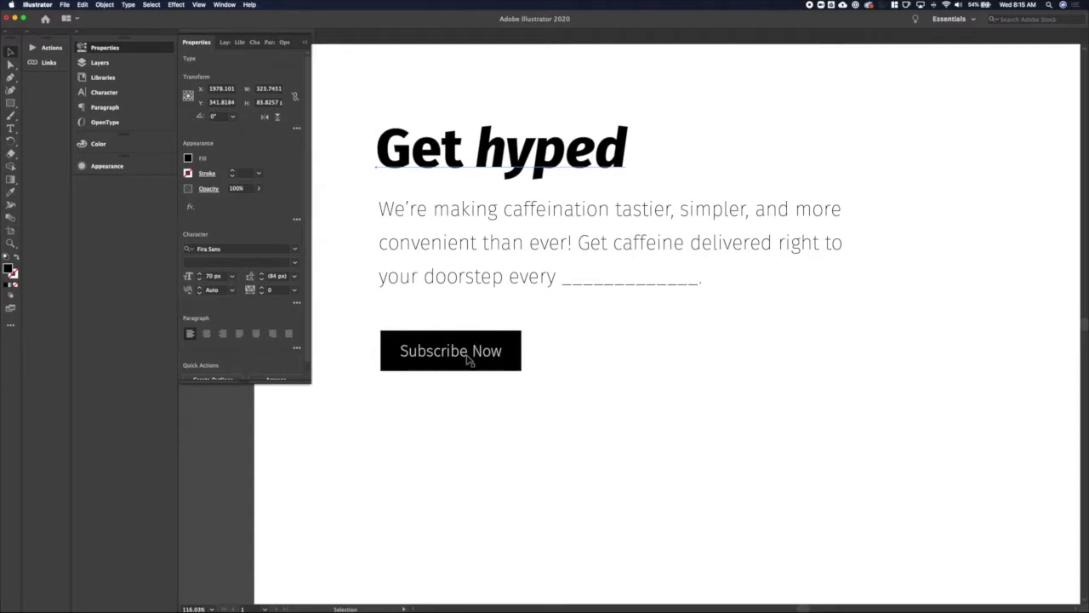
scroll(467, 357, down, 4)
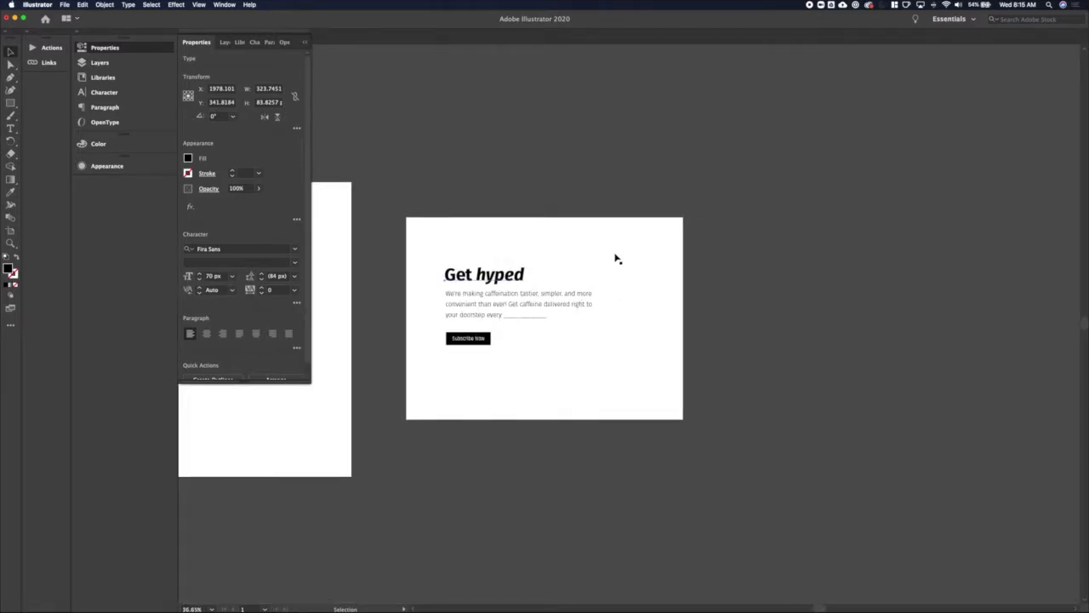
click(569, 303)
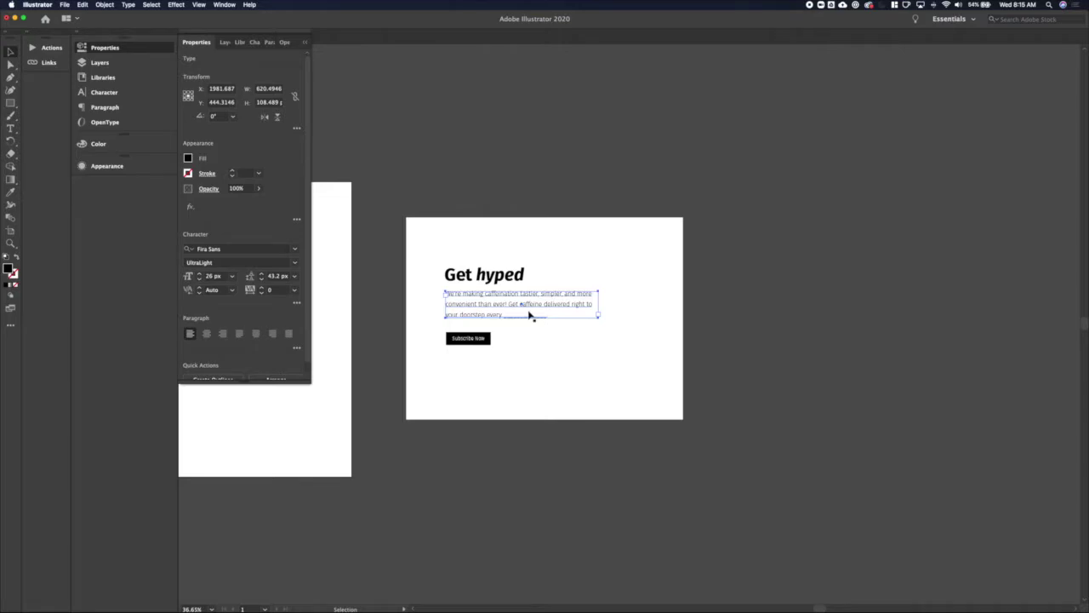
scroll(529, 315, up, 4)
double_click(526, 331)
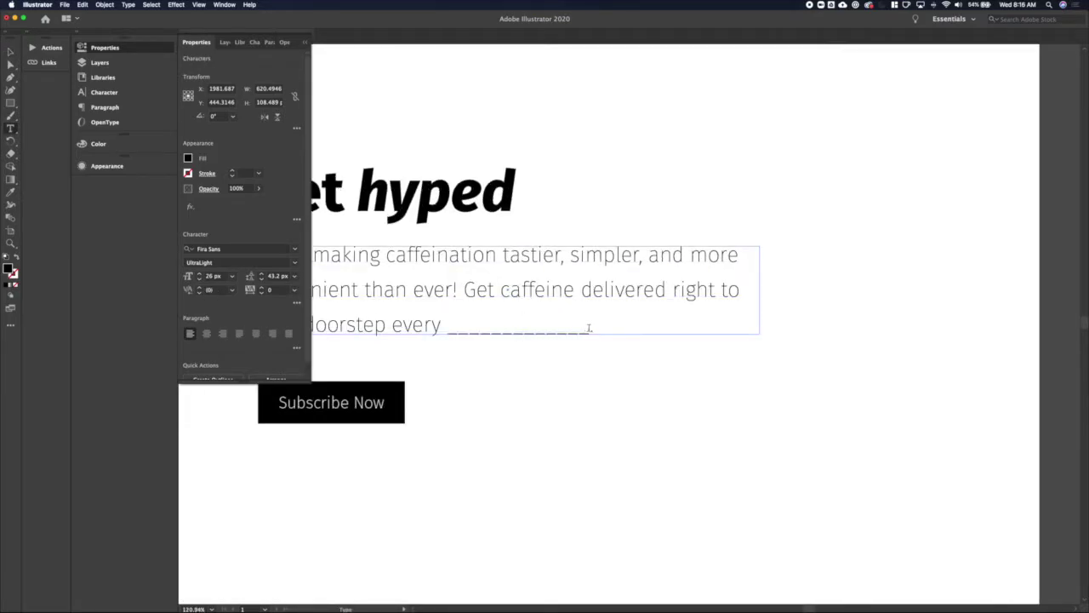
drag(587, 328, 444, 324)
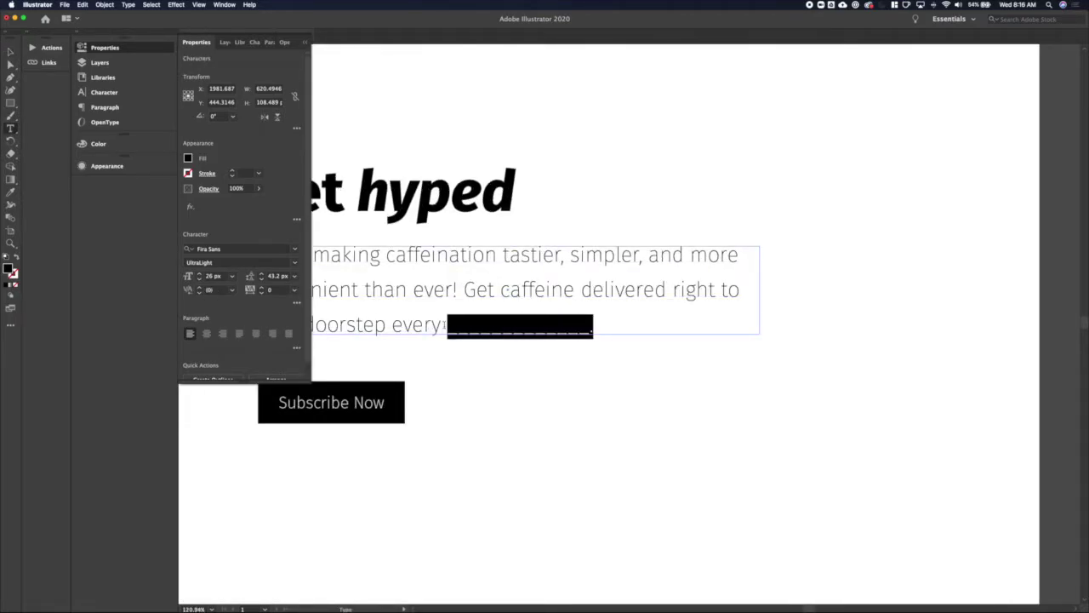
key(BackSpace)
click(10, 52)
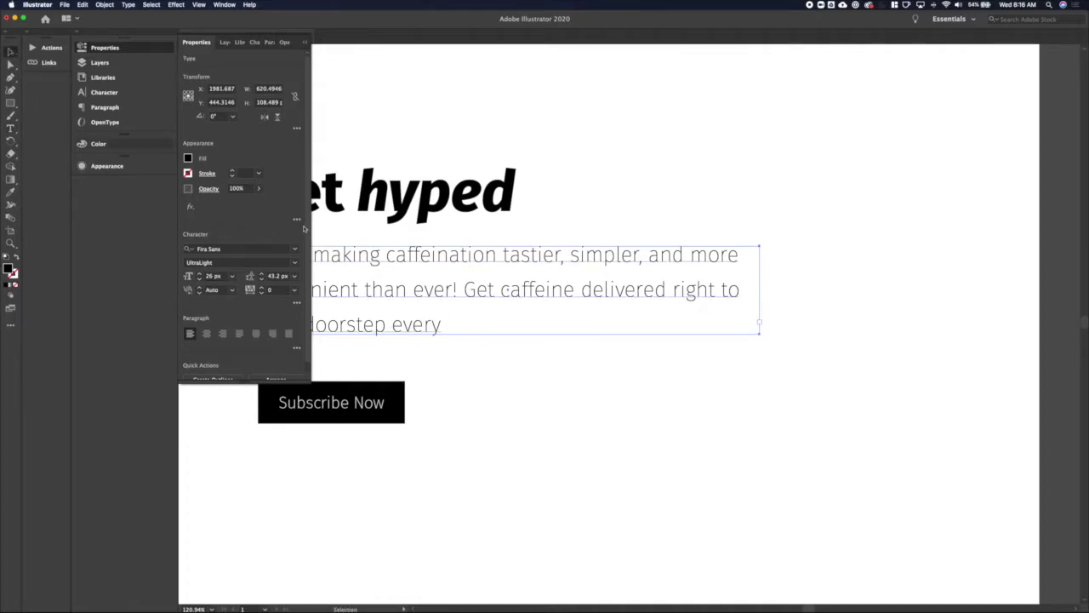
Draw a rectangle about 157 by 45 px after "every" on the tagline's last line and fill it with the lightest gray swatch
click(502, 389)
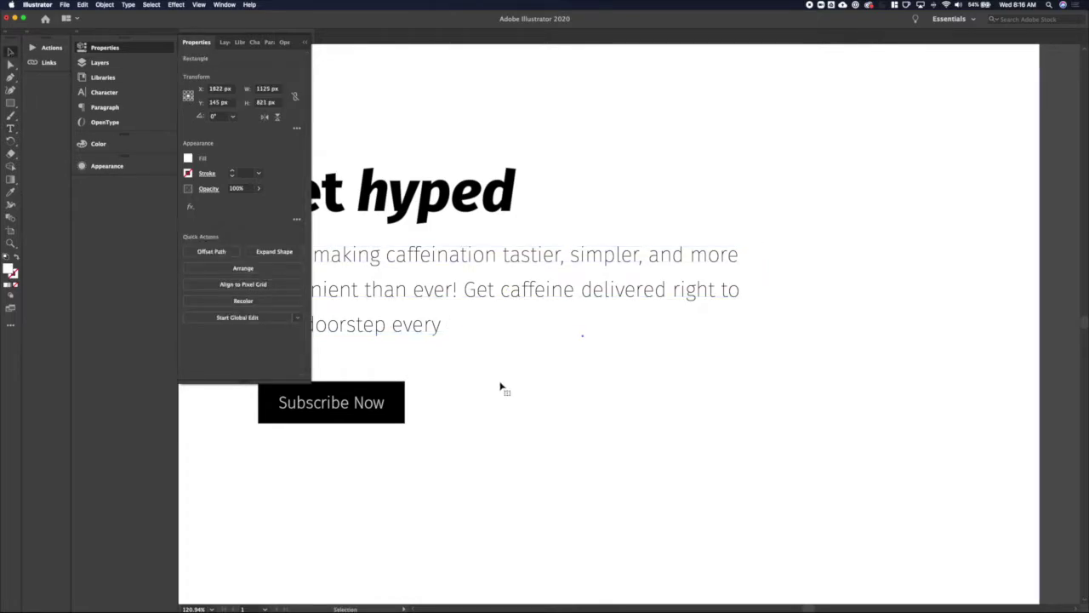
key(m)
drag(451, 312, 579, 348)
click(8, 52)
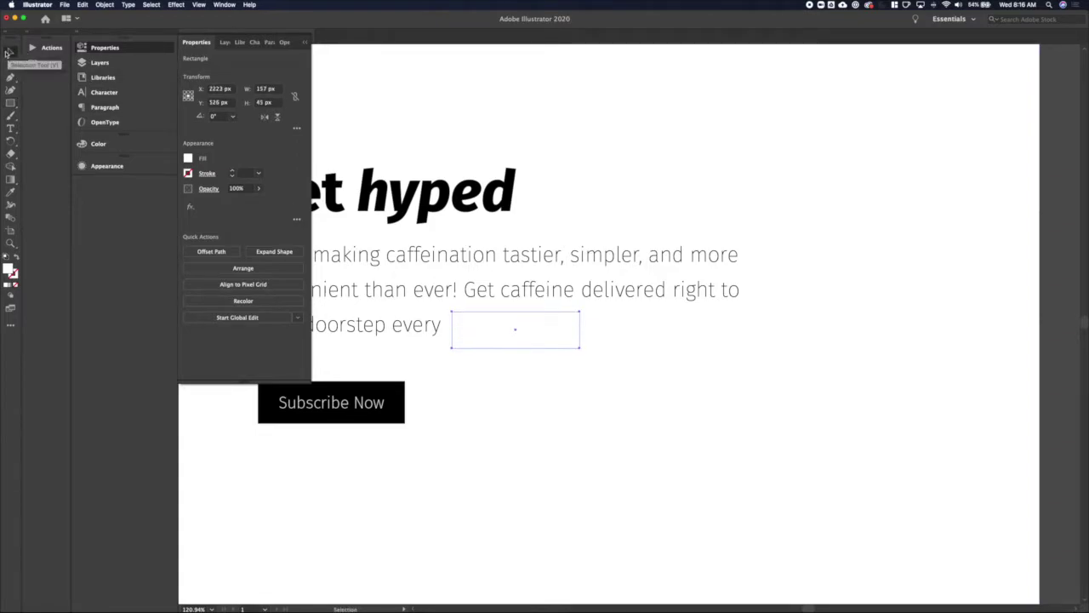
click(188, 160)
click(156, 228)
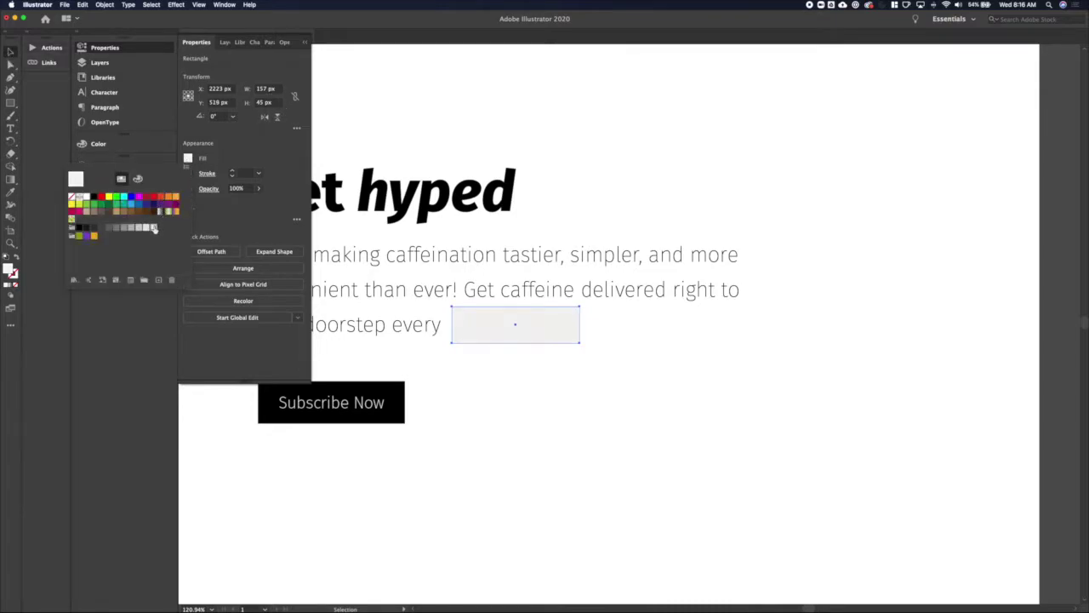
Add the text "week" over the gray box in the tagline's last line
key(Return)
key(t)
click(472, 333)
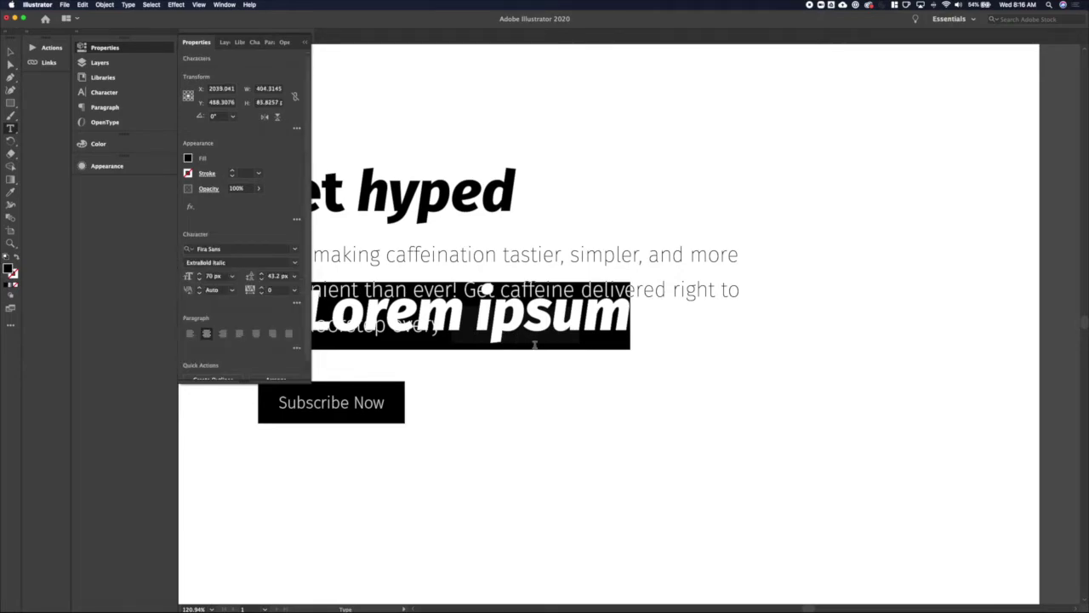
text(week)
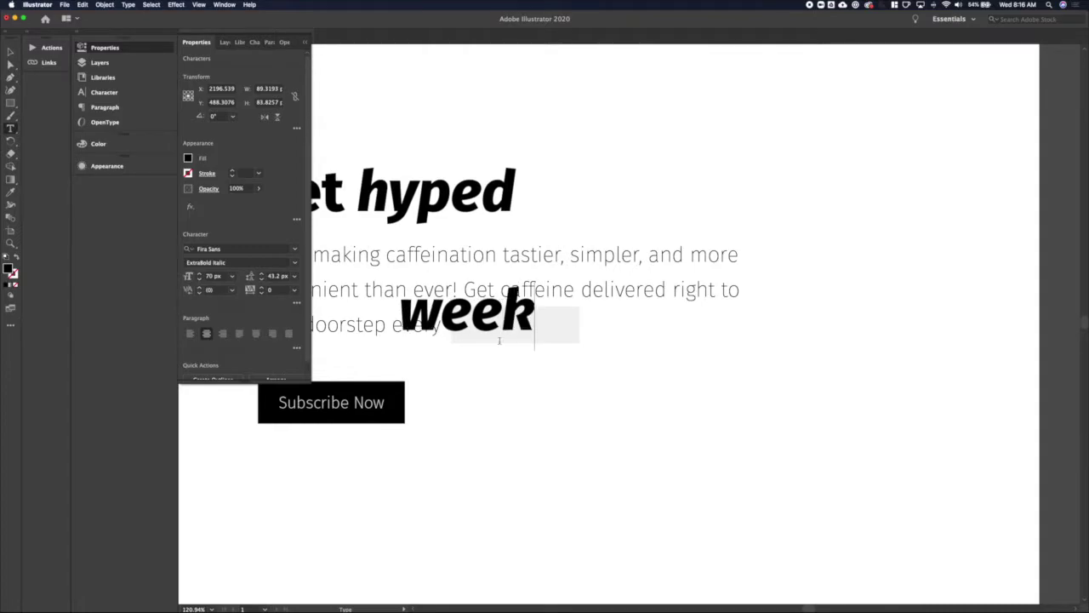
Match all of the "week" text to the tagline's style with the Eyedropper and finish editing the text
key(super+a)
click(294, 263)
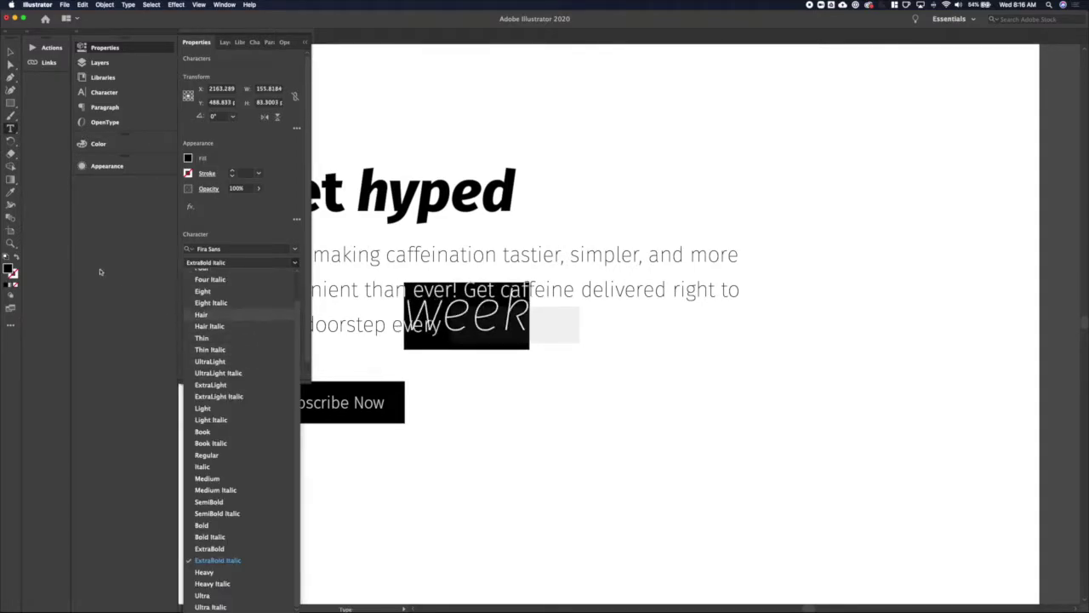
click(9, 193)
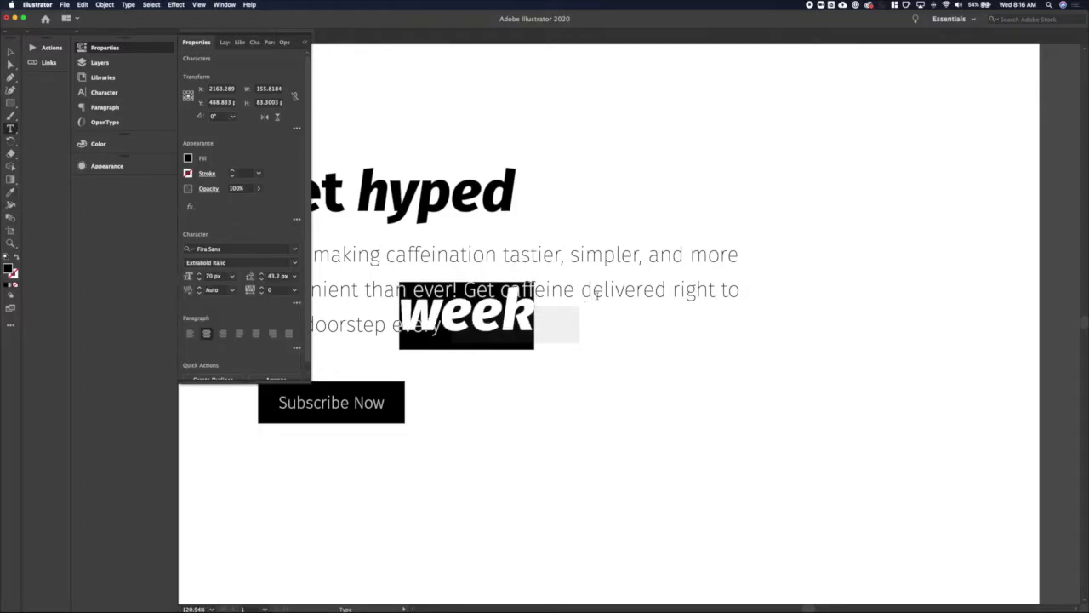
click(10, 192)
click(630, 289)
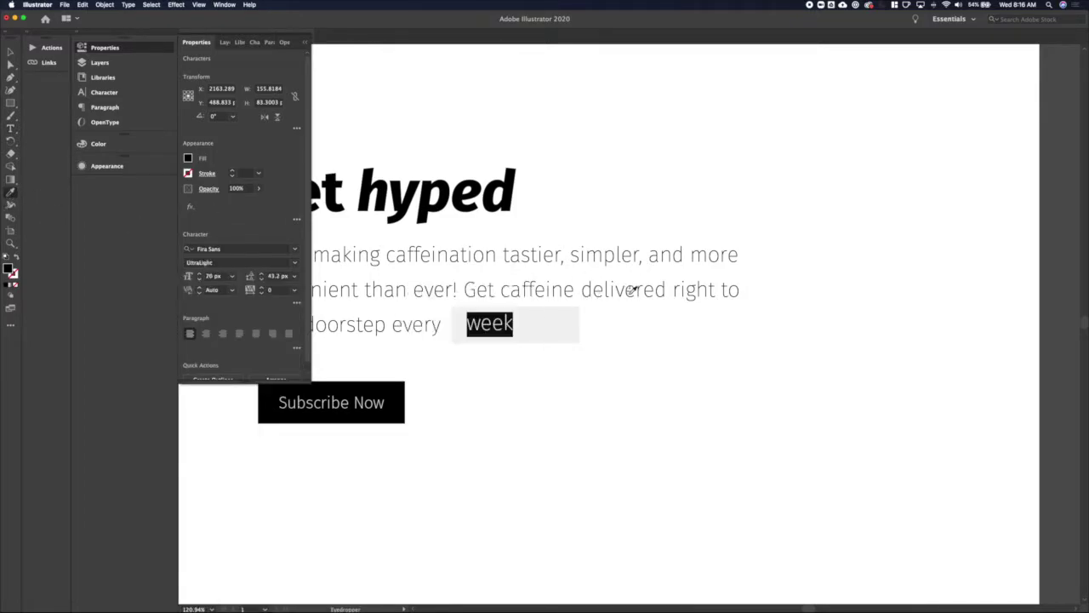
key(v)
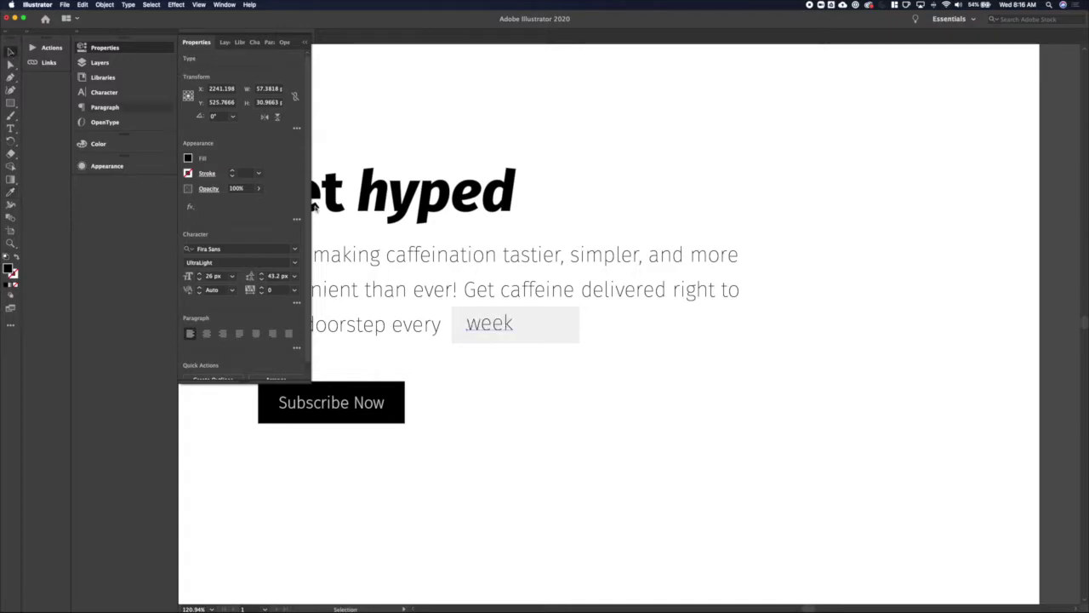
Nudge the word "week" 2 px left and 2 px down to line it up with the tagline's last line
key(Left)
key(Left)
click(379, 313)
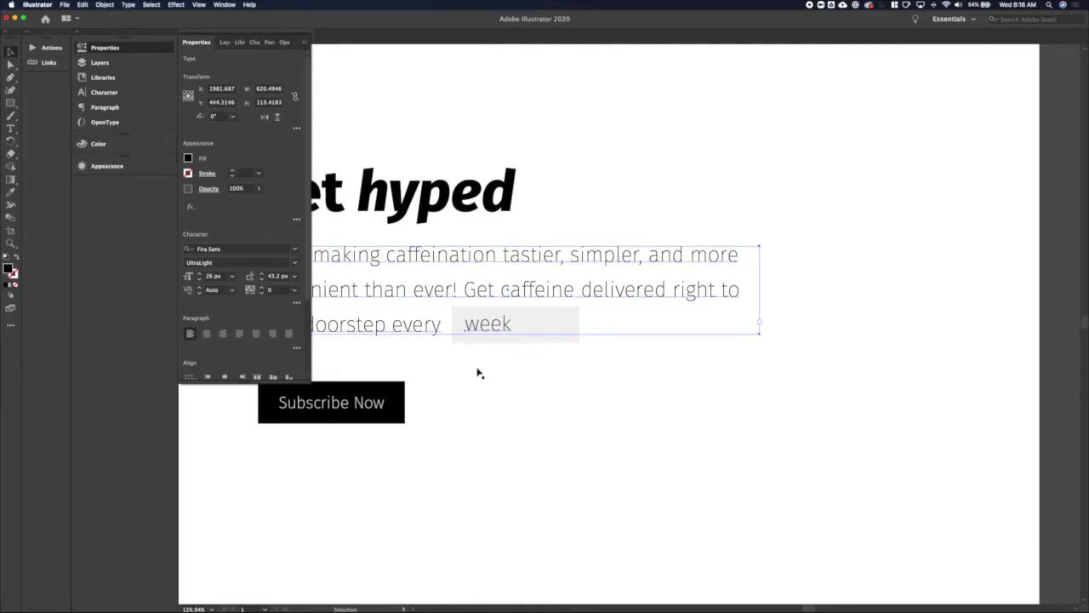
click(479, 328)
click(479, 328)
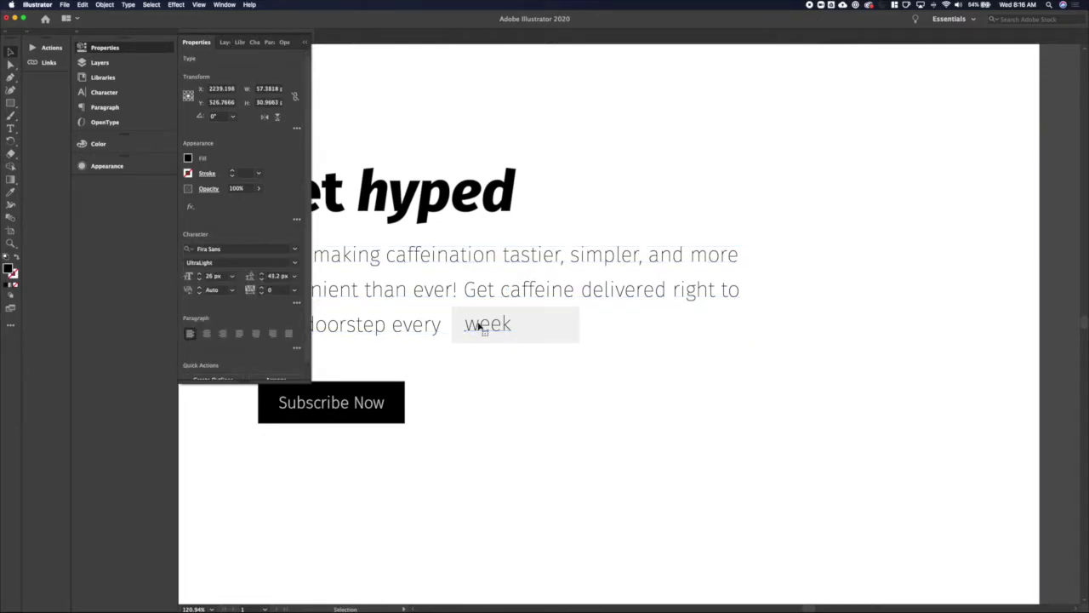
Draw a square about 14 by 14 px near the gray box's far end and remove its upper-left anchor to form a triangle
click(557, 326)
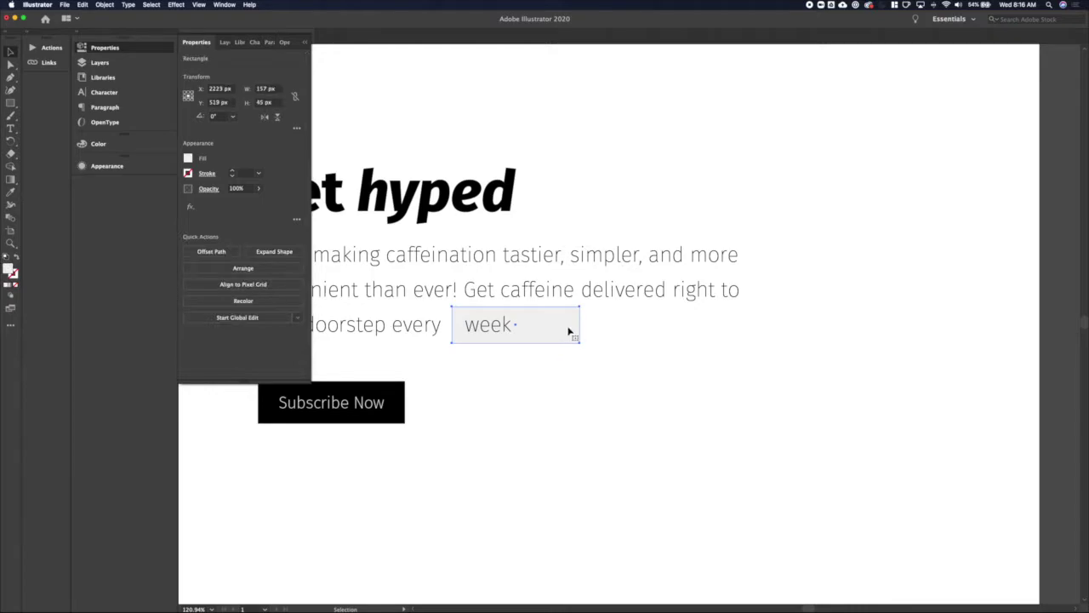
key(m)
drag(554, 321, 563, 329)
key(p)
click(555, 322)
click(556, 323)
key(r)
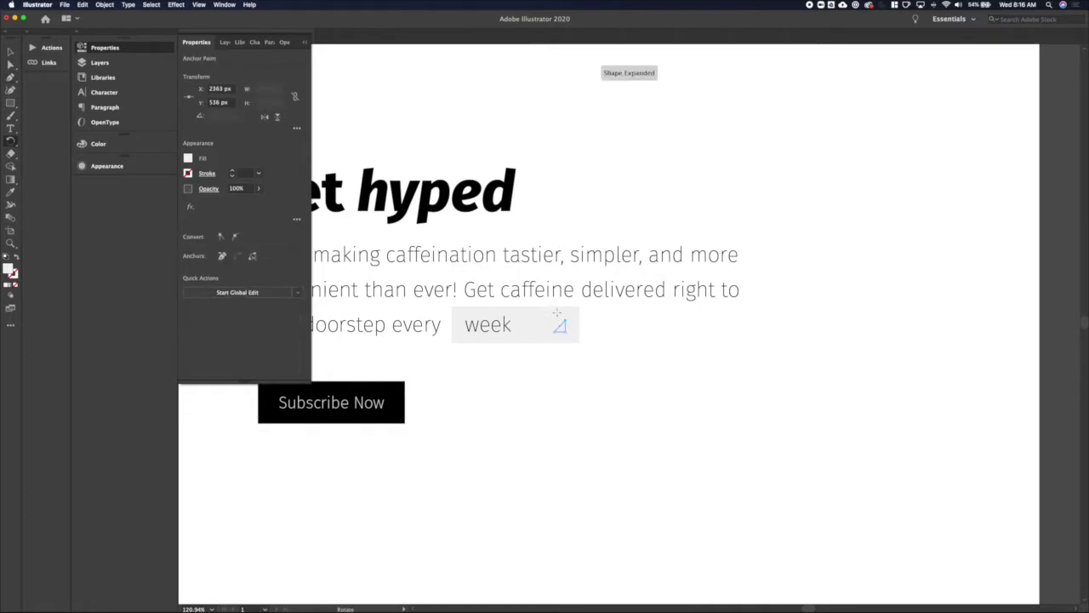
drag(543, 330, 541, 320)
key(v)
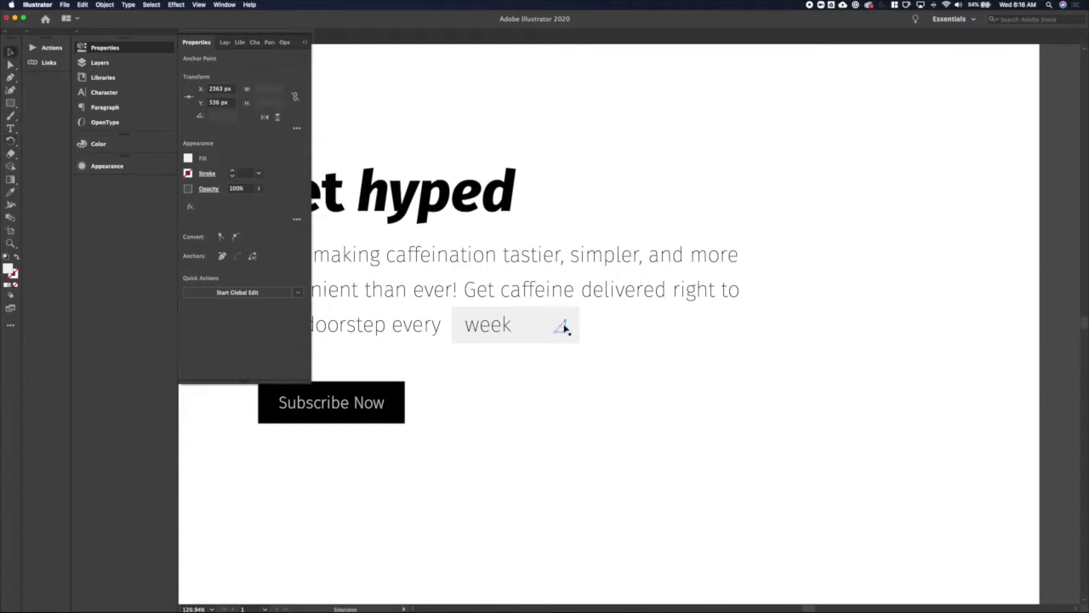
Rotate the small triangle 45° so it points down and give it the Subscribe Now button's black fill
click(561, 325)
key(r)
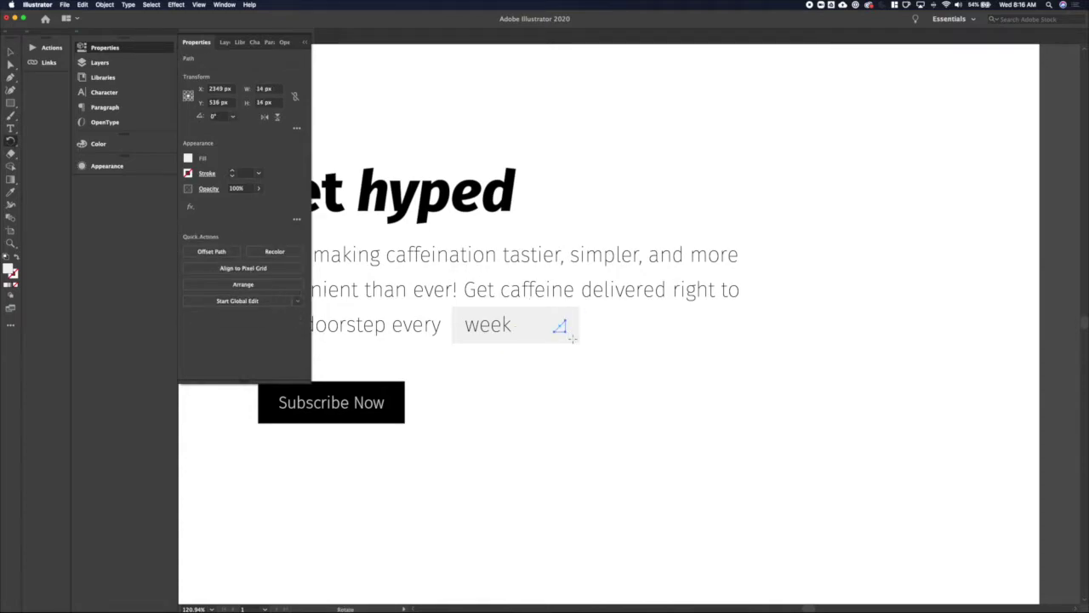
drag(559, 349, 558, 345)
key(i)
click(404, 385)
key(v)
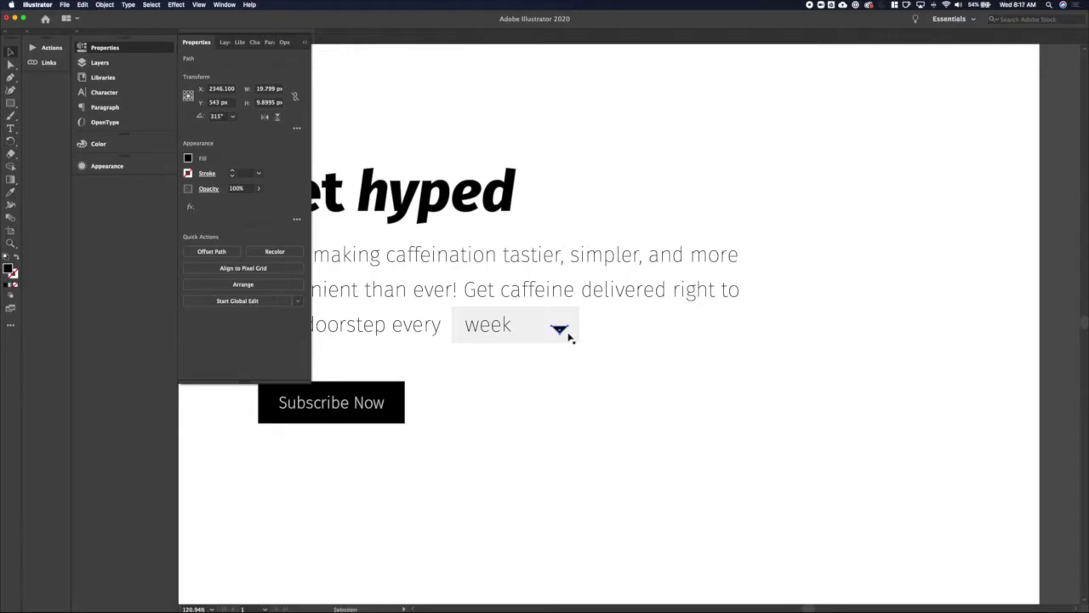
Extend the triangle's lower point 3 px downward and scale the triangle to about 11 by 7 px
scroll(572, 332, up, 3)
key(a)
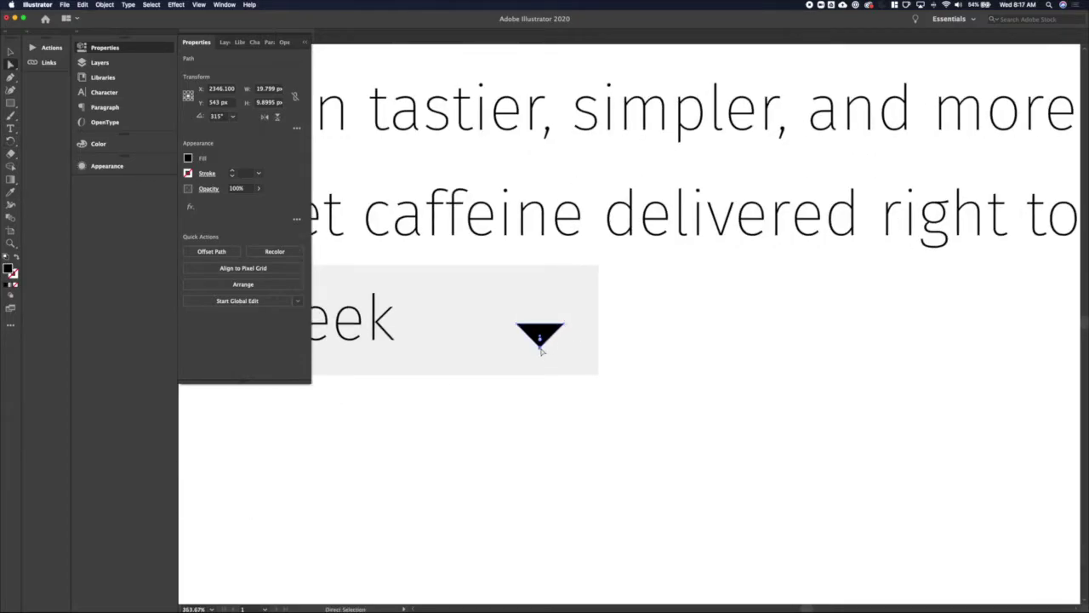
click(540, 347)
key(s)
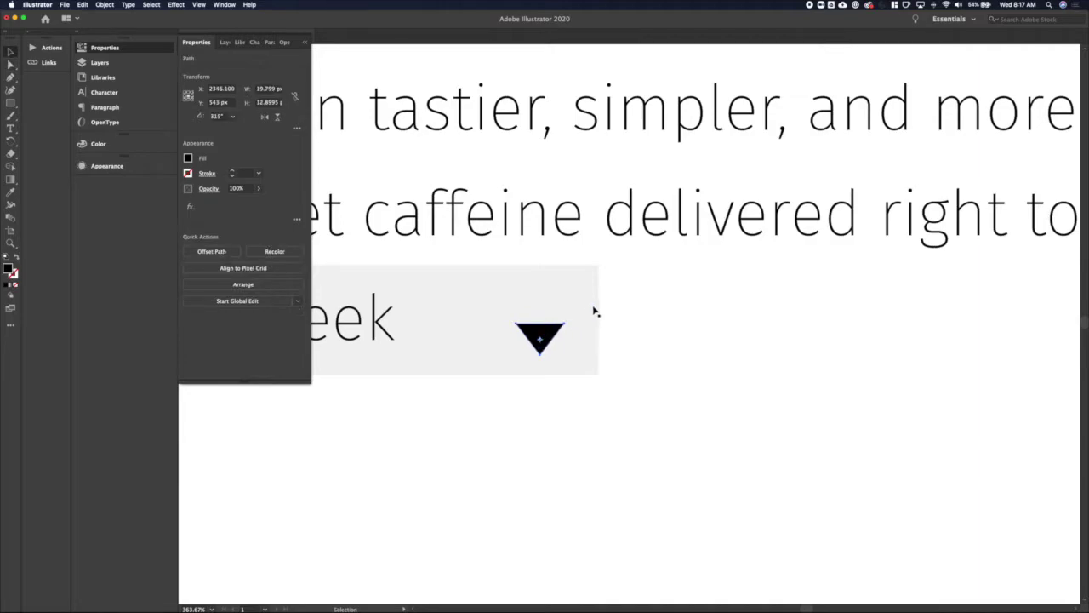
drag(596, 313, 574, 322)
key(v)
click(545, 470)
Examine the spacing and alignment of the heading, tagline, dropdown field and button in the whole layout
scroll(546, 469, down, 5)
click(430, 429)
click(467, 465)
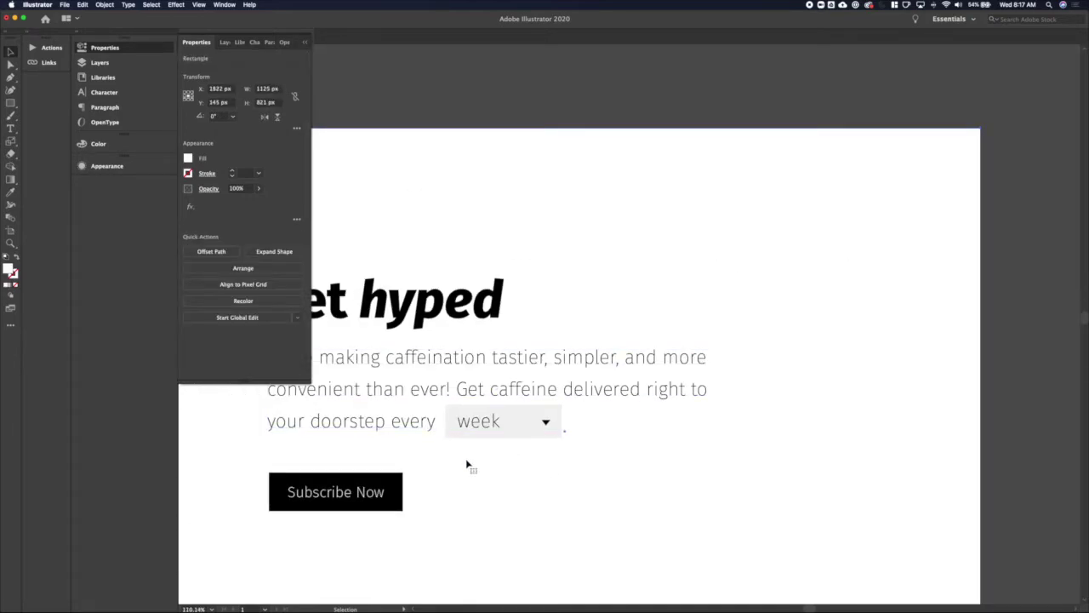
scroll(468, 464, down, 3)
scroll(467, 465, left, 3)
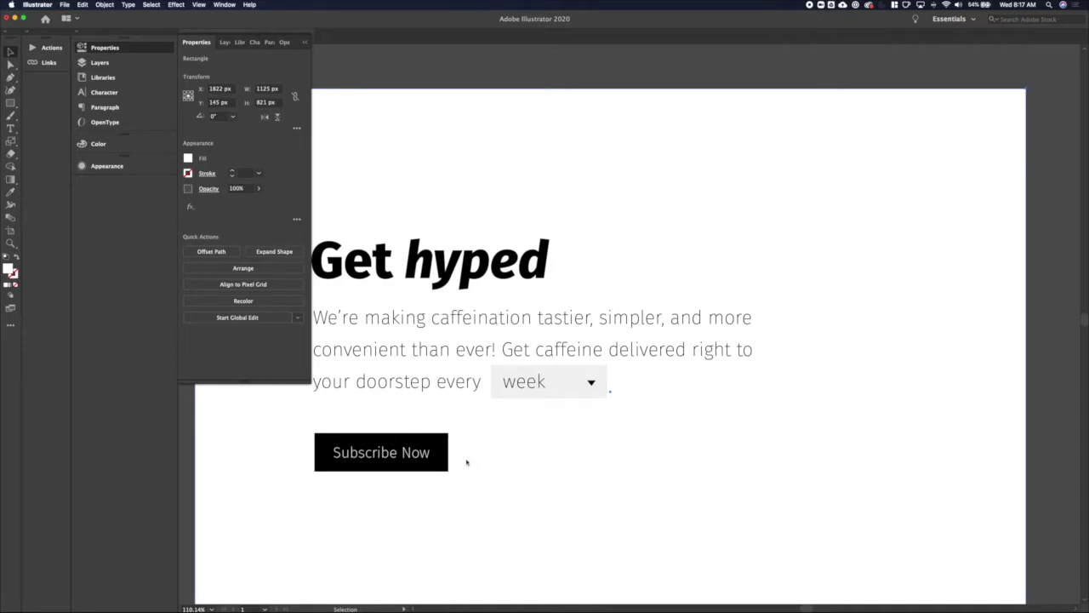
scroll(466, 463, down, 4)
scroll(466, 462, left, 3)
click(474, 187)
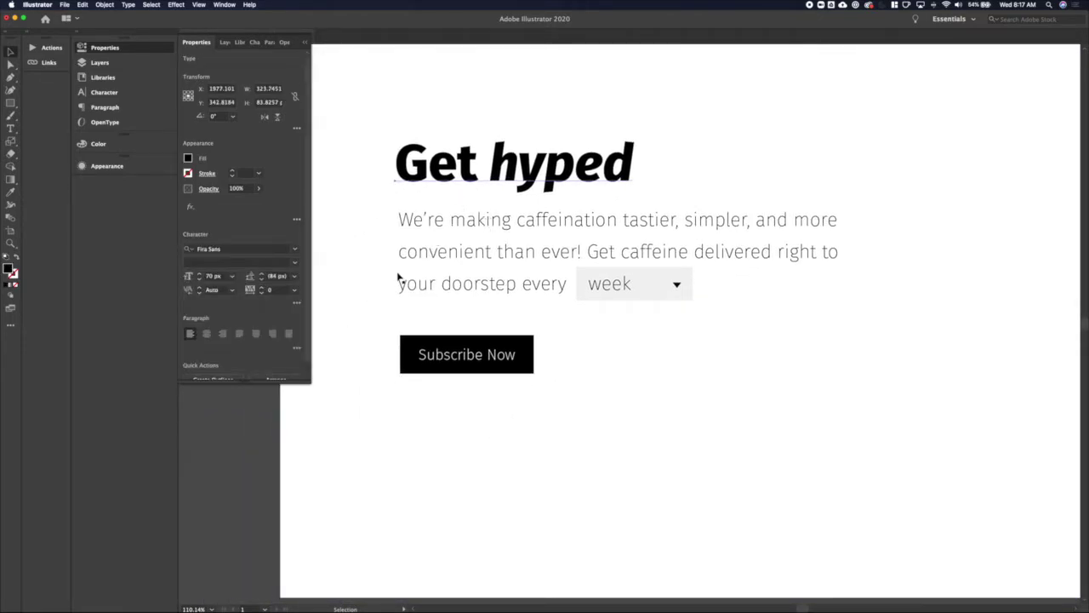
click(373, 317)
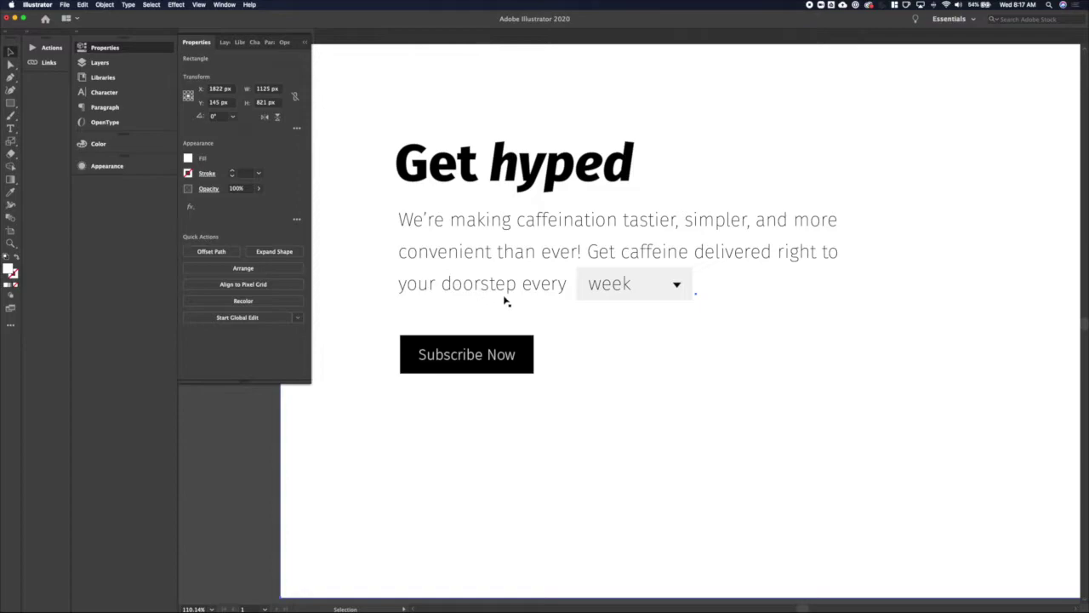
Reword the tagline's "Get caffeine" to "Subscribe and get caffeine"
double_click(603, 249)
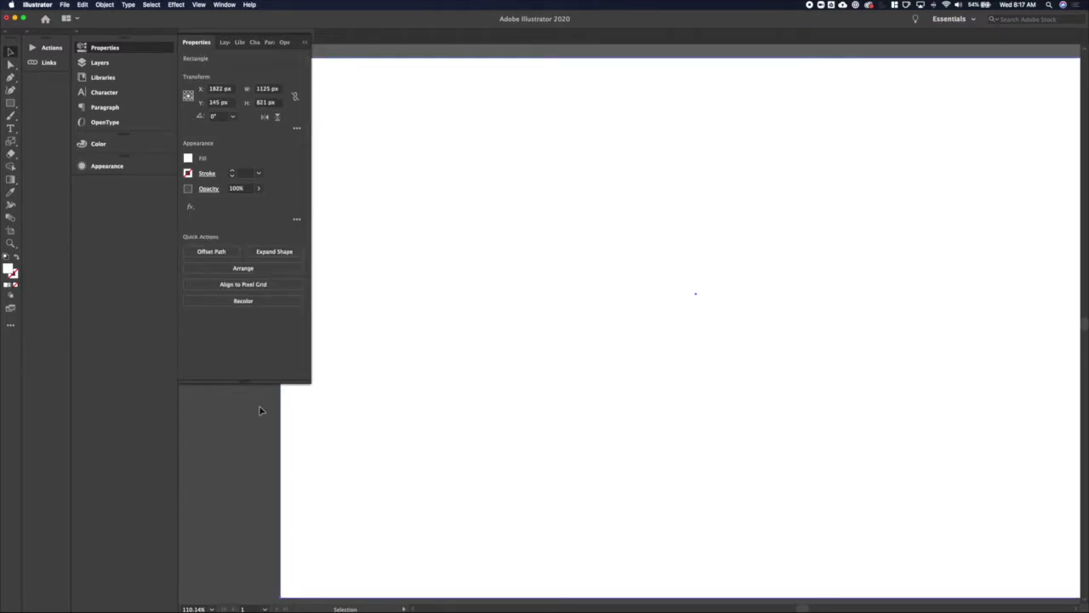
key(Delete)
double_click(596, 256)
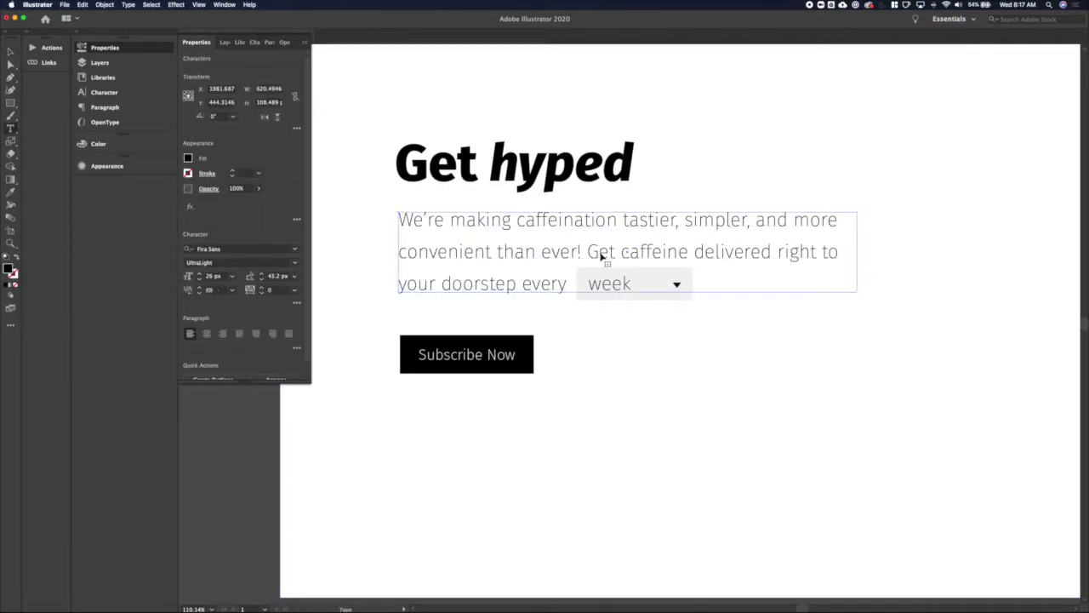
key(BackSpace)
text(Subscribe )
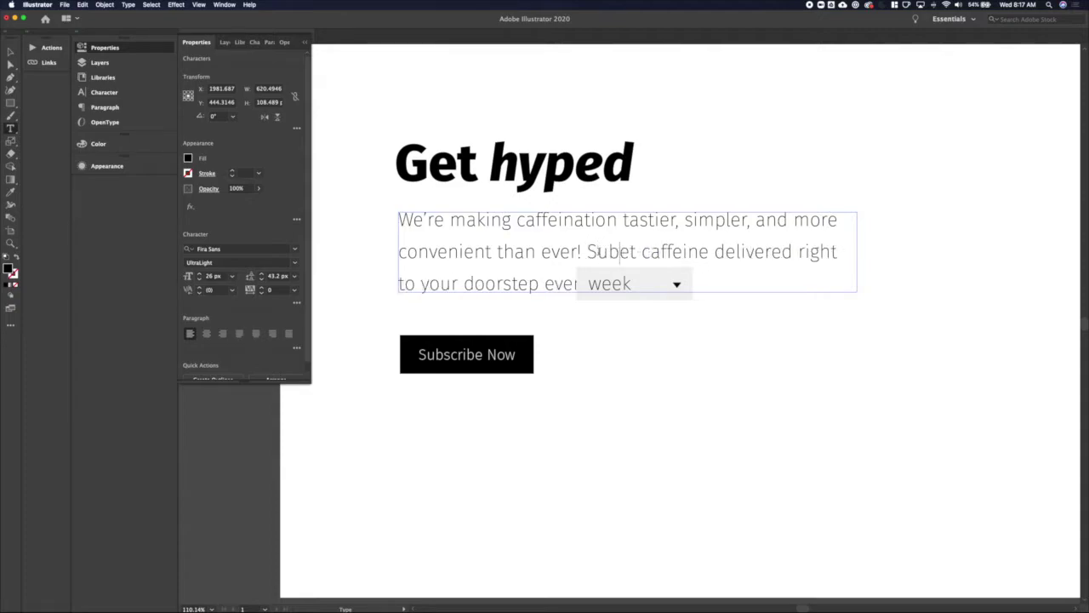
text(and )
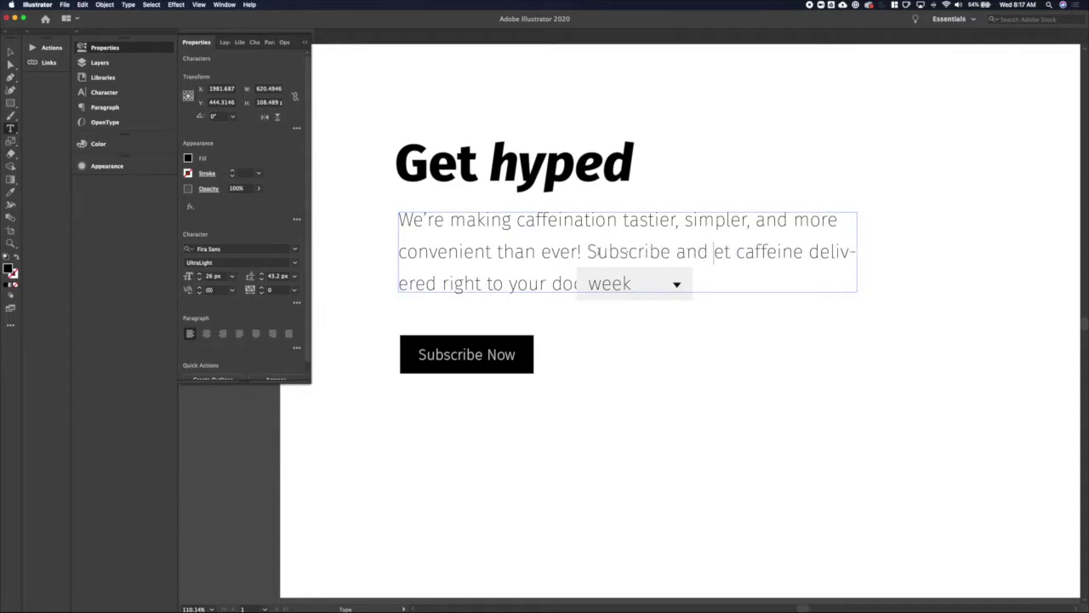
text(g)
Turn off hyphenation for the whole tagline paragraph and deselect its text
key(super+a)
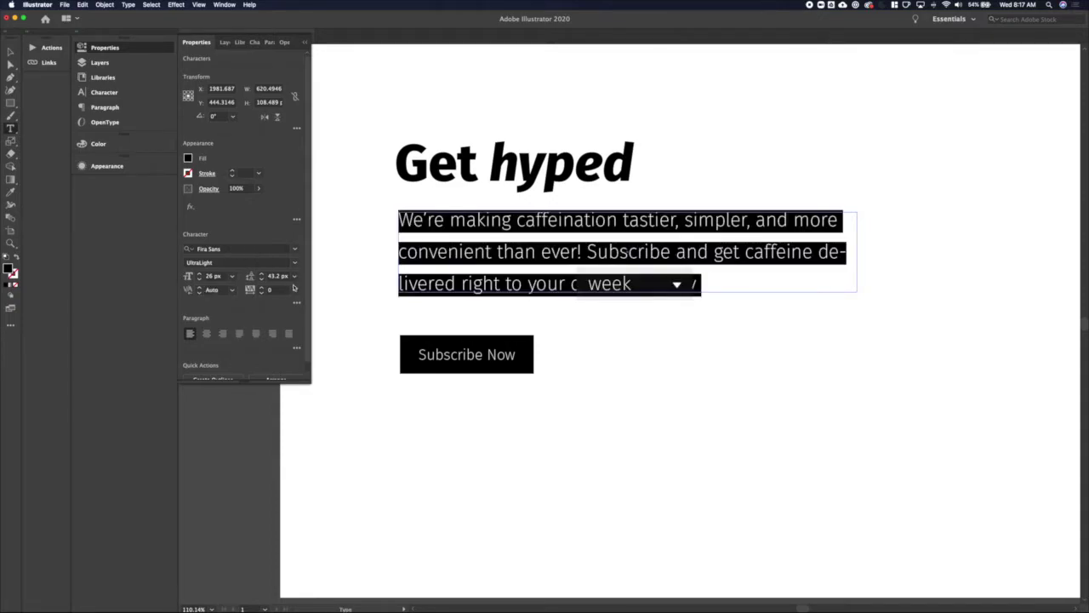
click(296, 302)
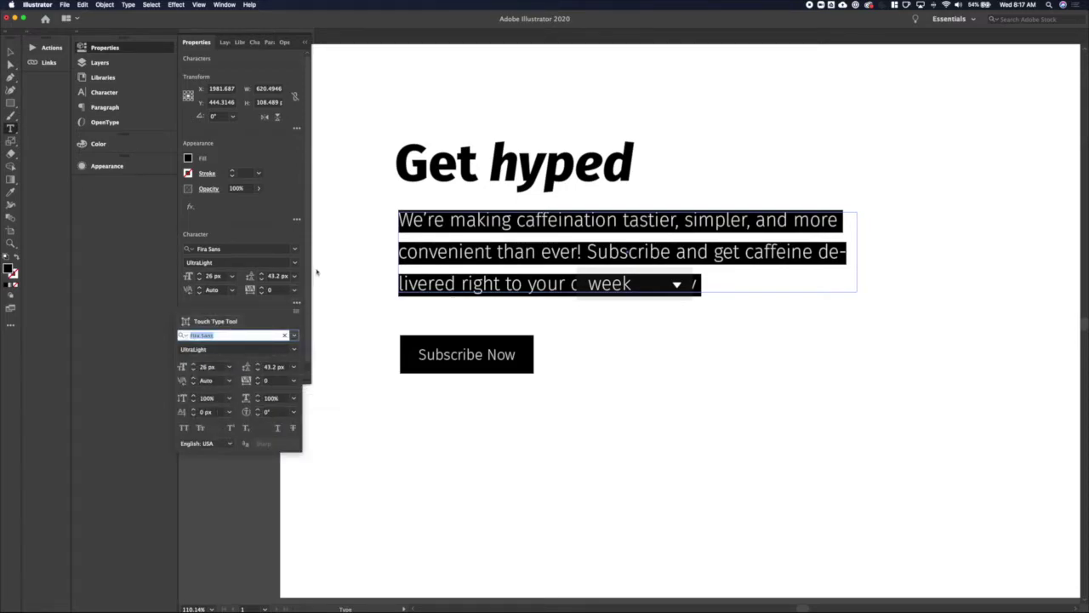
click(296, 302)
click(297, 346)
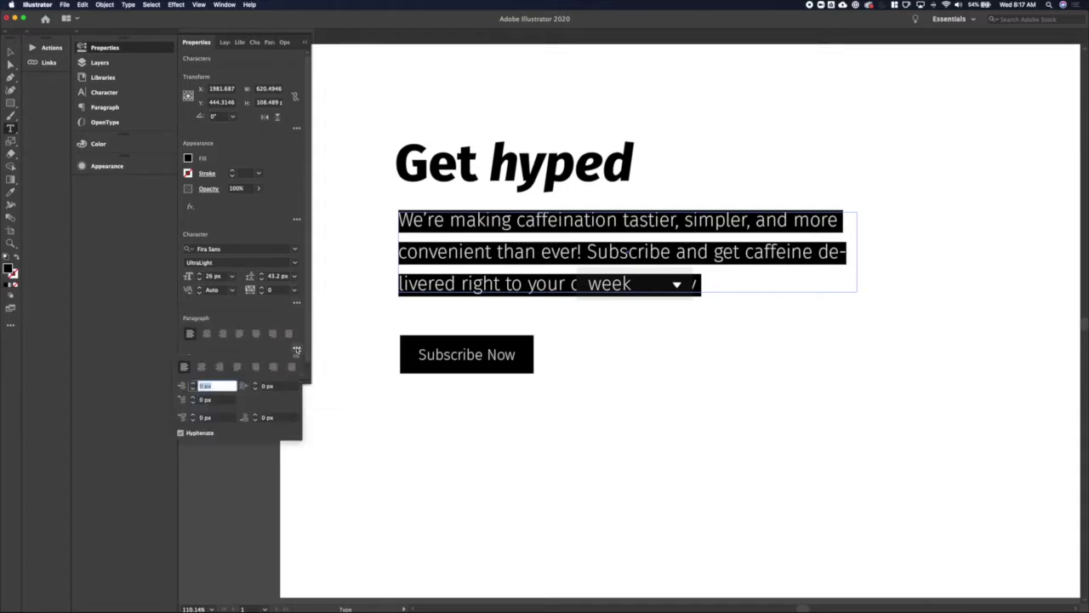
click(190, 437)
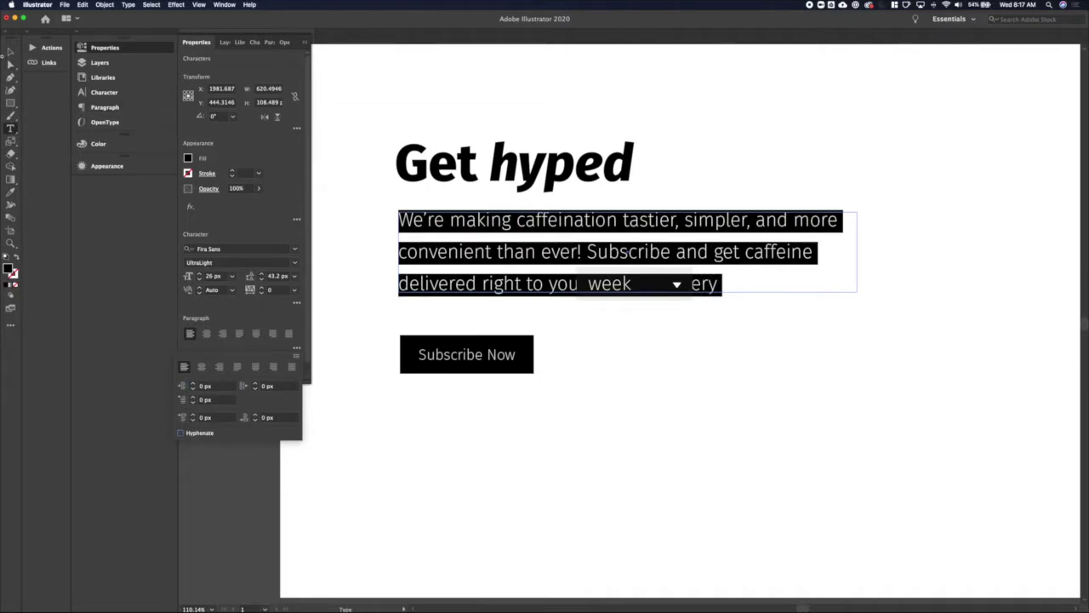
click(11, 52)
super+click(629, 328)
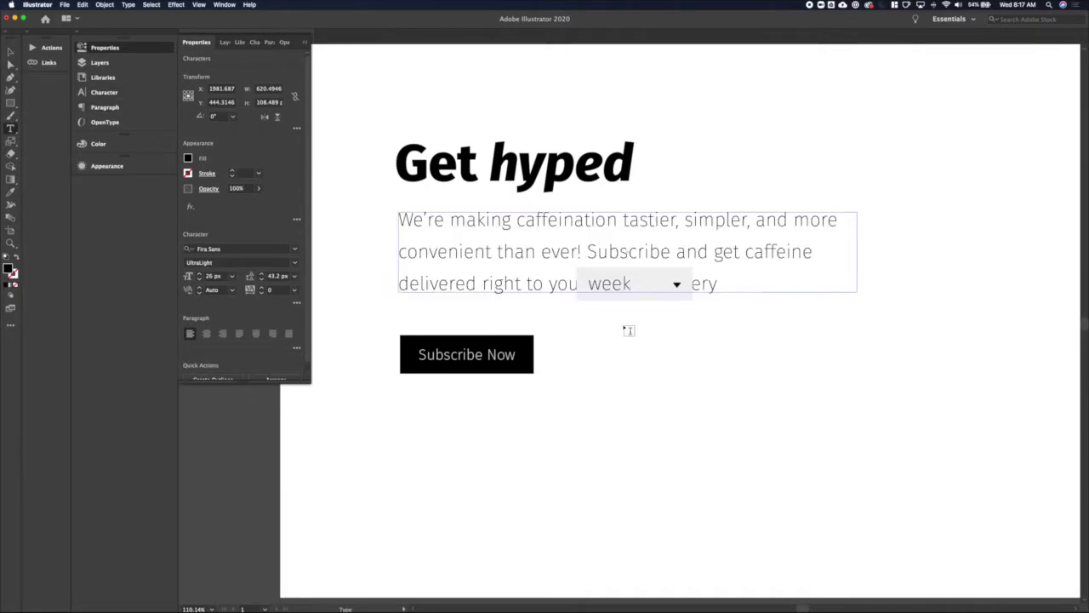
Group the "week" text, triangle and gray box and move the group to follow "every" in the reflowed tagline
key(v)
click(618, 287)
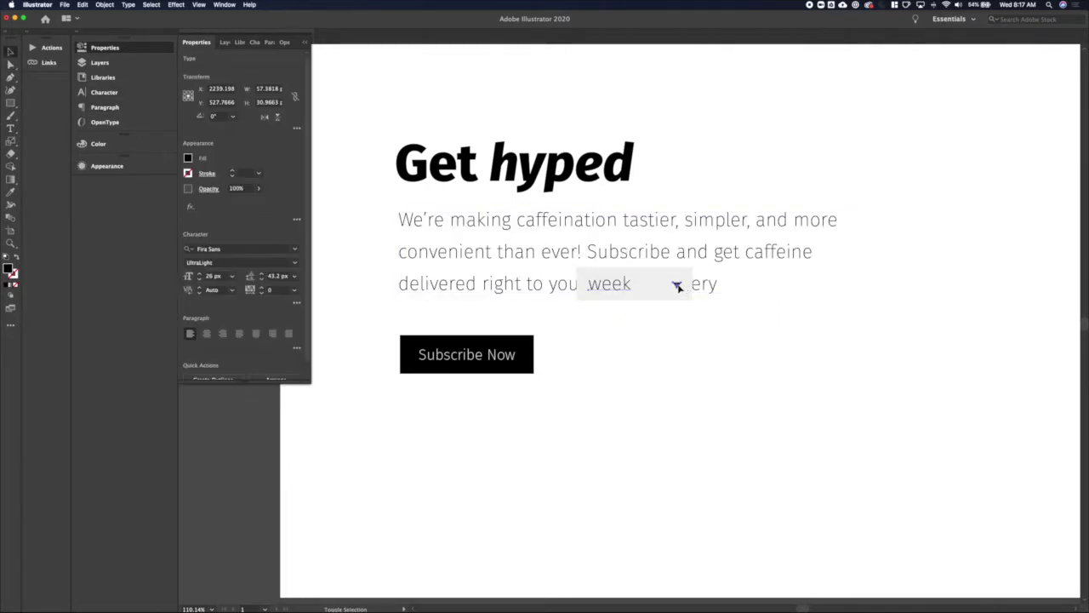
click(672, 284)
drag(671, 285, 803, 280)
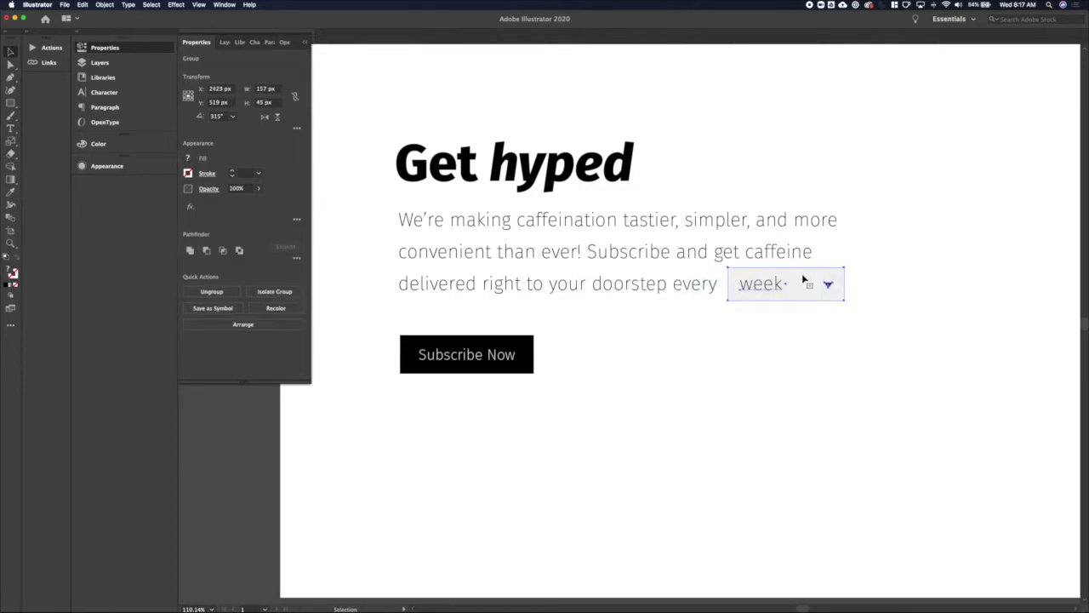
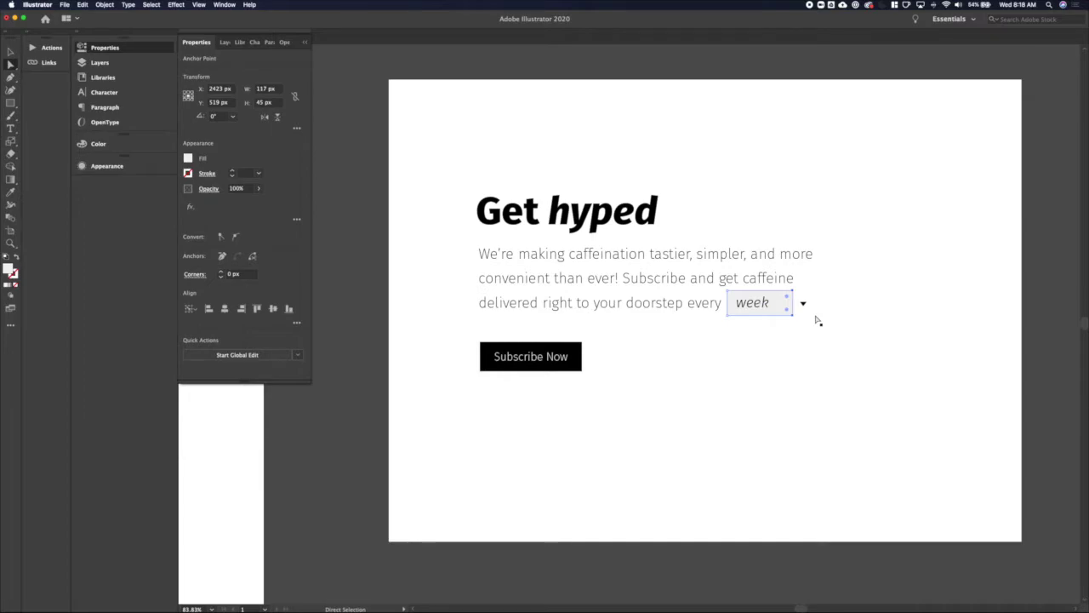
Widen the gray box slightly at its far edge and move the triangle back inside it, beside "week"
key(shift+Right)
click(802, 306)
scroll(820, 316, up, 5)
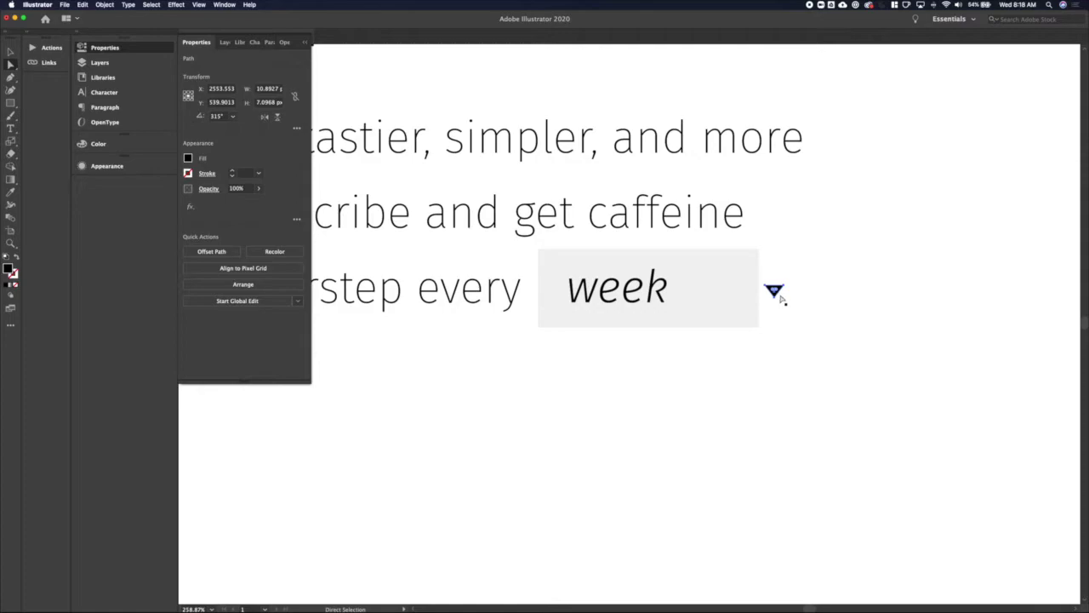
key(shift+Left)
key(shift+Left)
key(v)
click(779, 307)
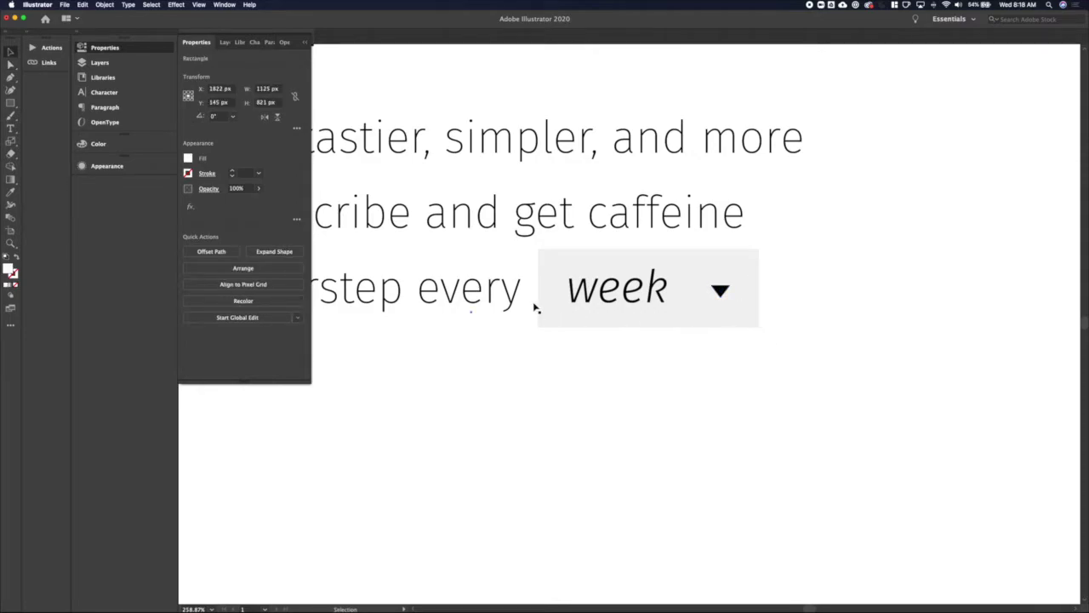
Extend the tagline's last line past the week dropdown and end it with a period just beyond the gray box
scroll(503, 305, down, 4)
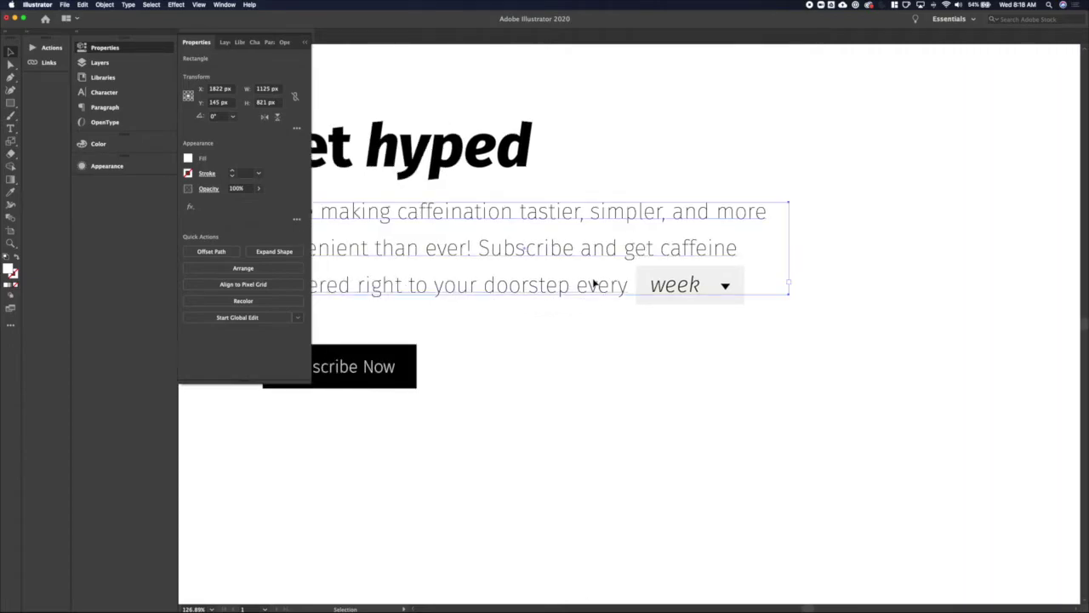
double_click(593, 284)
click(626, 284)
key(Right)
key(Right)
key(Right)
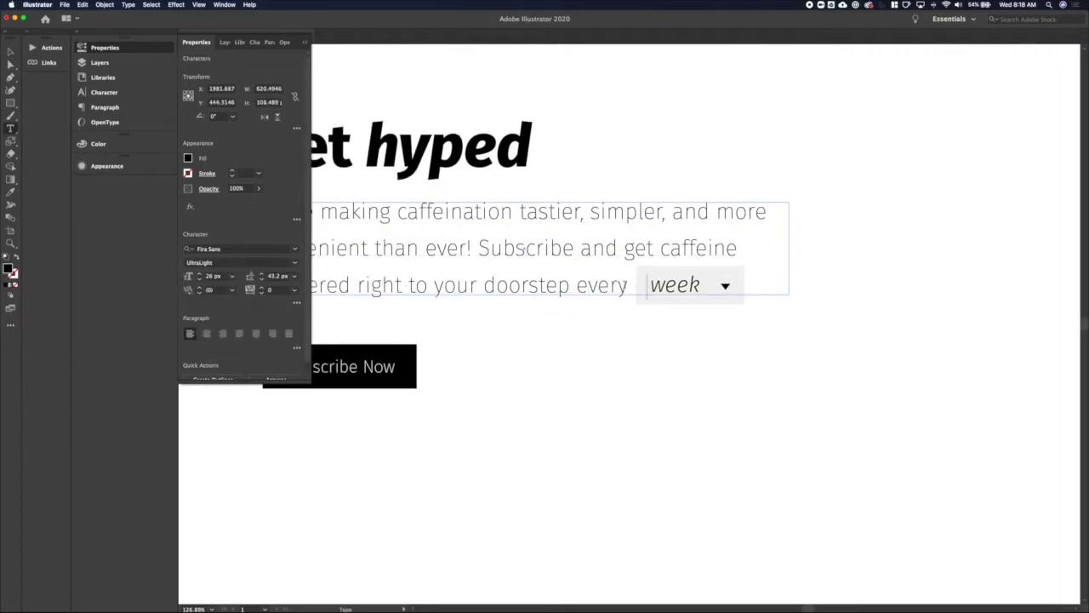
key(Right)
key(Right)
key(Right)
key(Right)
text(.)
key(Left)
click(10, 52)
Shrink the gray box behind "week" to an underline about 4 px high by lowering its upper edge
click(689, 302)
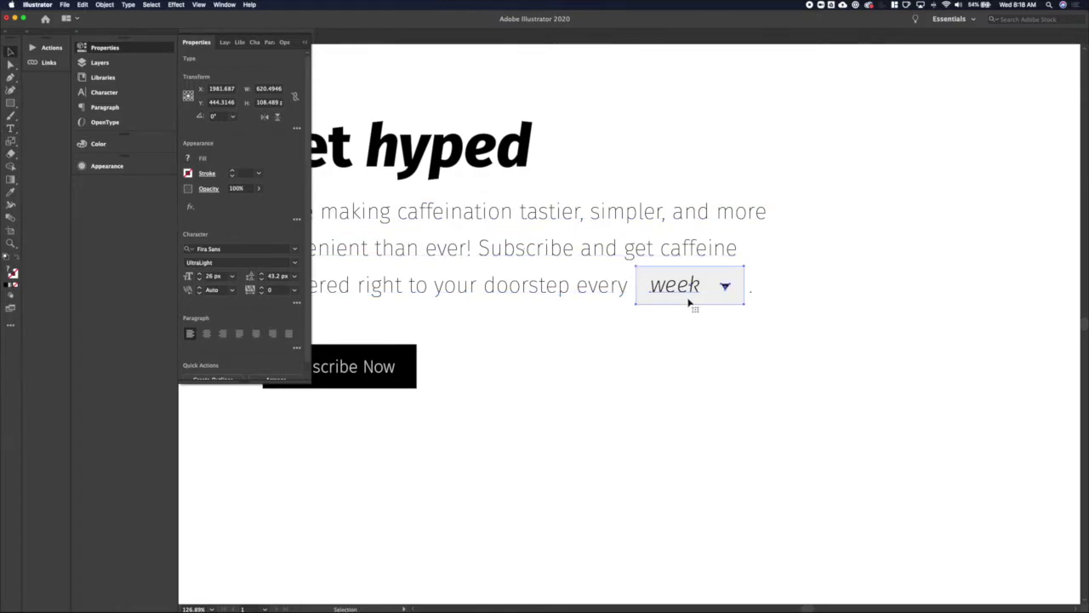
key(a)
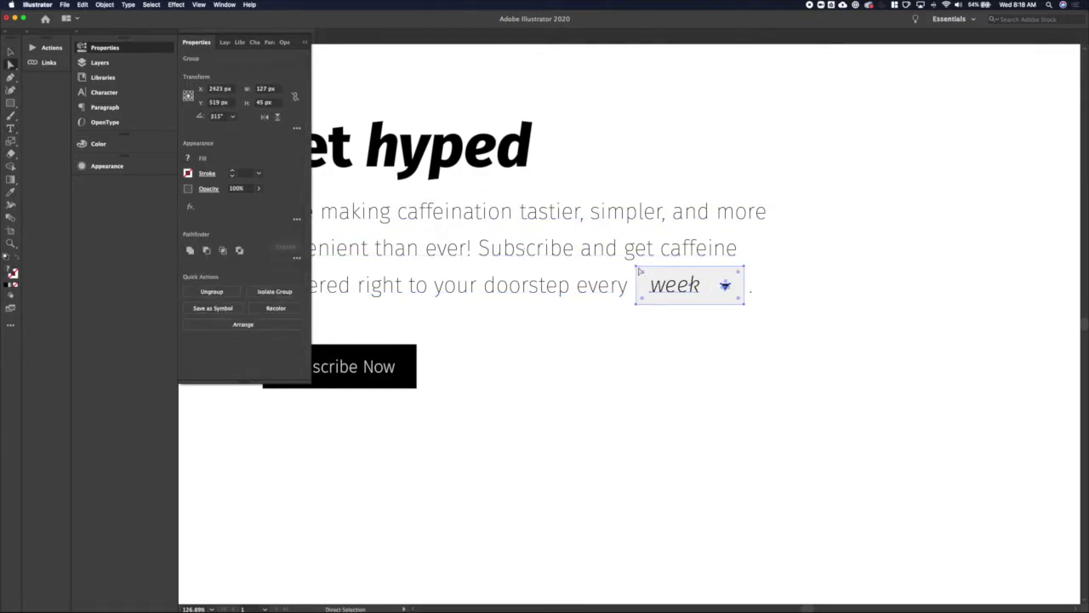
click(639, 269)
click(651, 295)
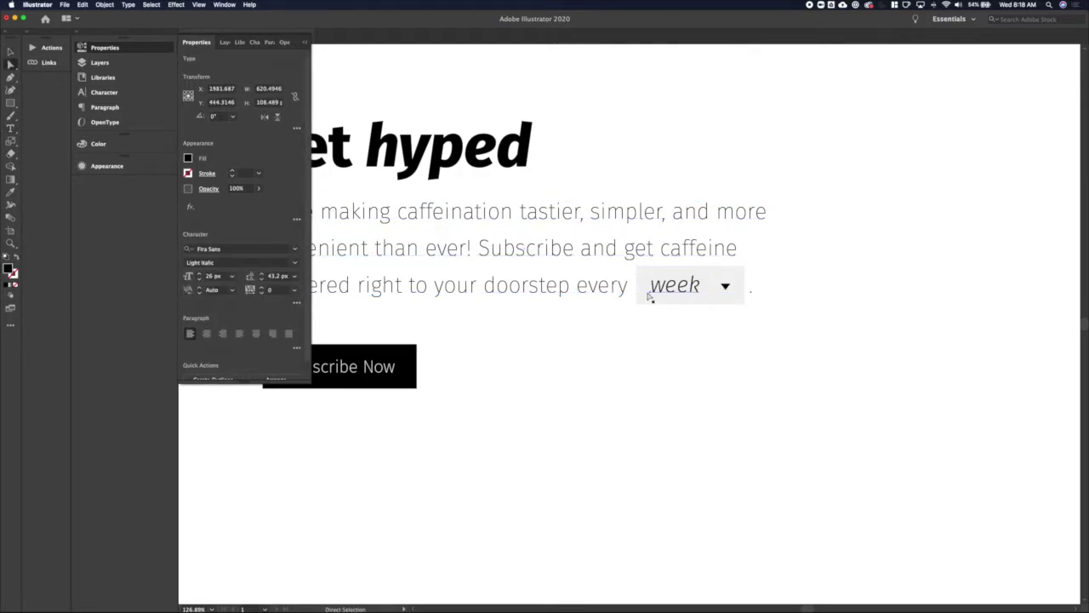
click(722, 303)
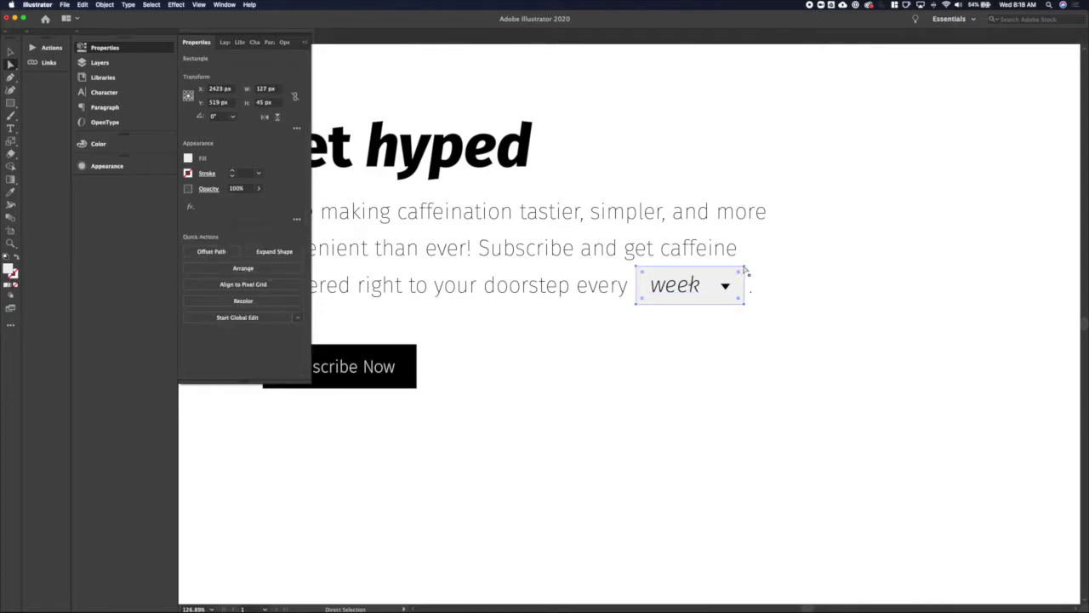
click(744, 270)
drag(636, 288, 636, 305)
click(647, 340)
click(647, 341)
key(super+0)
Shift the dropdown triangle and the far end of the gray underline 20 px closer to "week"
click(671, 313)
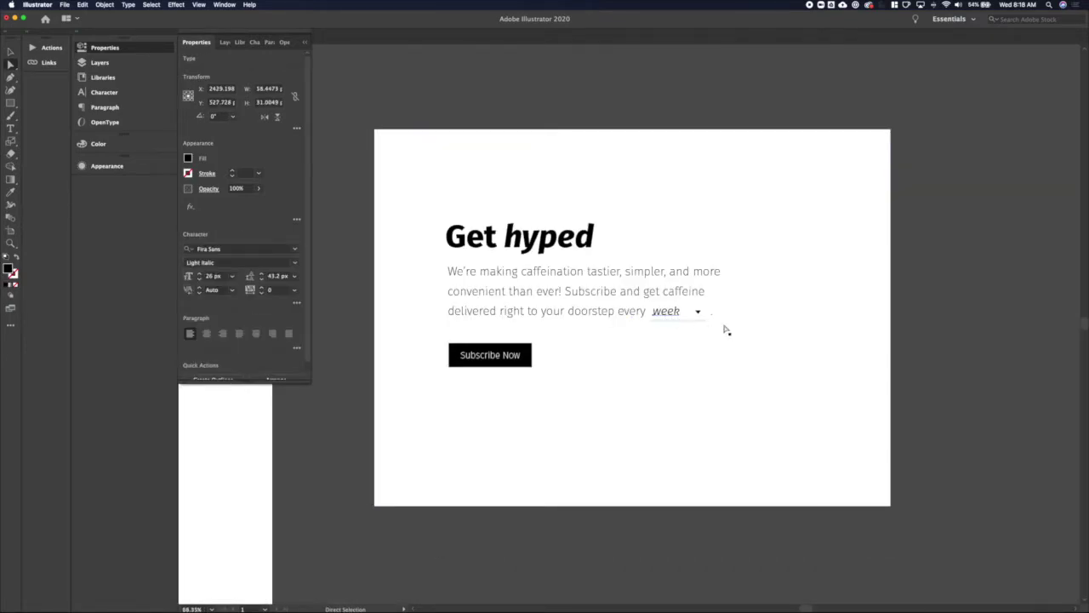
scroll(711, 324, up, 5)
click(710, 323)
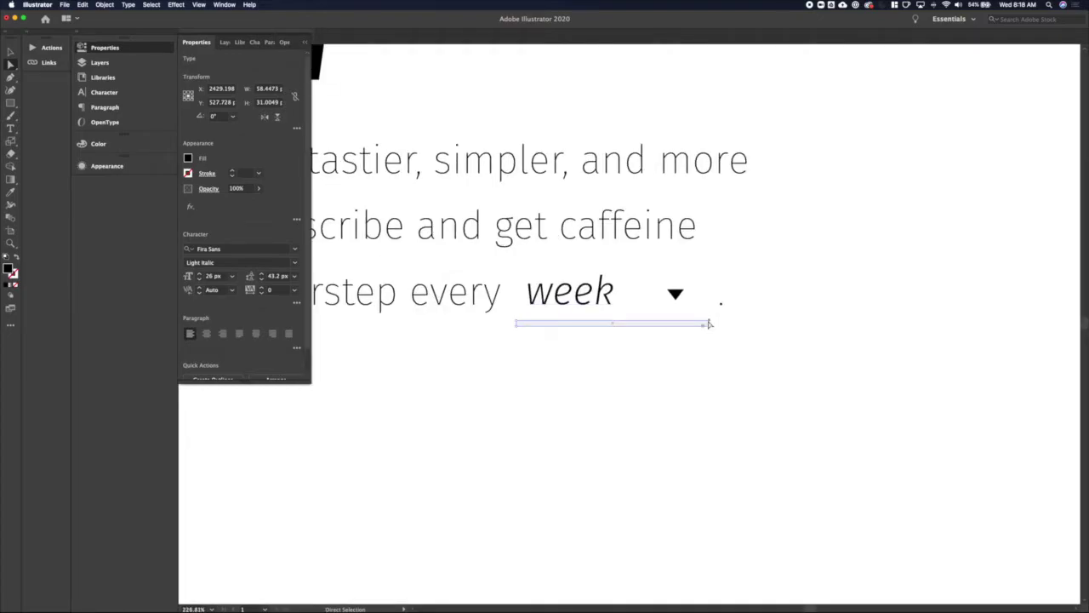
shift+click(710, 326)
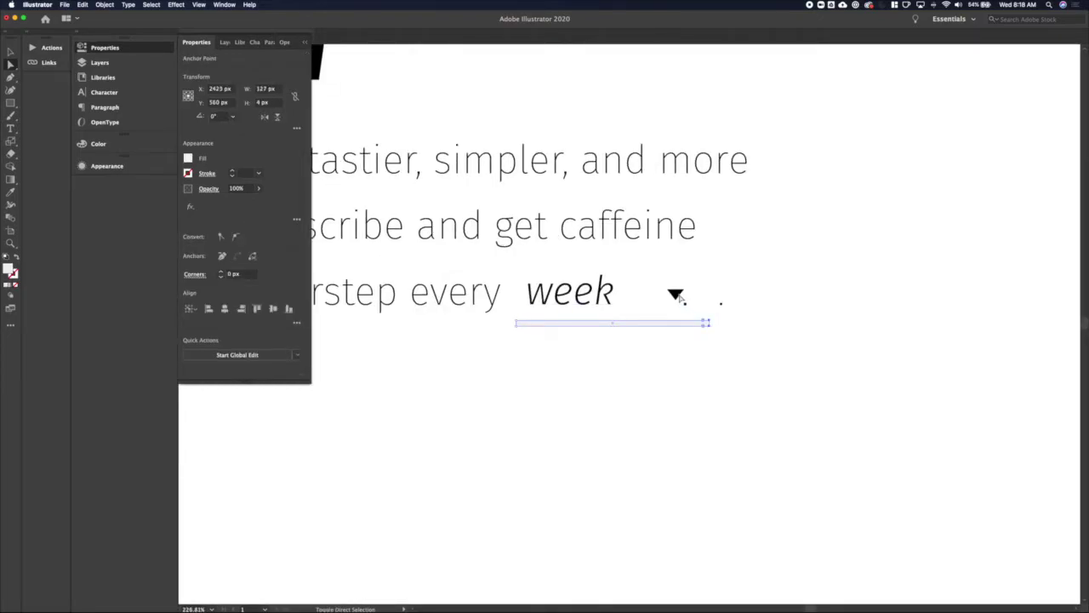
shift+click(676, 295)
key(shift+Left)
key(shift+Left)
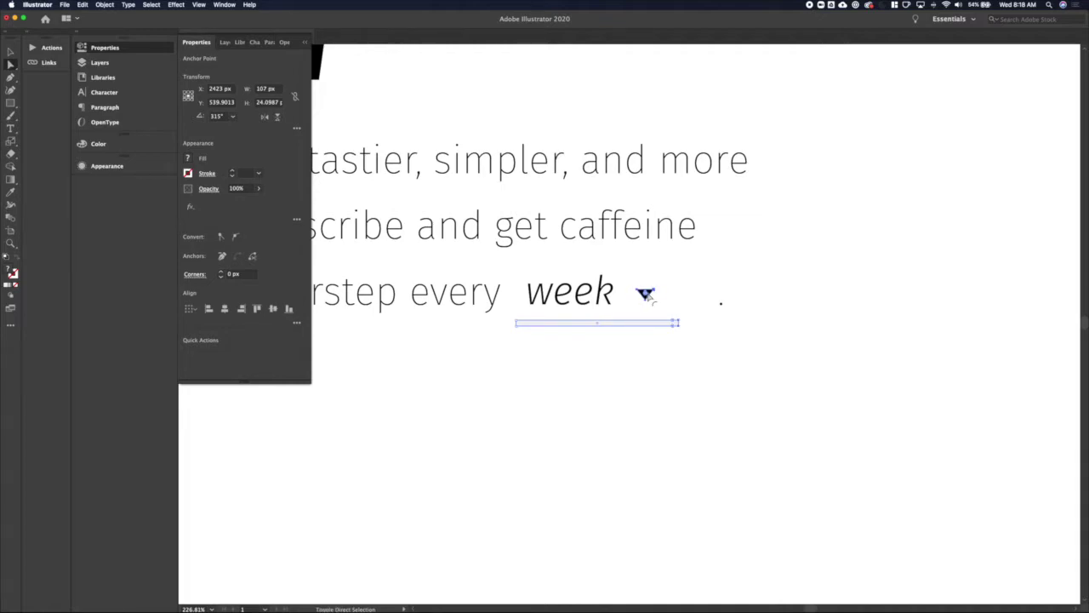
Shorten the gray underline beneath "week" to 96 px by pulling in its far end
click(679, 323)
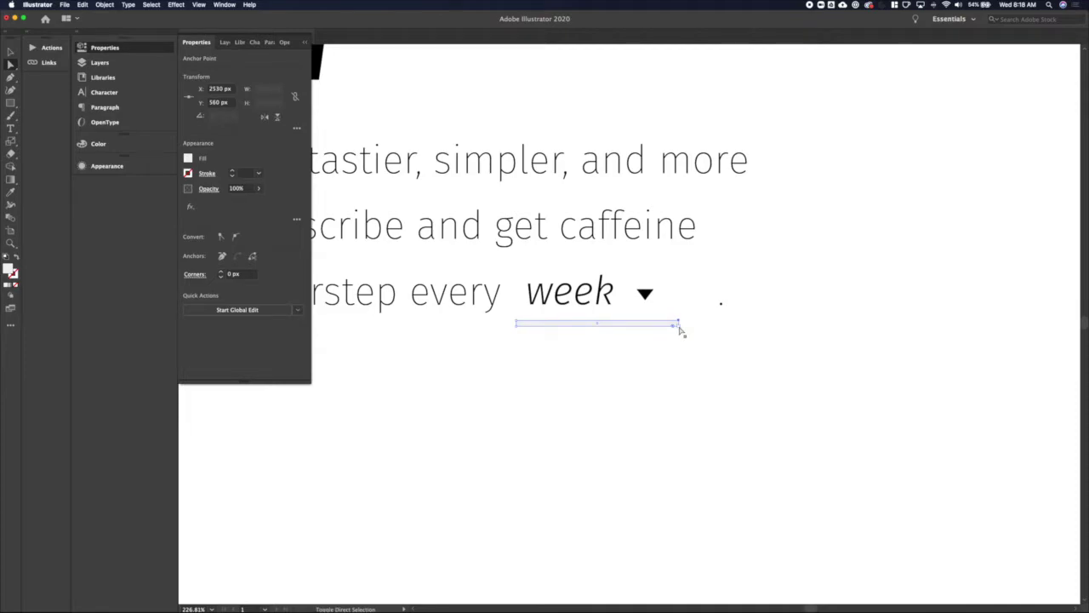
shift+click(679, 328)
key(Left)
key(Left)
key(Left)
key(Left)
key(Left)
key(Left)
key(Left)
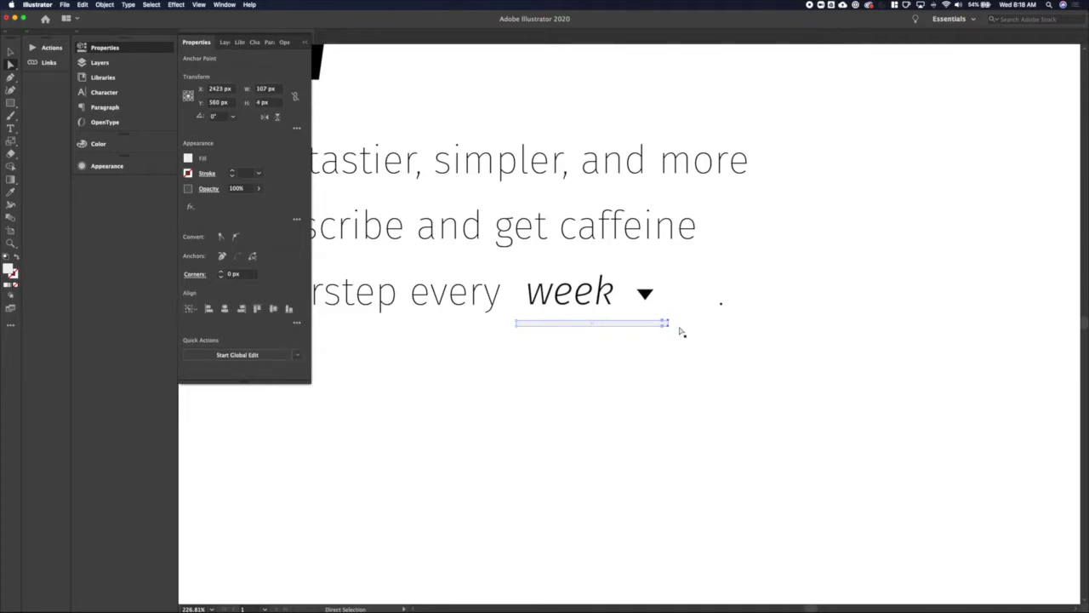
Delete the extra spaces before the tagline's period so that it sits just after the dropdown, and deselect everything
double_click(491, 292)
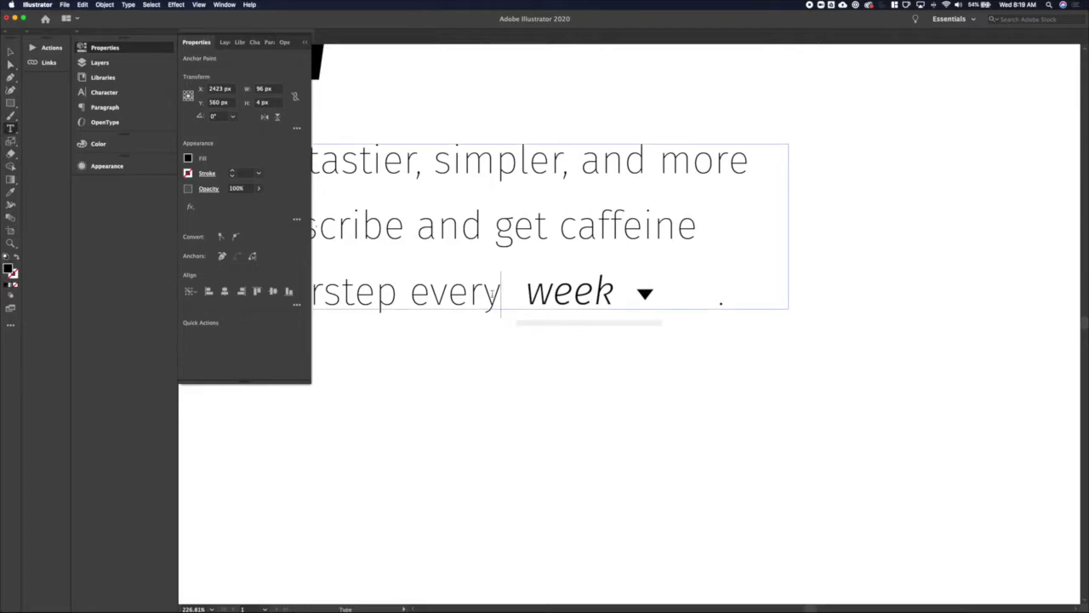
key(Down)
key(Left)
key(BackSpace)
key(BackSpace)
key(BackSpace)
key(BackSpace)
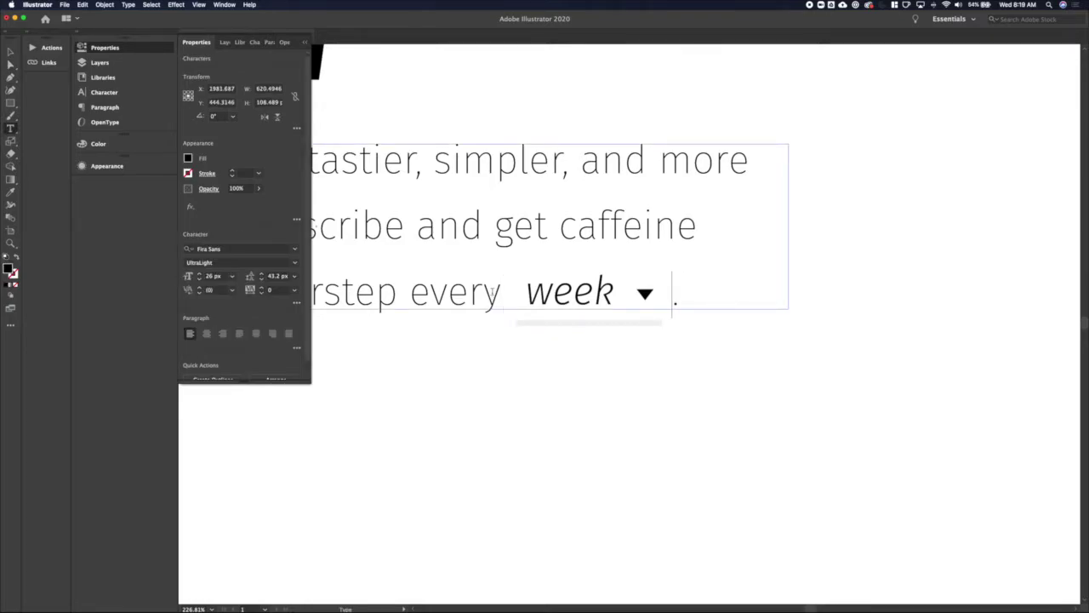
key(Escape)
click(524, 353)
key(super+0)
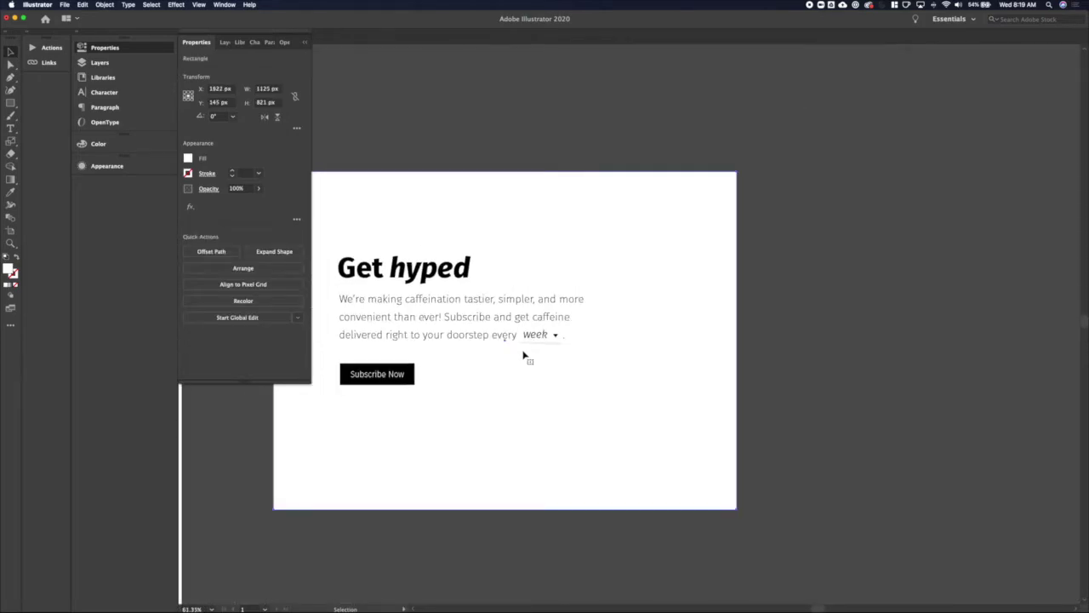
click(363, 346)
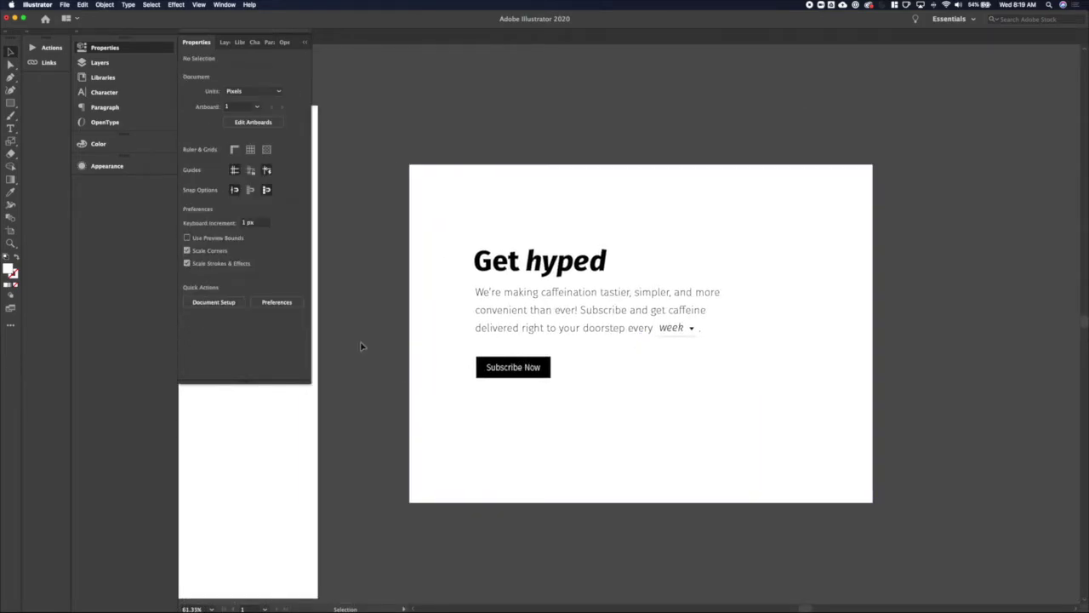
Set the font style of the "Subscribe Now" button label to Italic, keeping its wording
scroll(547, 344, up, 3)
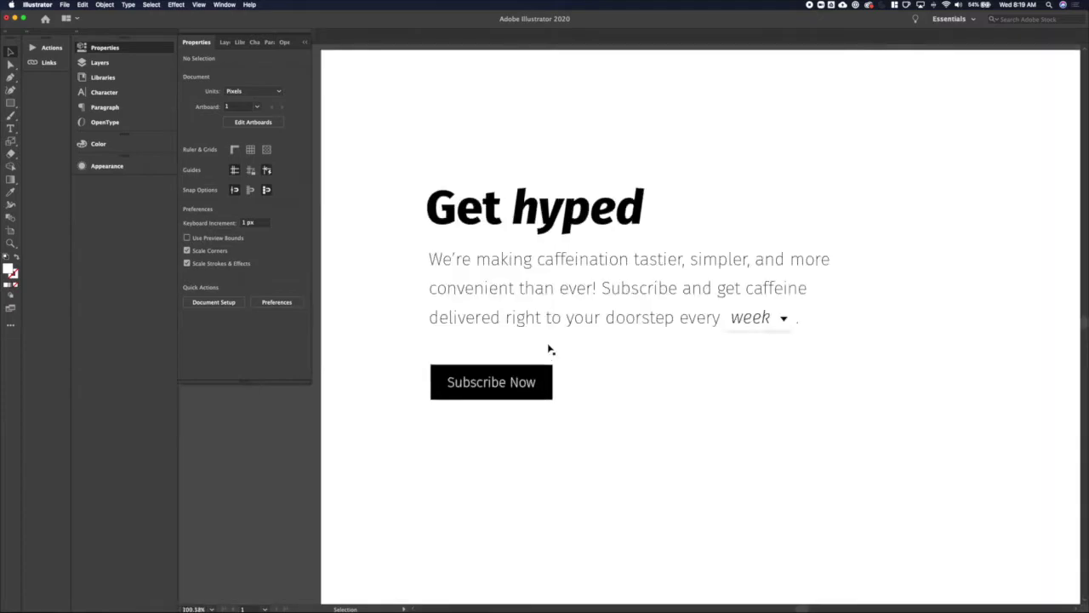
double_click(508, 391)
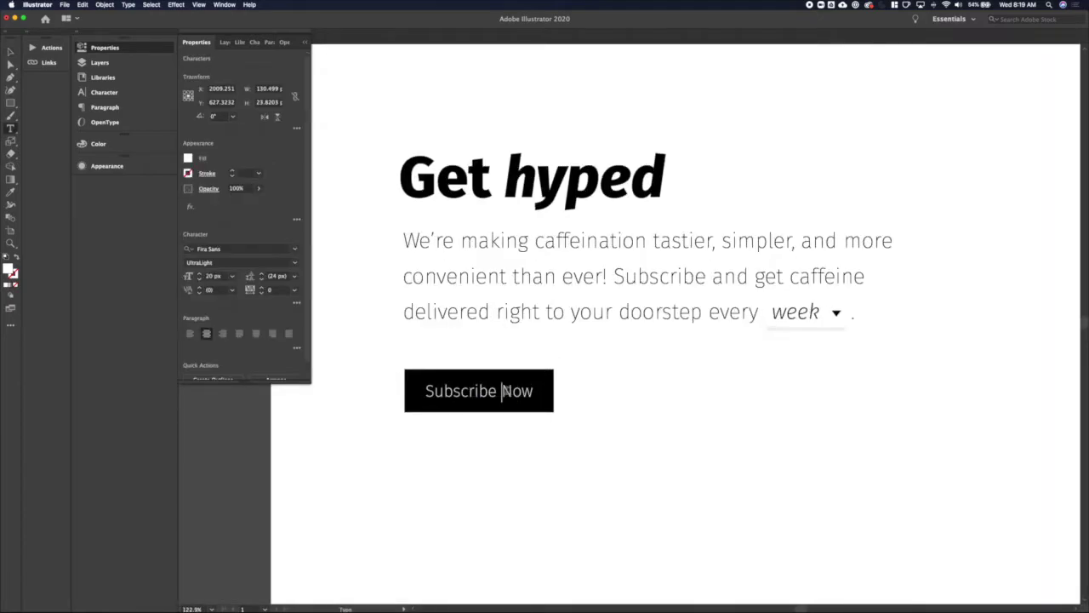
key(super+a)
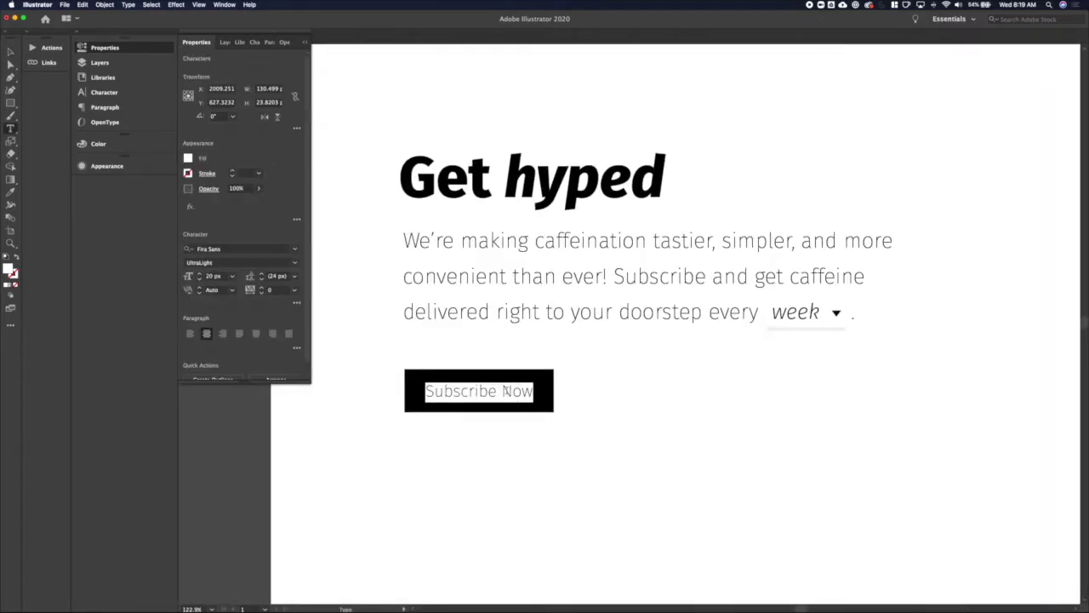
text(Start)
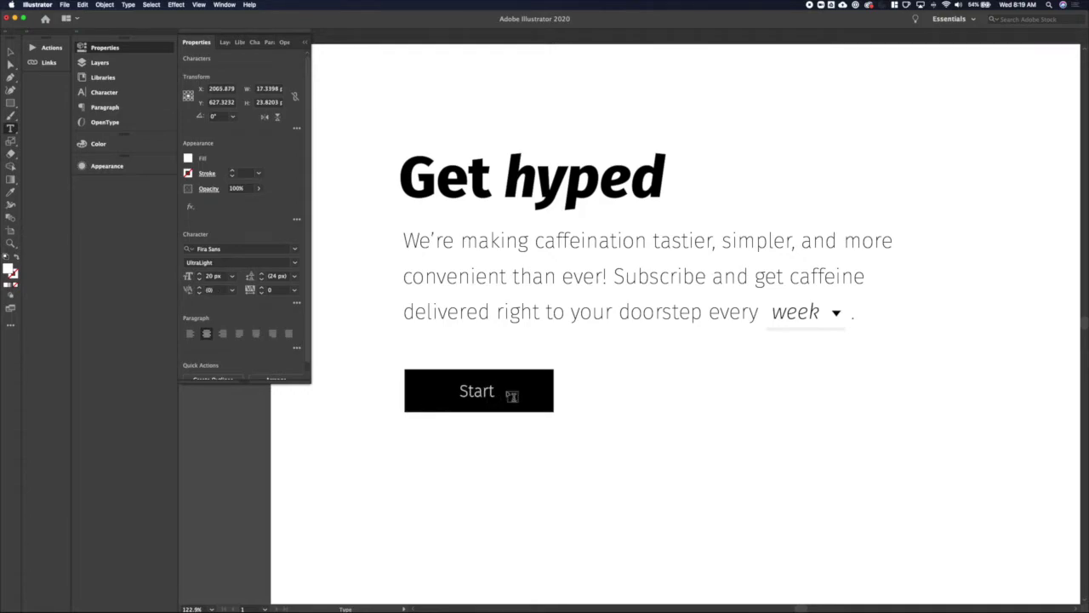
key(super+z)
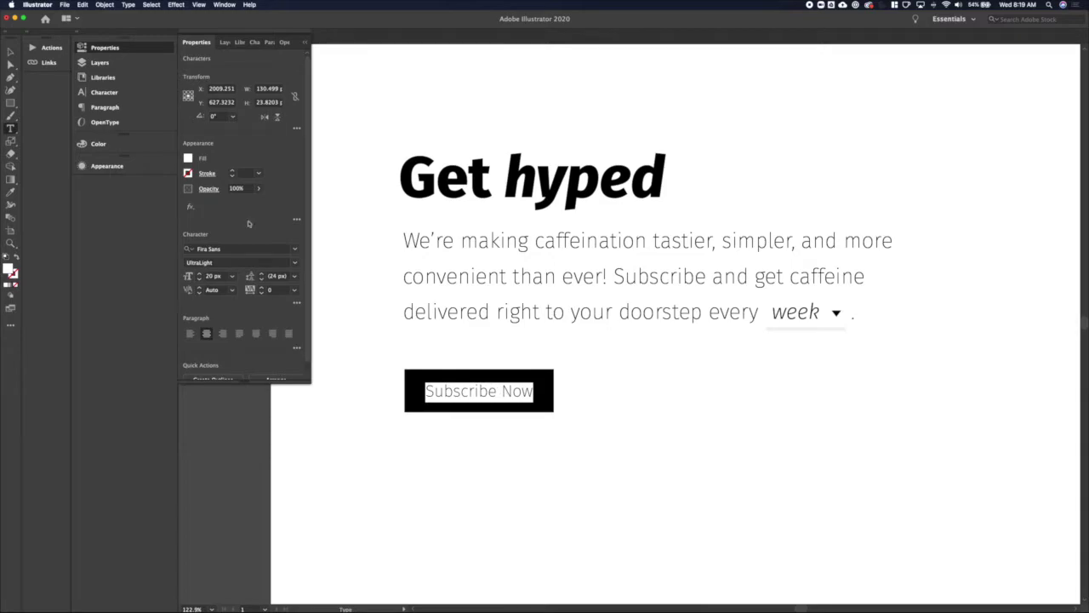
click(282, 263)
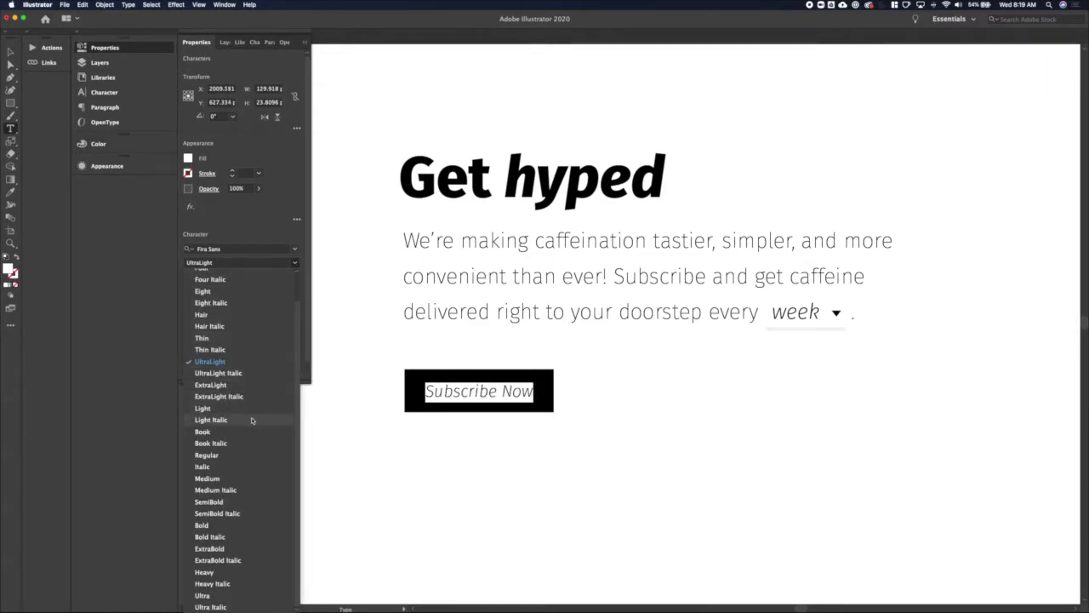
click(242, 467)
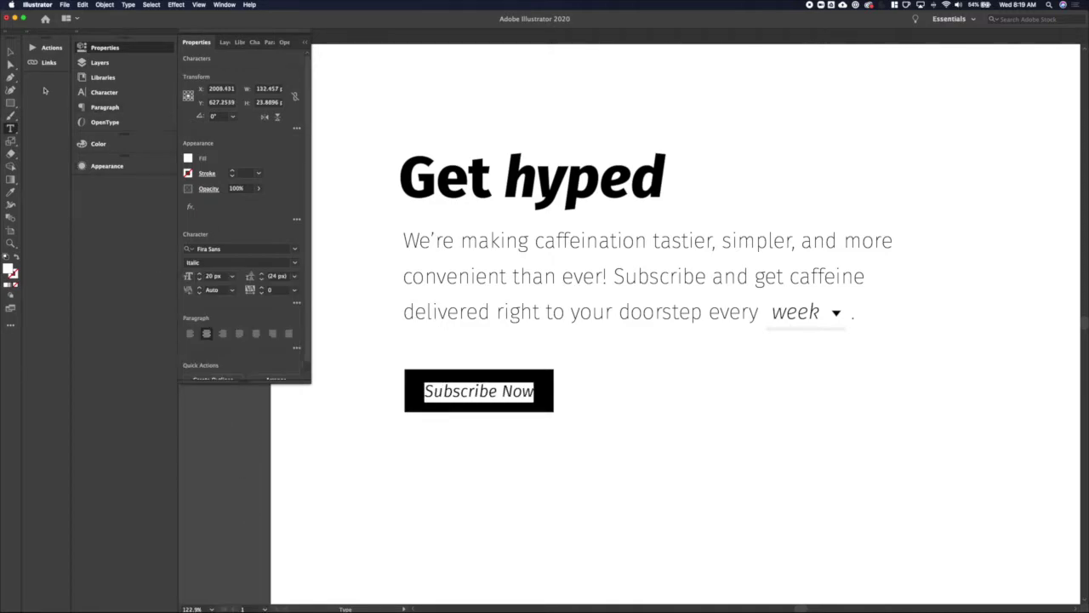
click(10, 52)
Move the Subscribe Now button's rectangle and label together up 10 px, closer to the tagline
click(550, 407)
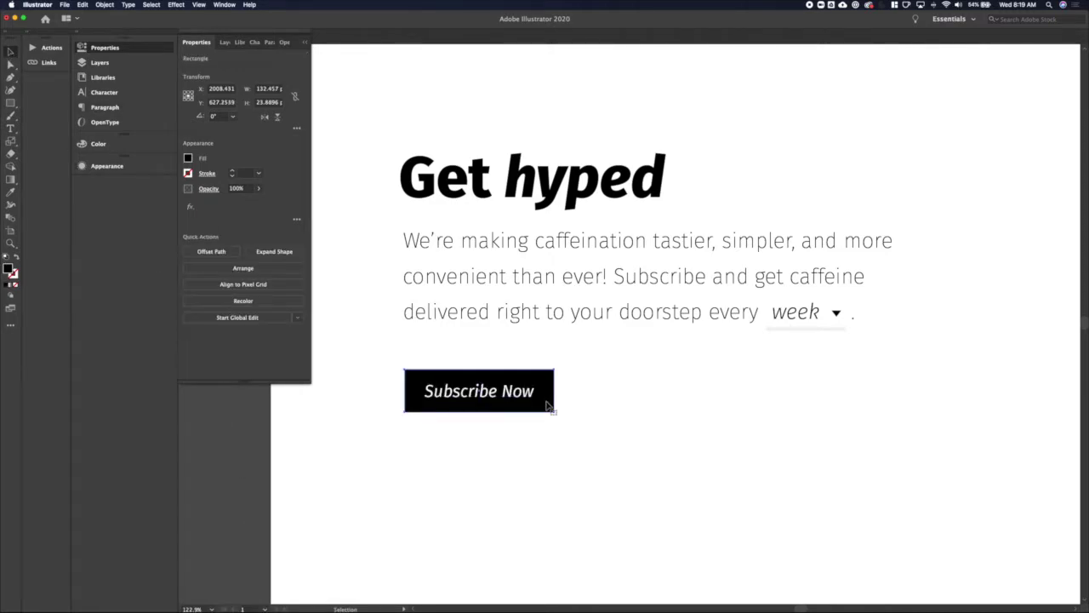
scroll(548, 406, down, 2)
scroll(548, 406, down, 2)
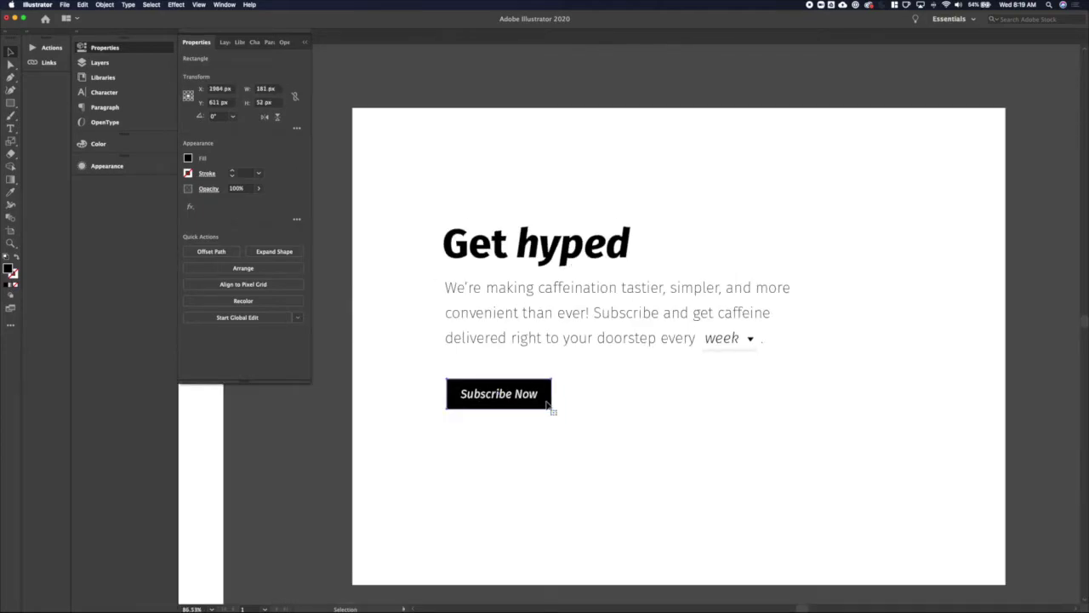
shift+click(534, 400)
key(shift+Up)
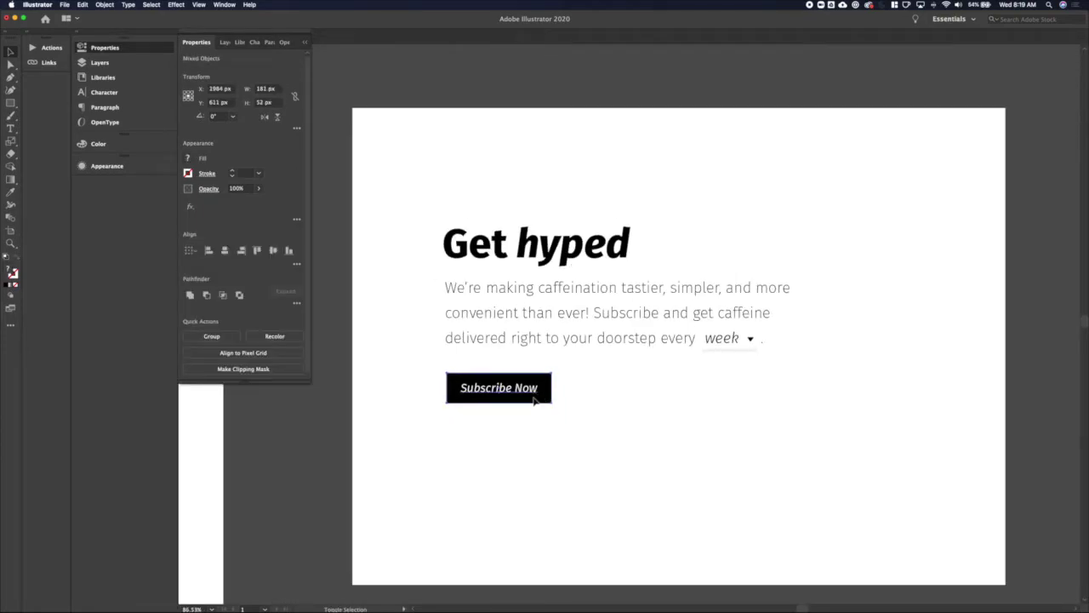
click(340, 436)
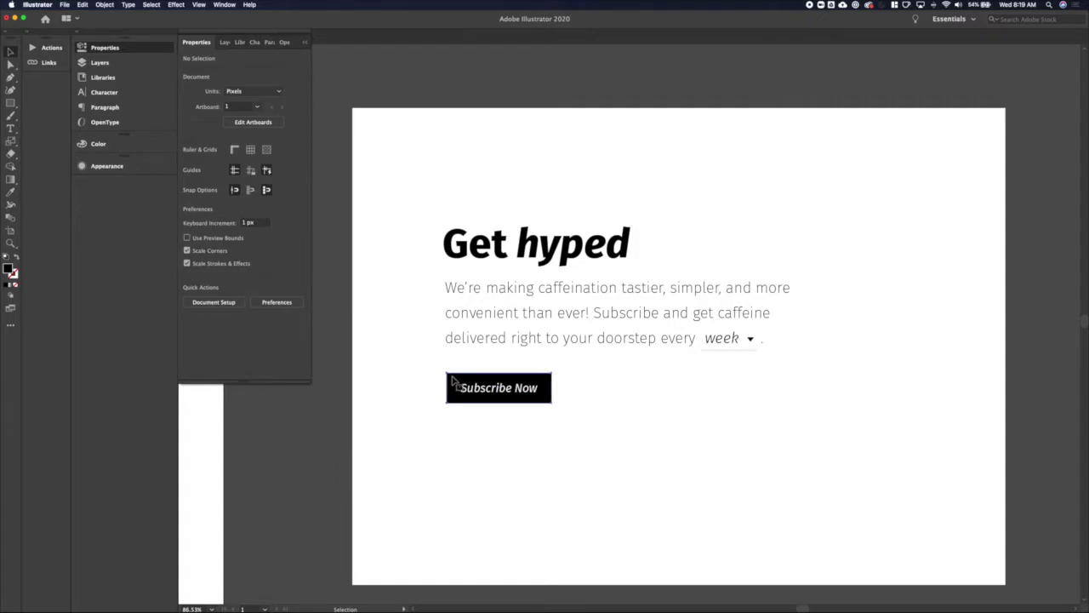
Recolor the Subscribe Now button's rectangle from black to a saturated green, hex 26c11e, and deselect it
click(453, 382)
click(189, 158)
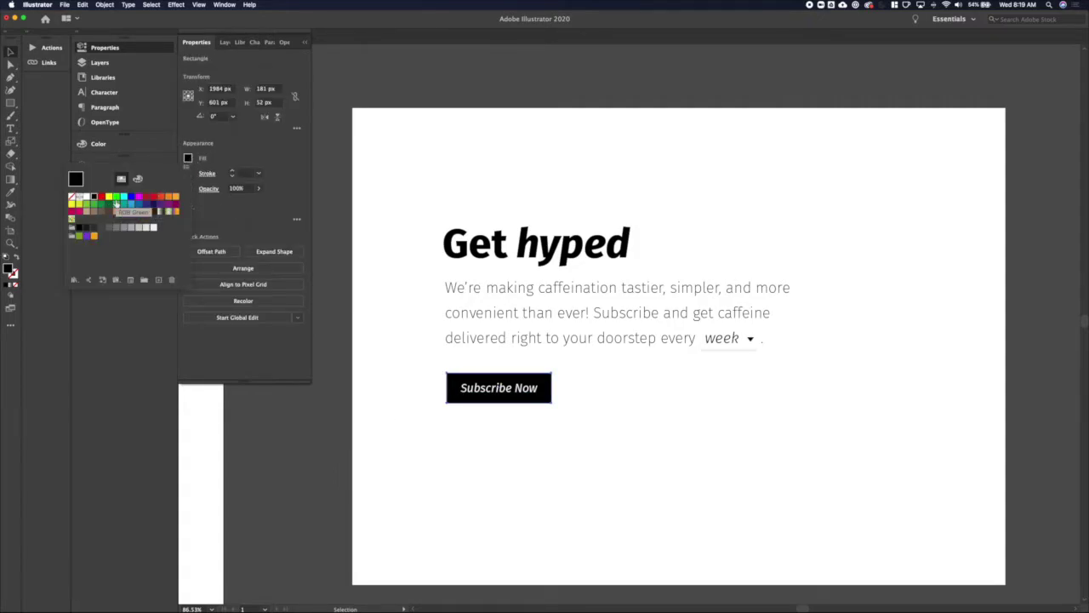
click(89, 207)
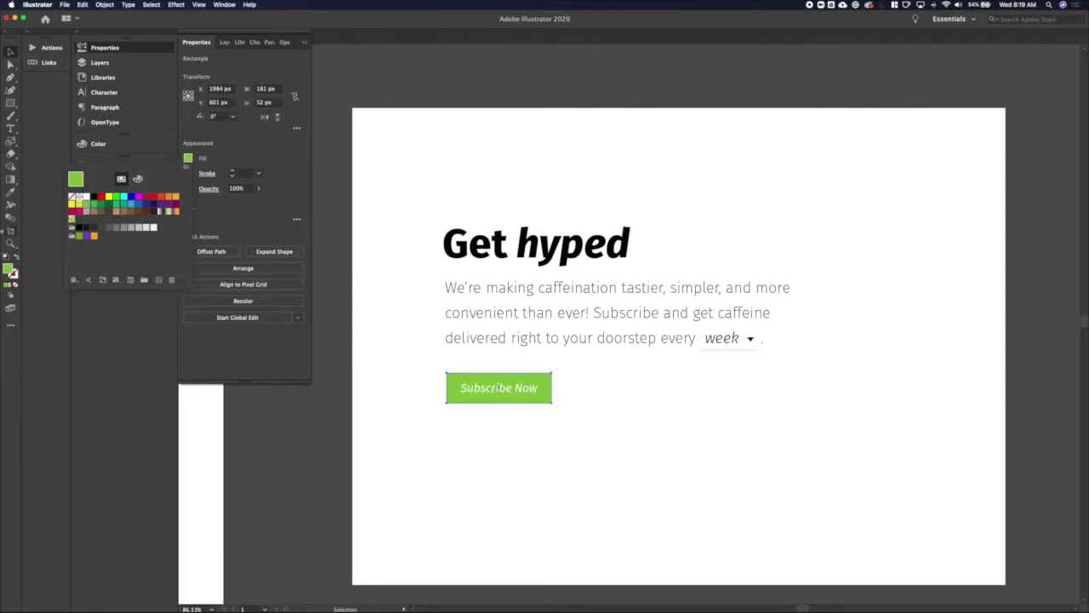
double_click(10, 271)
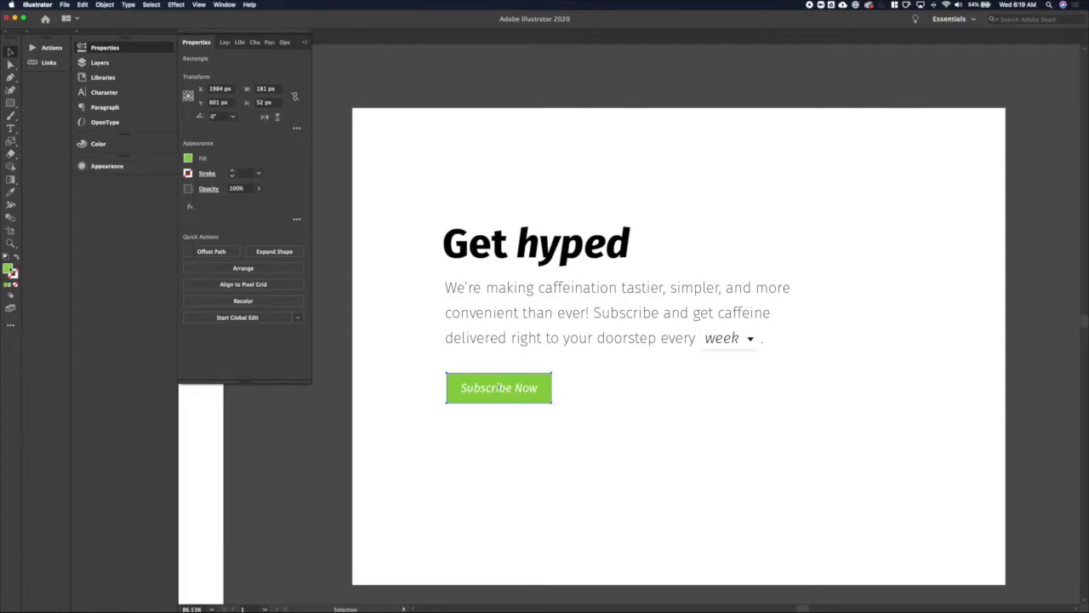
drag(435, 289, 311, 304)
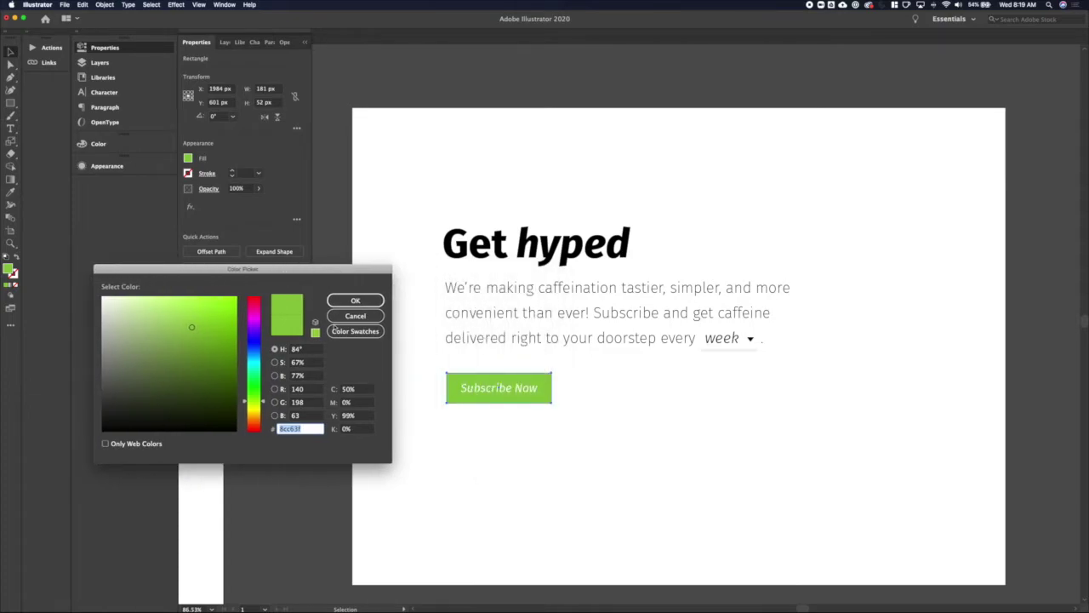
drag(262, 403, 261, 389)
mouse_move(220, 308)
mouse_down()
mouse_move(204, 312)
mouse_move(217, 329)
mouse_up()
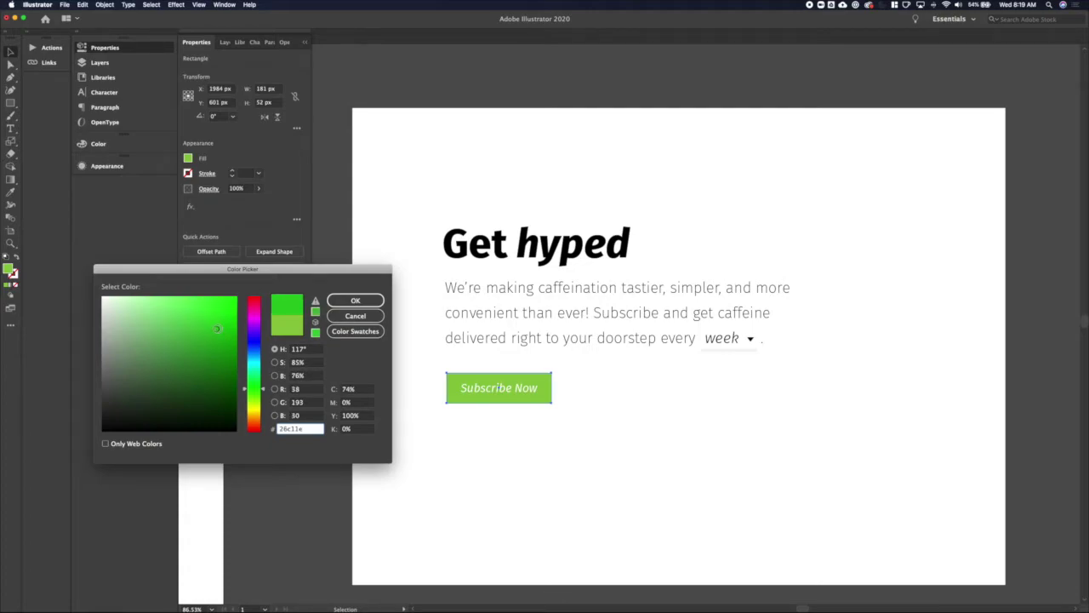
click(355, 301)
click(335, 403)
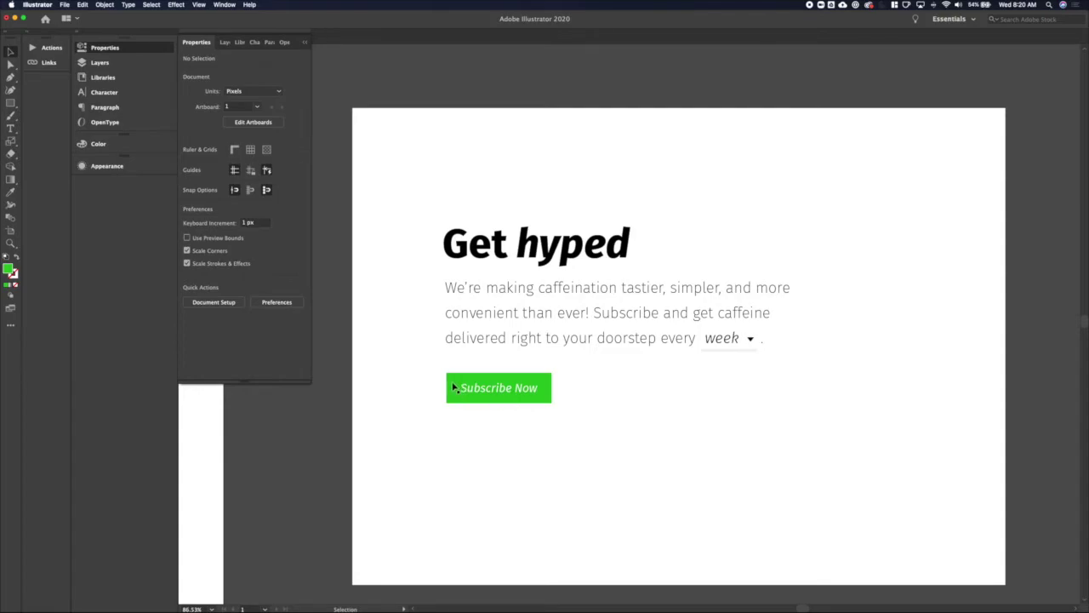
Copy the green button rectangle to the empty area above the artboard and narrow the copy to 61 px wide
drag(454, 388, 452, 73)
scroll(452, 73, up, 2)
key(a)
drag(544, 110, 525, 155)
key(shift+Left)
key(shift+Left)
key(shift+Left)
key(shift+Left)
key(shift+Left)
key(shift+Left)
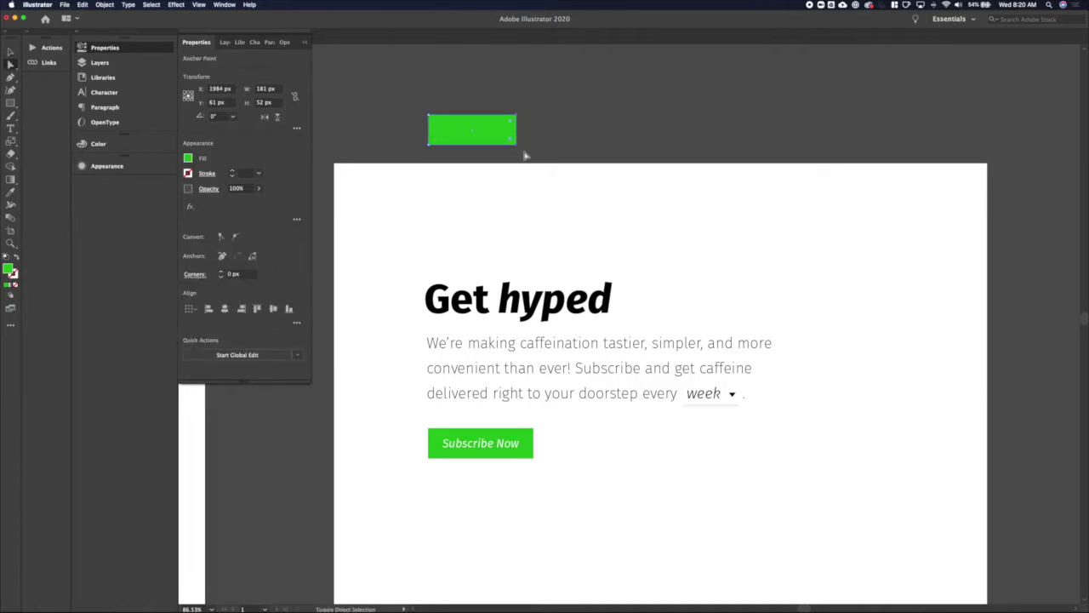
key(shift+Left)
key(shift+Left)
key(shift+Left)
key(shift+Left)
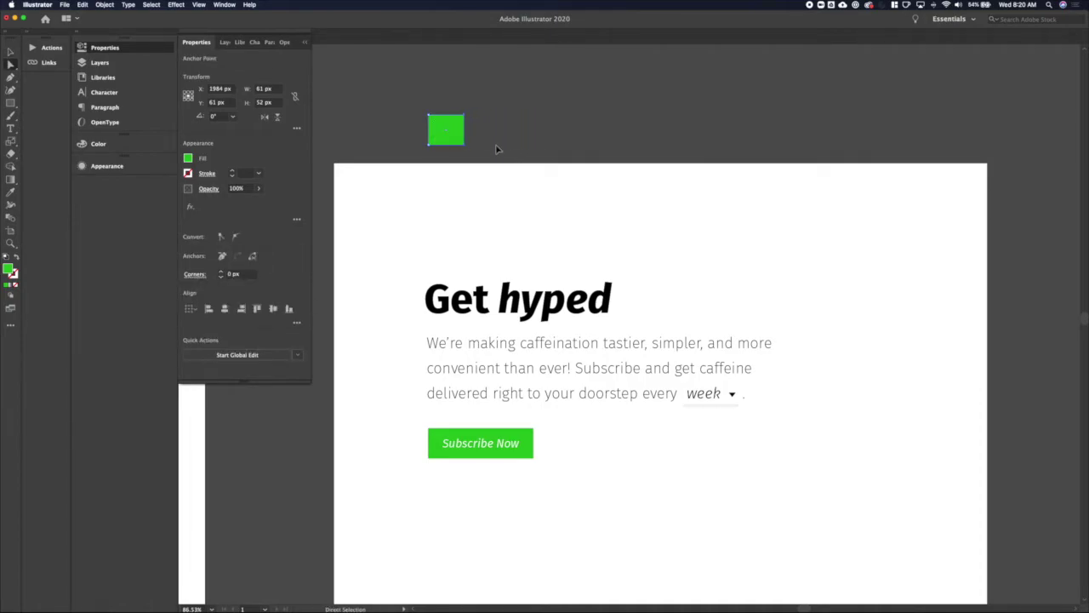
Duplicate the small green square above the artboard, placing the copy just to its right, and deselect it
key(v)
click(473, 139)
drag(450, 132, 496, 131)
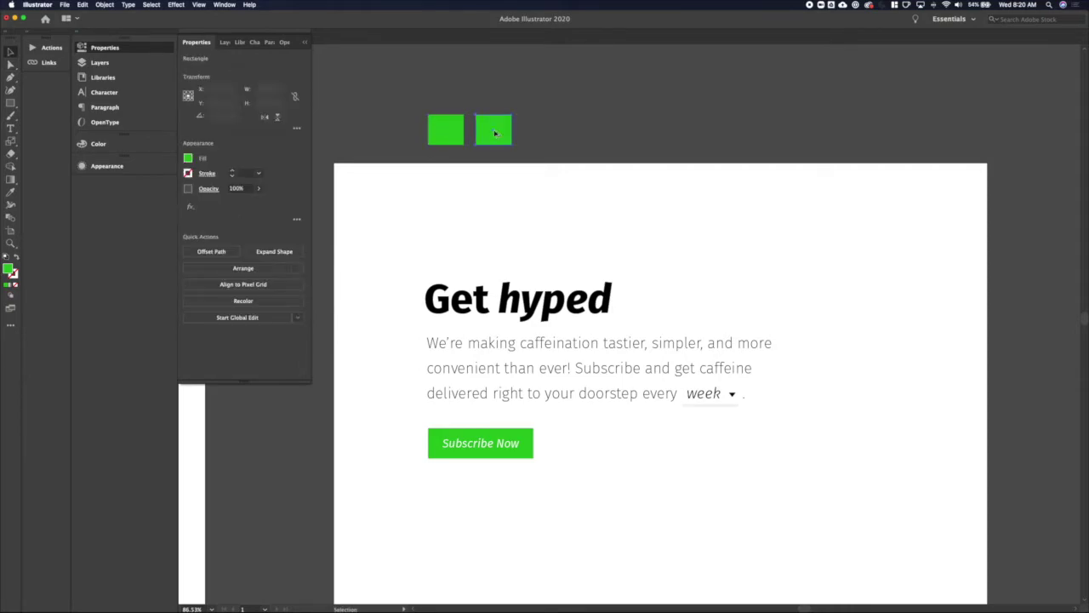
click(549, 146)
scroll(549, 146, down, 3)
click(656, 394)
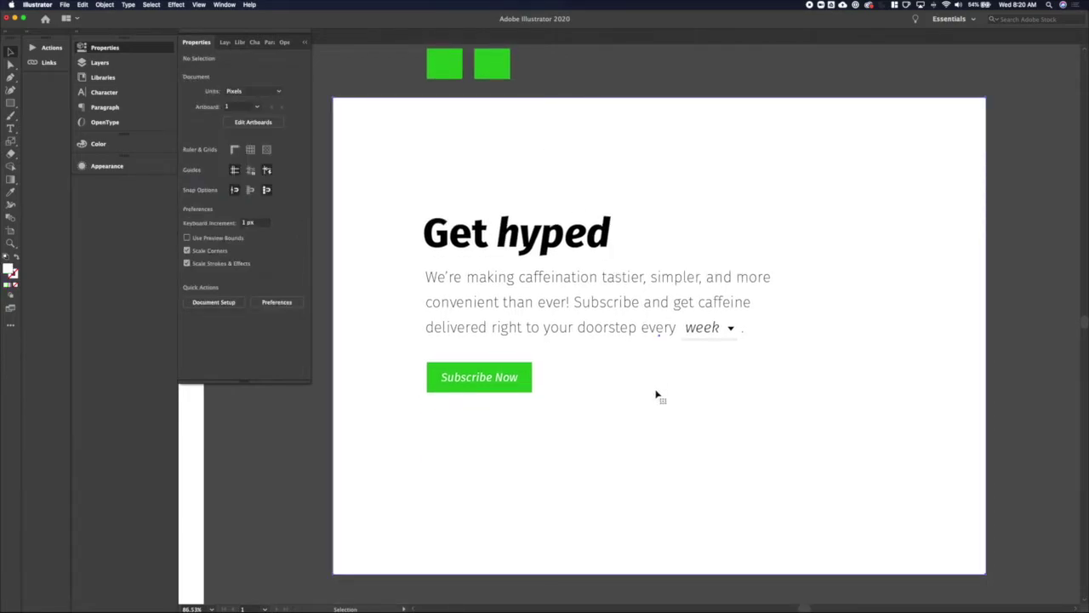
scroll(656, 394, down, 3)
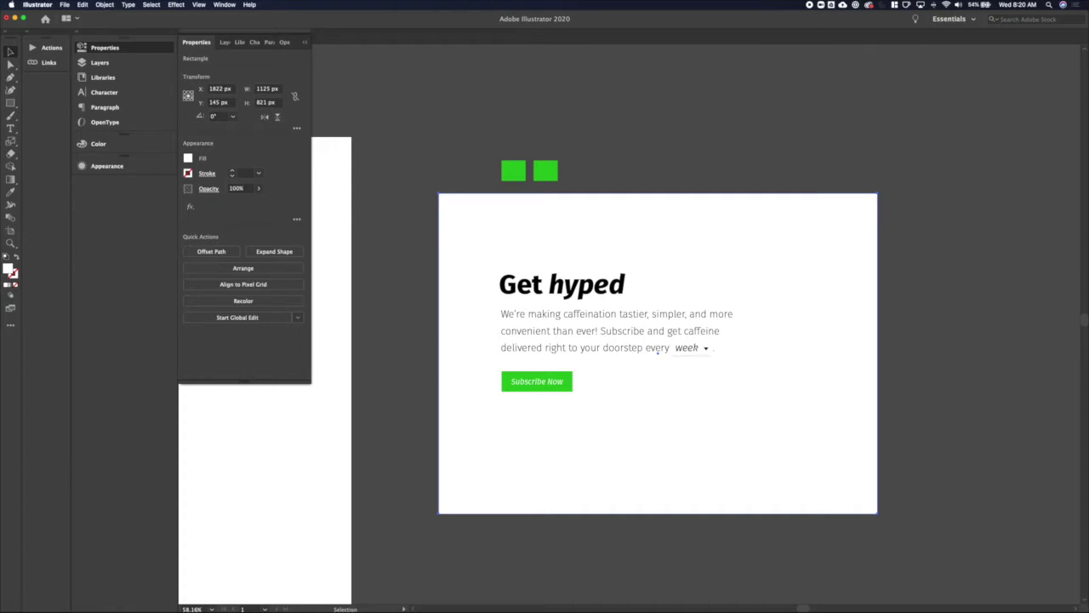
Place the coffee-bean photo in the document and scale it down to about 862 by 574 px over the artboard
key(super+Tab)
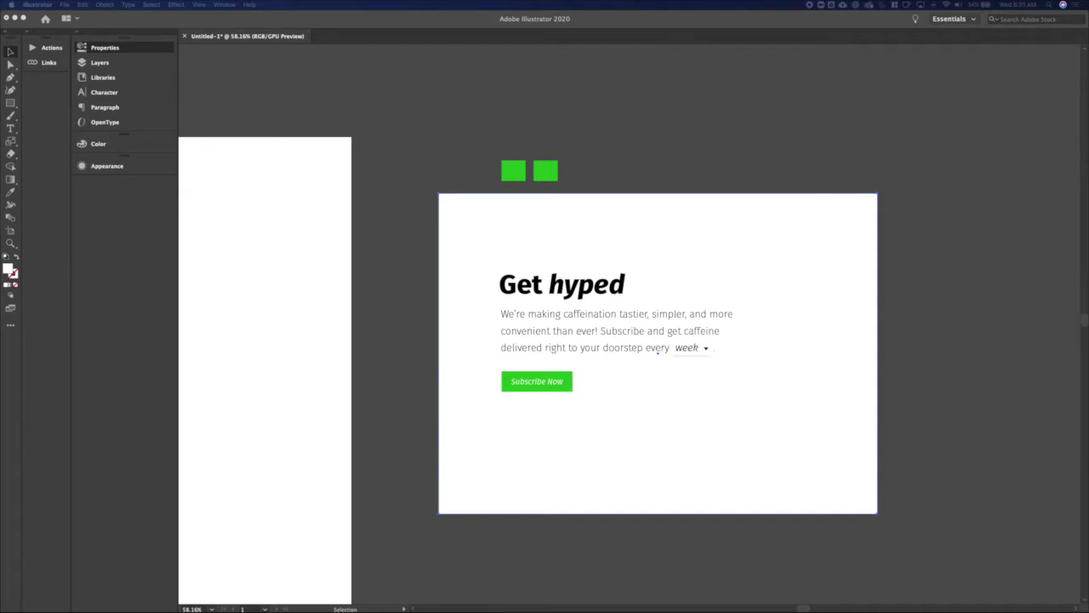
click(381, 329)
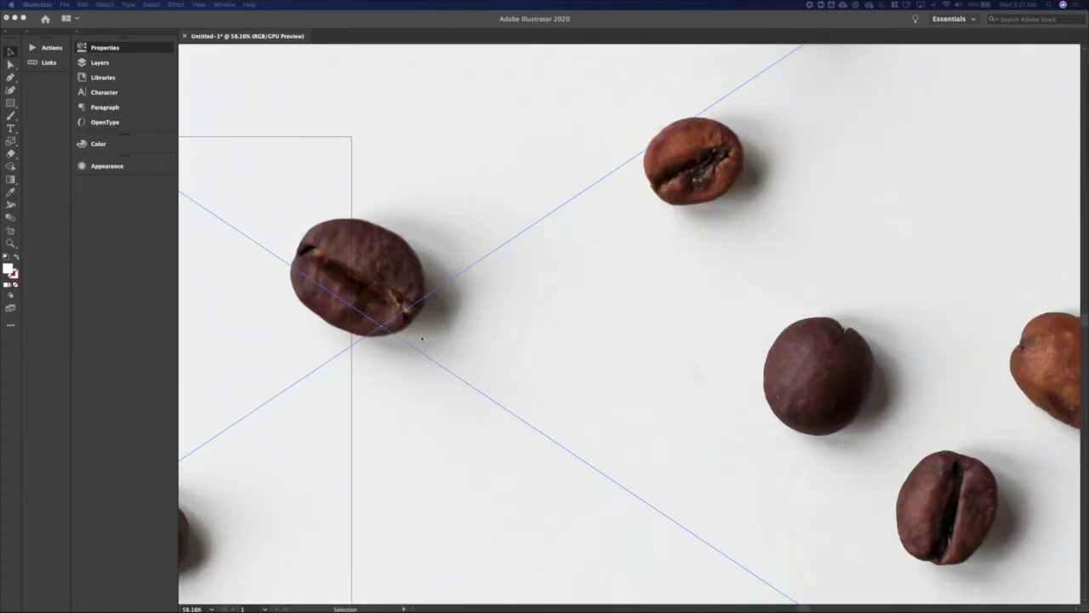
drag(660, 204, 476, 288)
drag(563, 207, 512, 241)
drag(405, 283, 602, 373)
scroll(602, 372, right, 5)
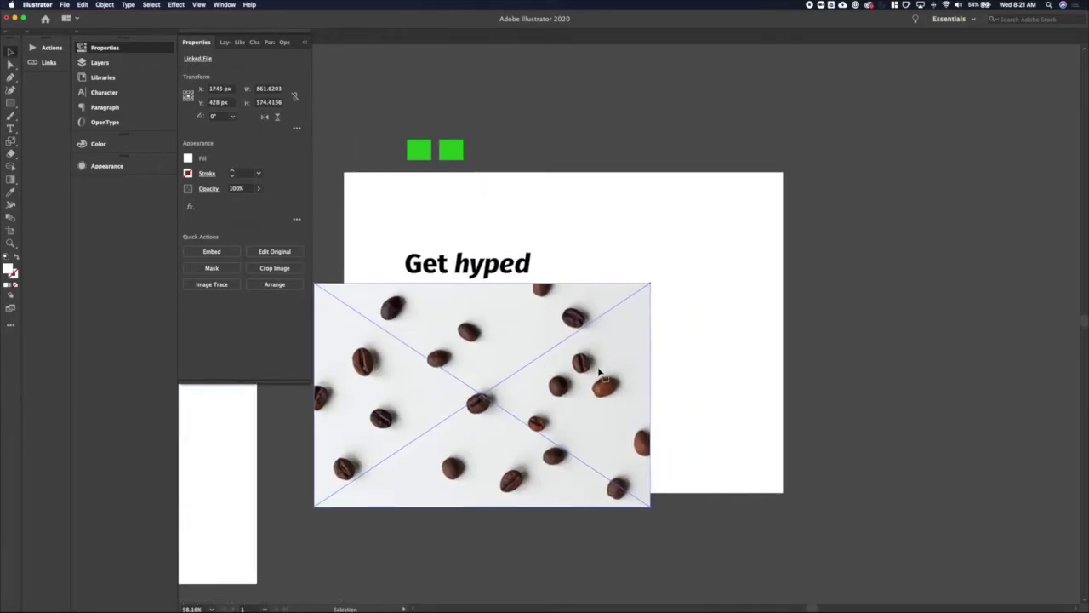
Move the coffee-bean photo to the right half of the artboard and rotate it to portrait orientation
drag(530, 368, 663, 357)
key(s)
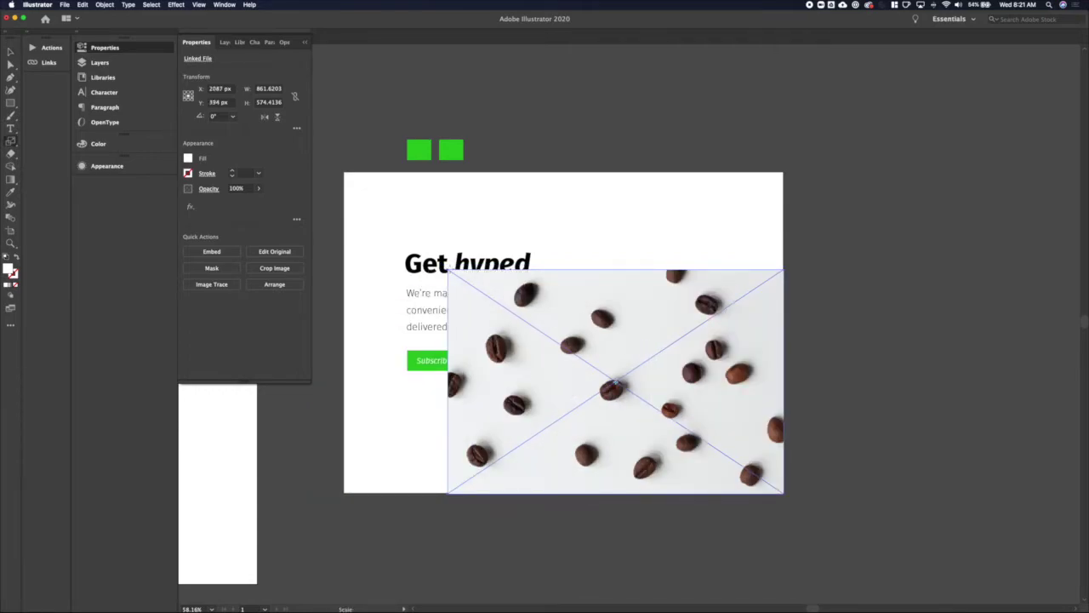
key(v)
drag(545, 318, 571, 320)
key(r)
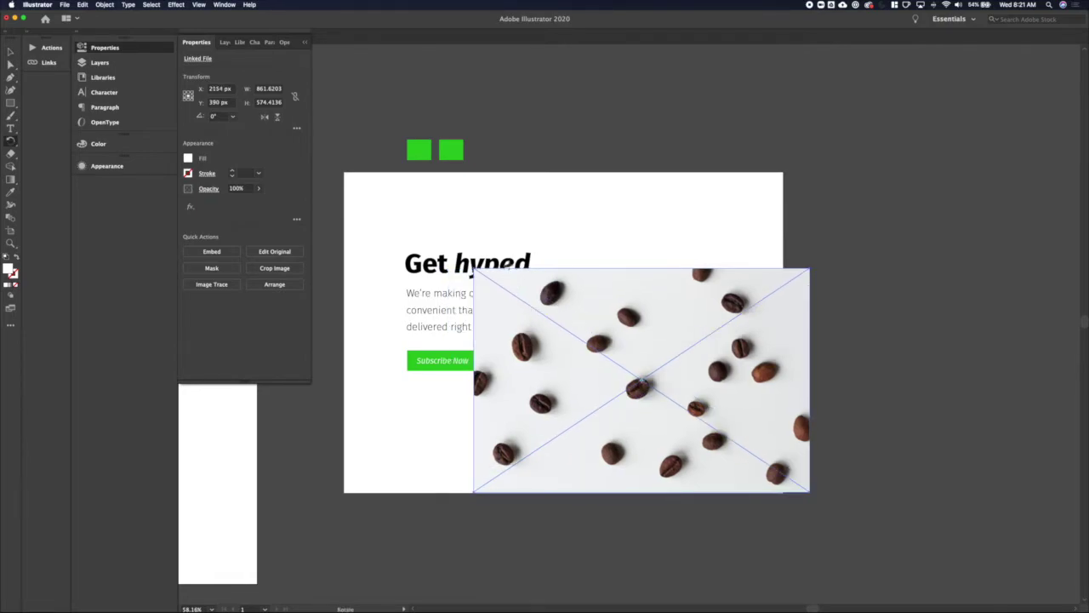
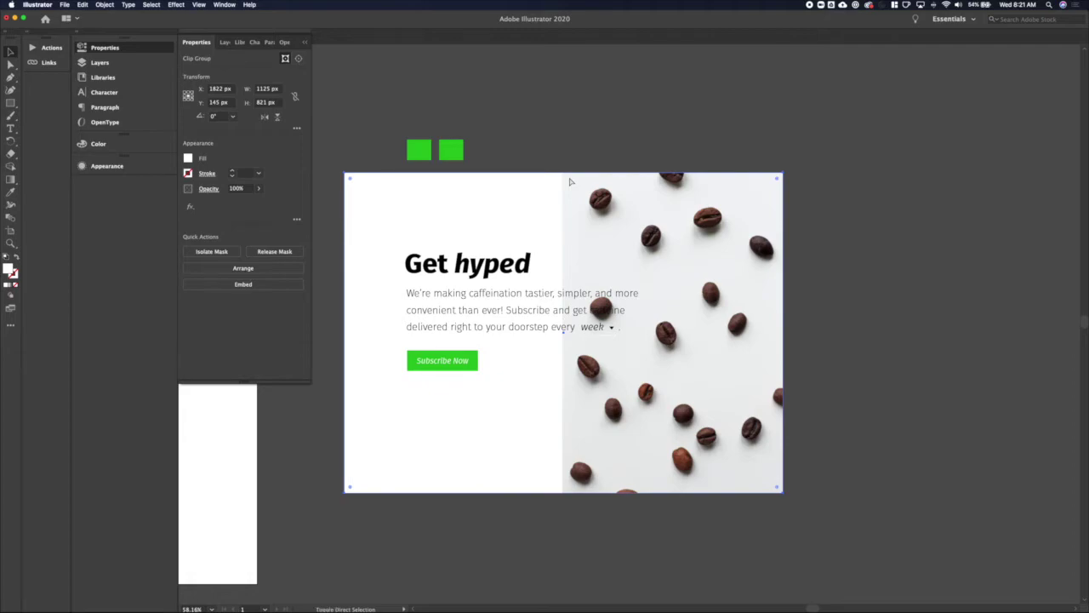
key(super+shift+])
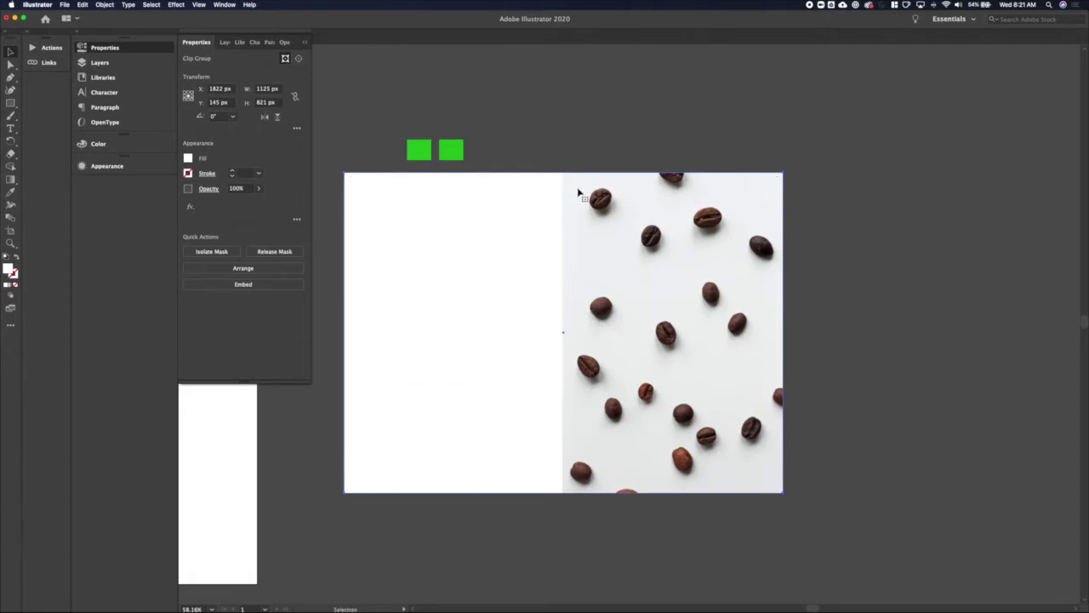
click(298, 58)
key(Delete)
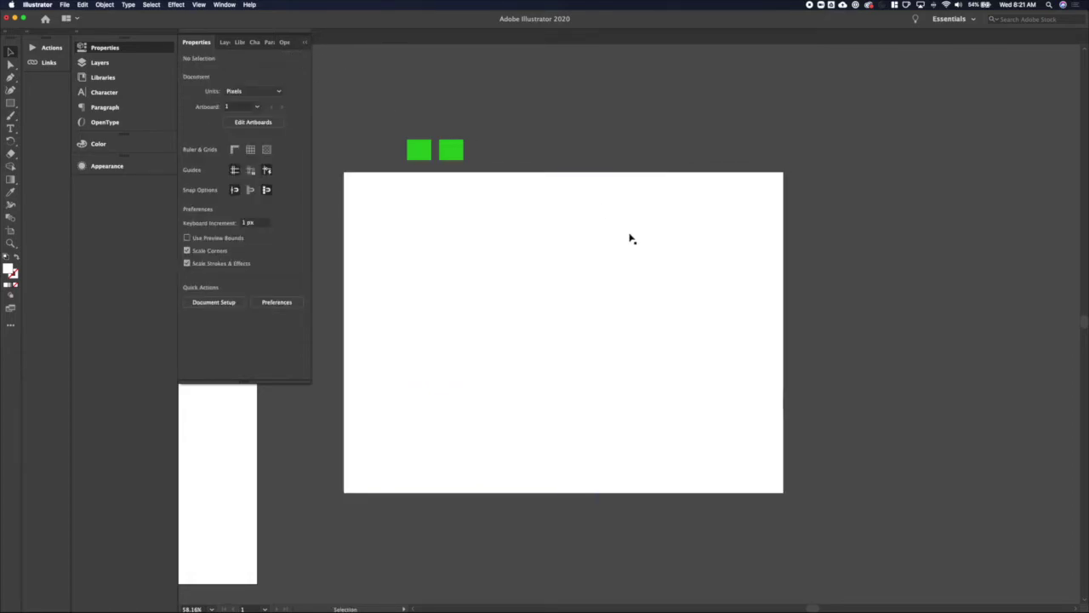
click(605, 237)
click(10, 178)
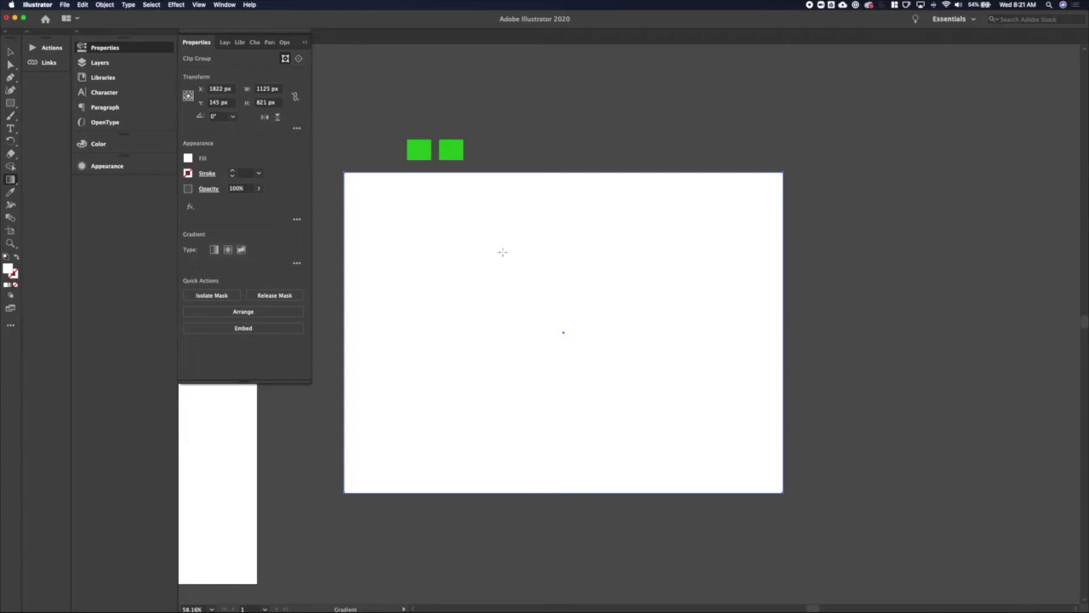
click(99, 63)
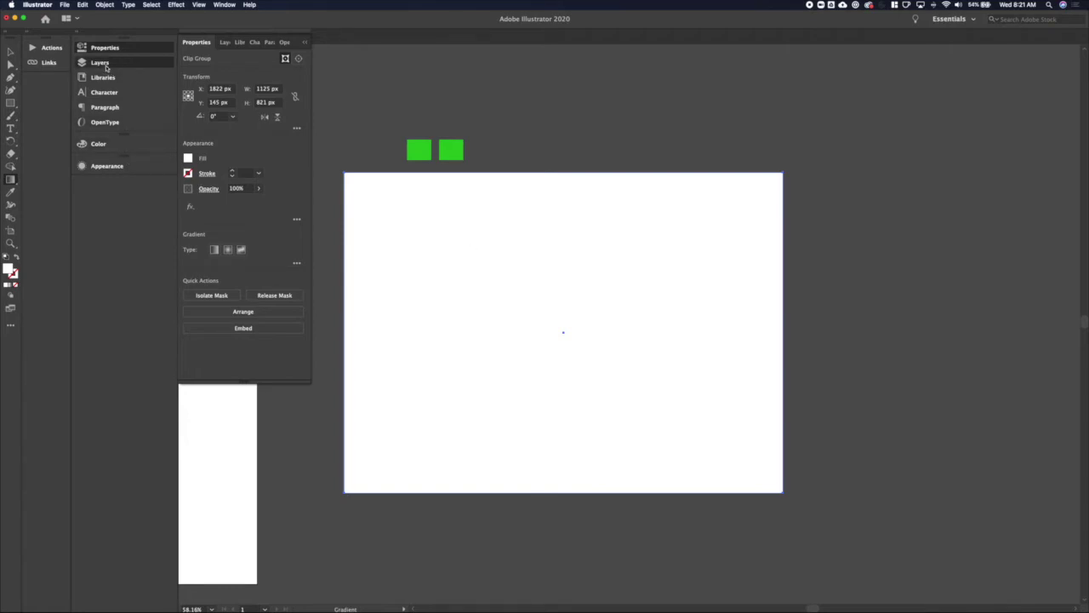
click(11, 167)
click(10, 179)
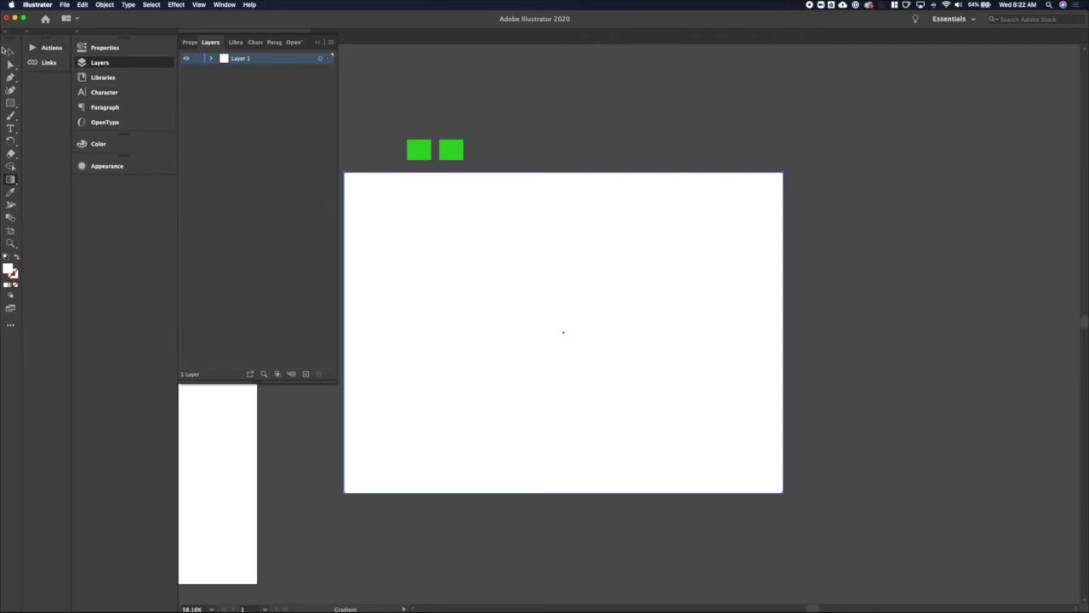
click(10, 51)
click(514, 272)
click(603, 295)
click(760, 246)
key(Delete)
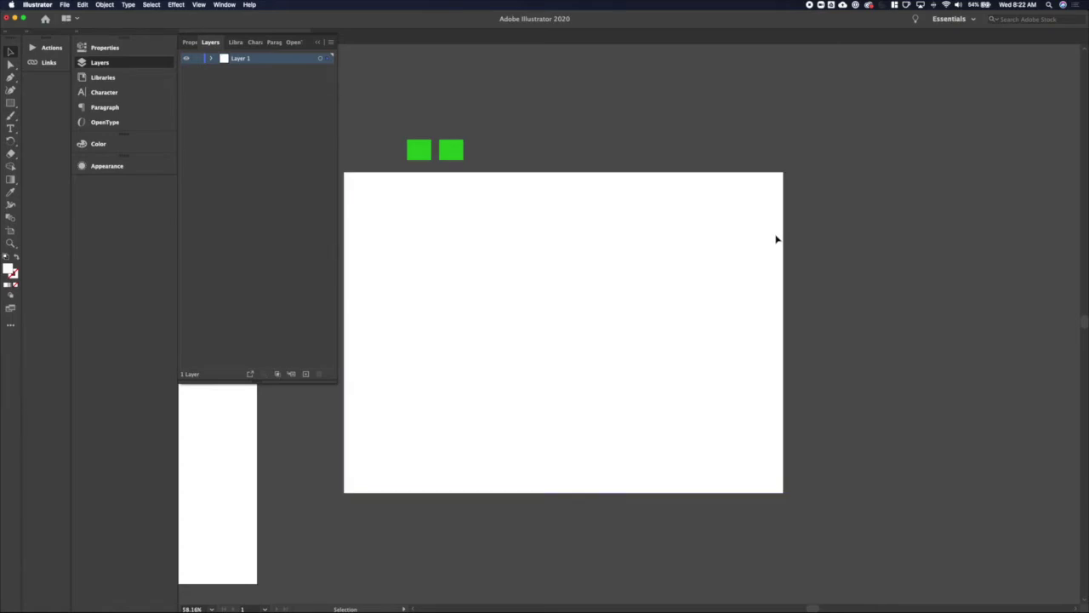
click(783, 177)
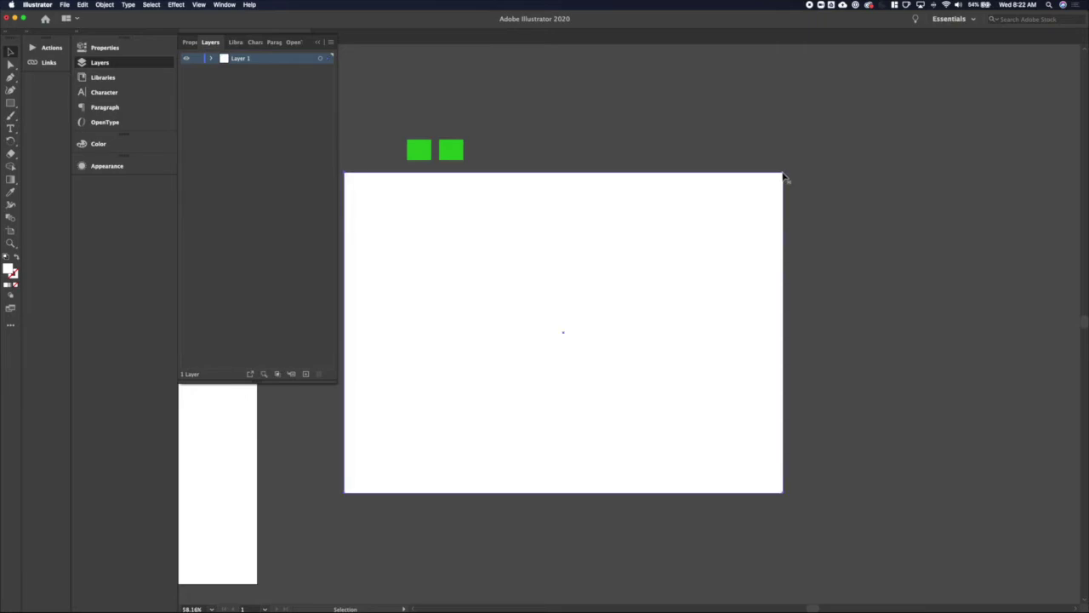
key(Delete)
key(a)
key(super+z)
key(super+z)
key(super+z)
key(super+z)
key(super+shift+z)
key(v)
click(854, 249)
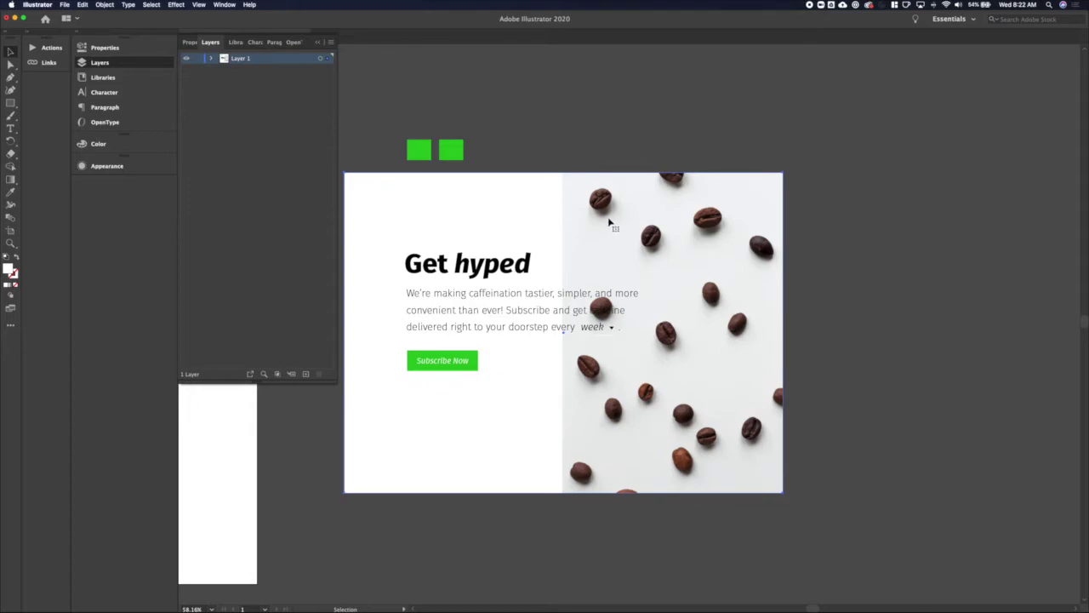
Draw a white rectangle of 1125 by 821 px covering the whole artboard
key(m)
drag(343, 171, 783, 493)
key(v)
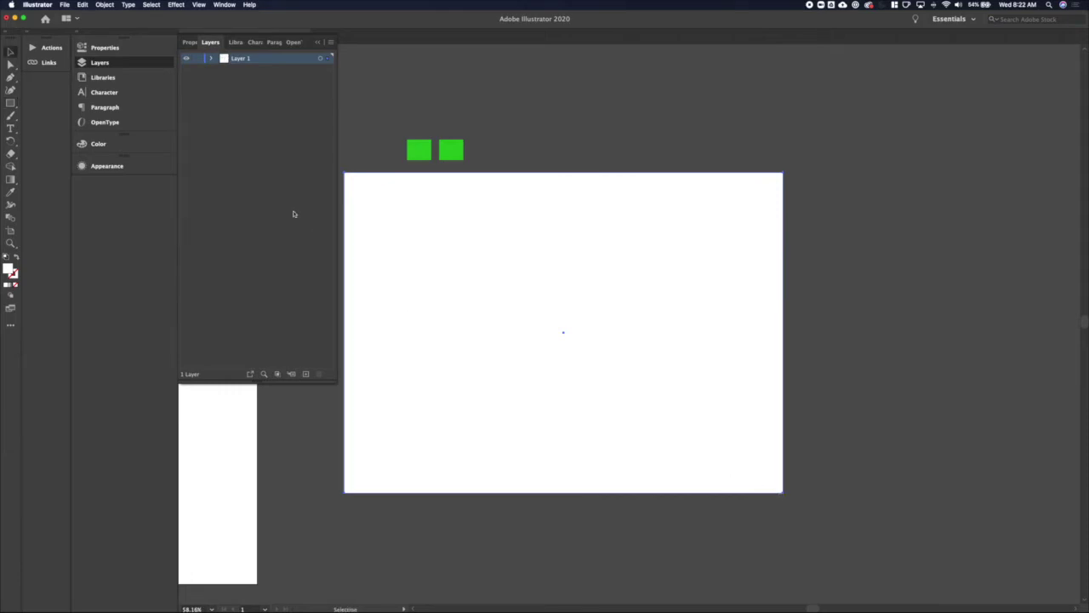
Fill the covering rectangle with a linear gradient and change its black end stop to white at 0% opacity
click(11, 178)
click(543, 249)
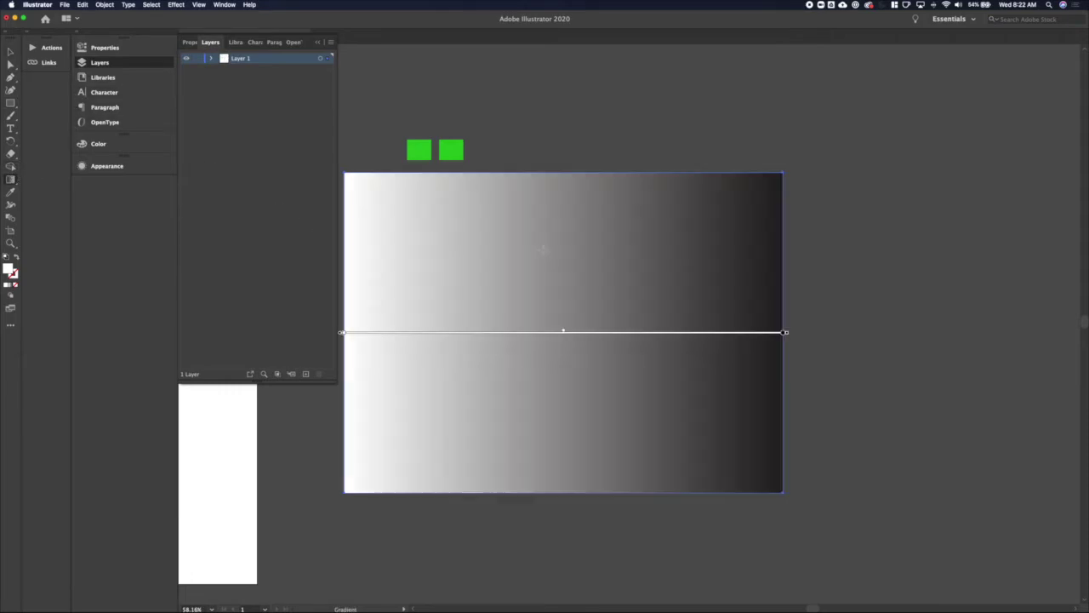
click(106, 49)
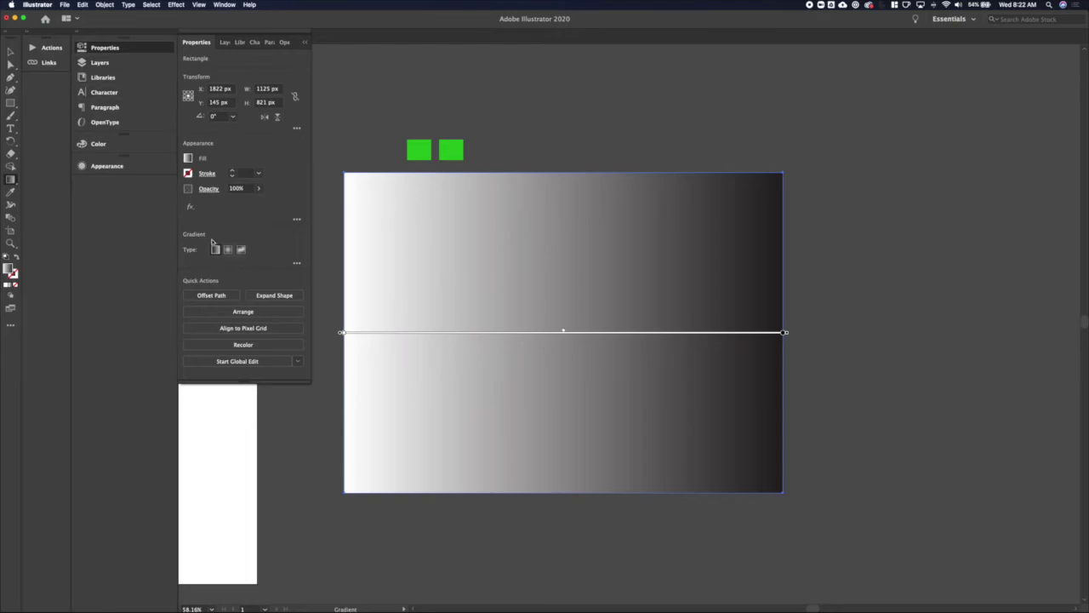
click(295, 266)
double_click(281, 347)
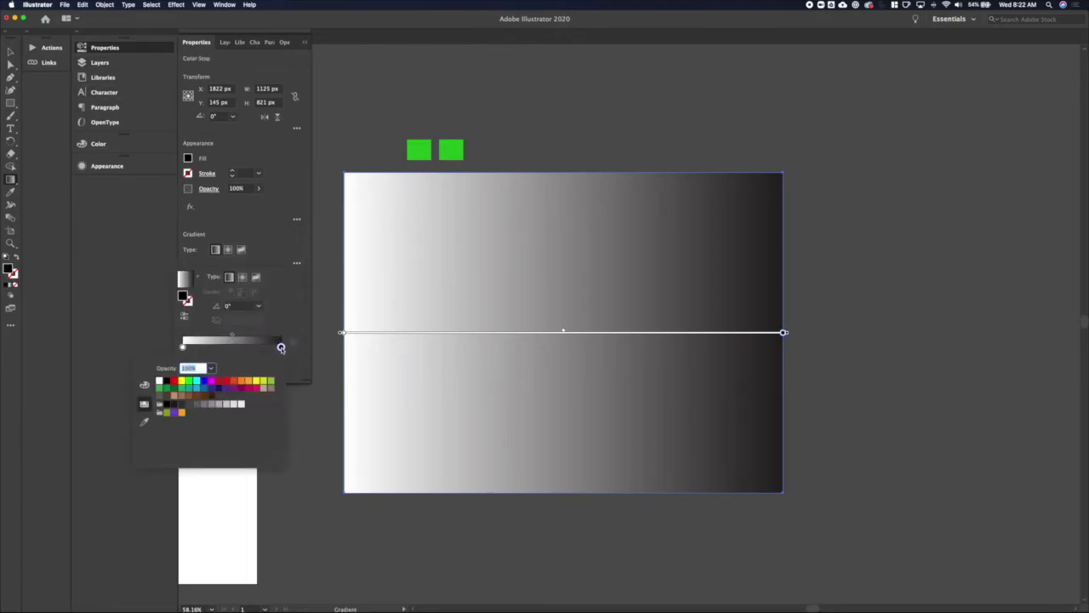
click(159, 382)
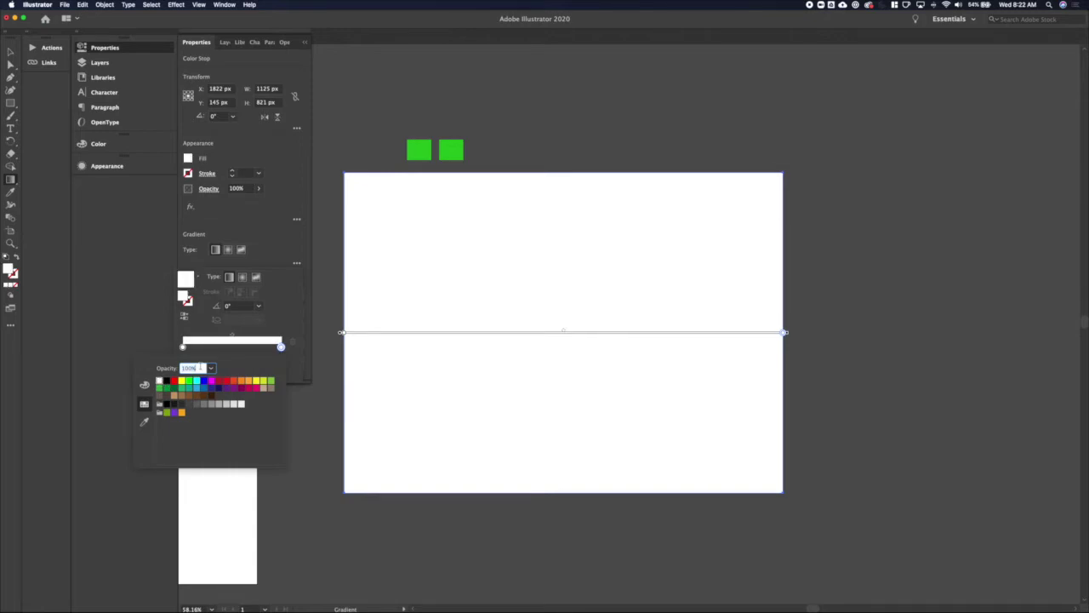
text(0)
key(Return)
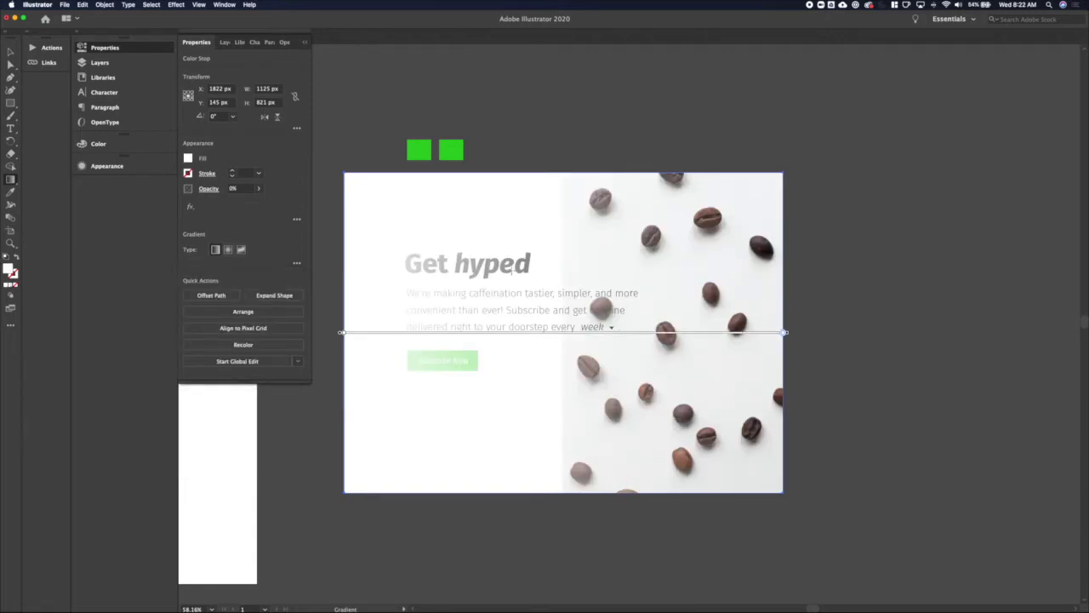
Send the gradient rectangle behind the heading, tagline and Subscribe Now button, keeping it above the coffee-bean photo
key(v)
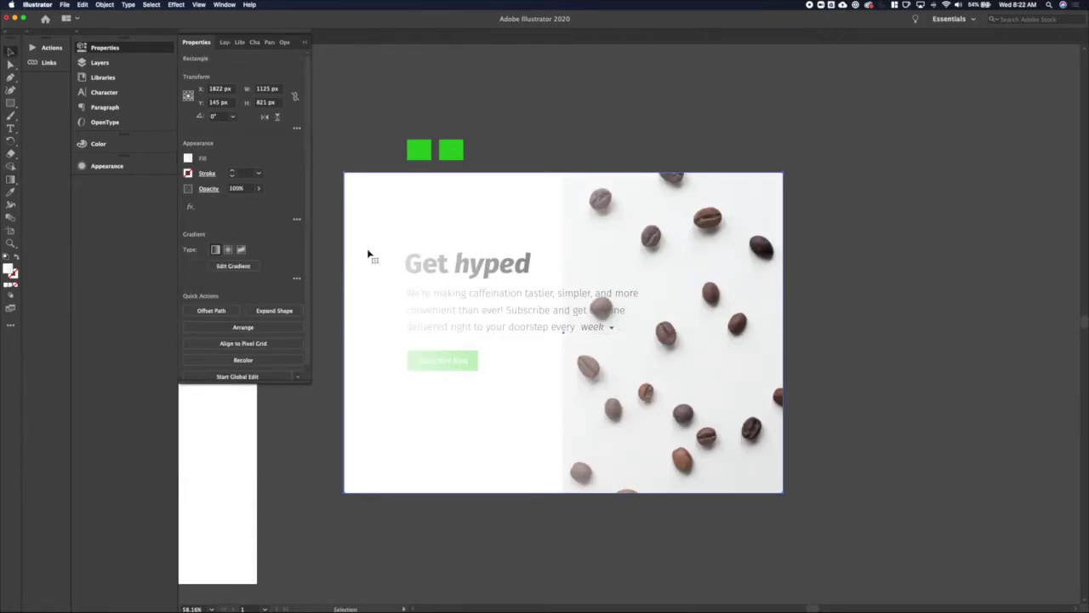
key(a)
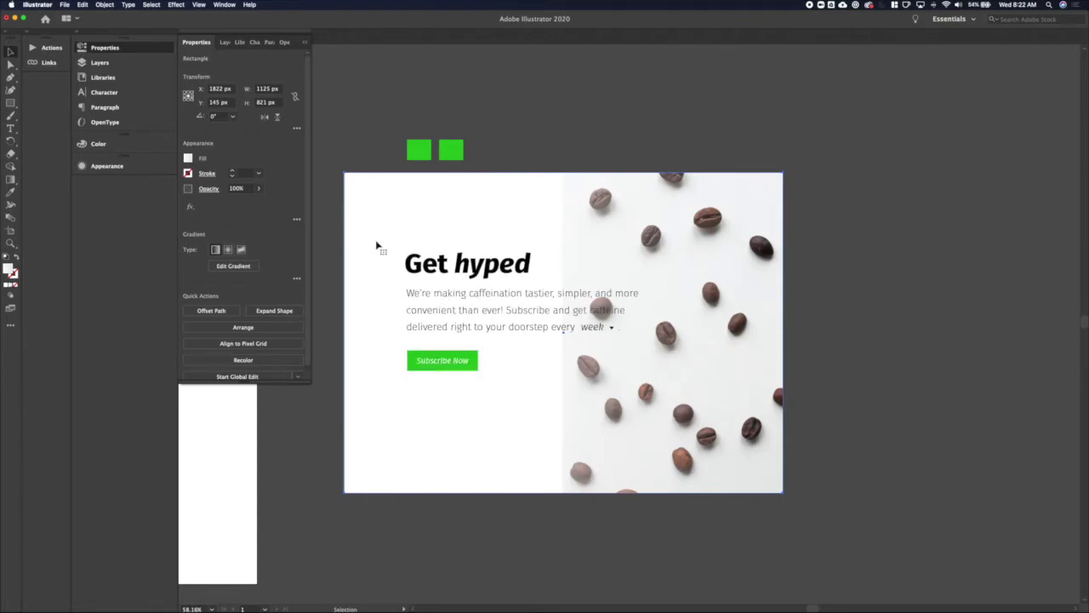
Move the gradient rectangle's two left corner points rightward until the rectangle is 665 px wide
key(a)
click(345, 494)
shift+click(345, 173)
key(shift+Right)
key(shift+Right)
key(shift+Right)
key(shift+Right)
key(shift+Right)
key(shift+Right)
key(shift+Right)
key(shift+Right)
key(shift+Right)
key(shift+Right)
key(shift+Right)
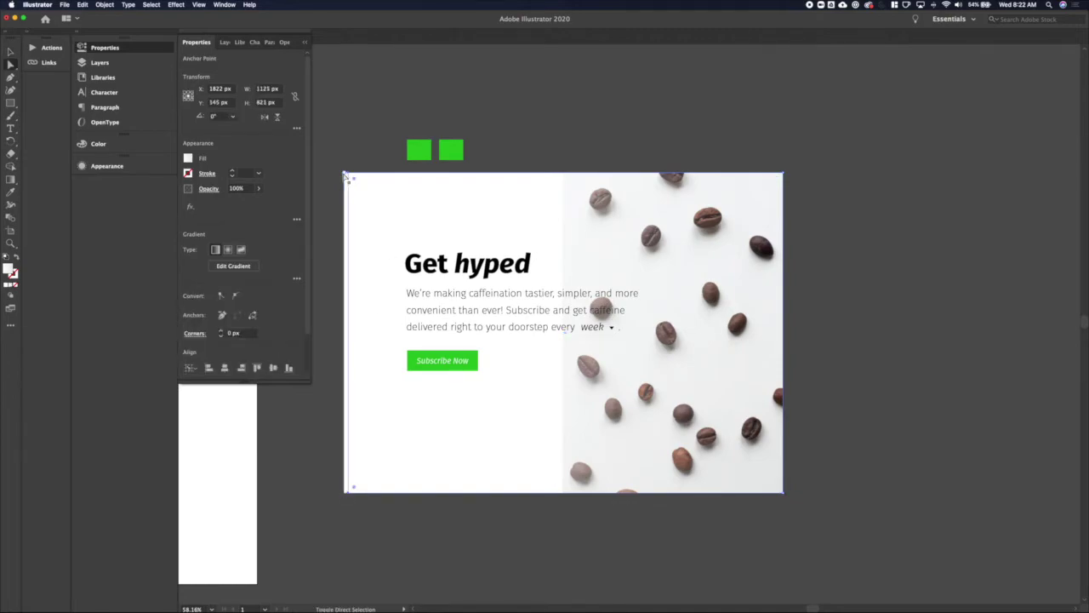
key(Right)
key(Right)
key(Right)
key(Right)
key(Right)
key(Right)
key(Right)
key(Right)
key(Right)
key(Right)
key(Right)
key(Right)
key(Right)
key(Right)
key(Right)
key(Right)
key(Right)
key(Right)
key(Right)
key(Right)
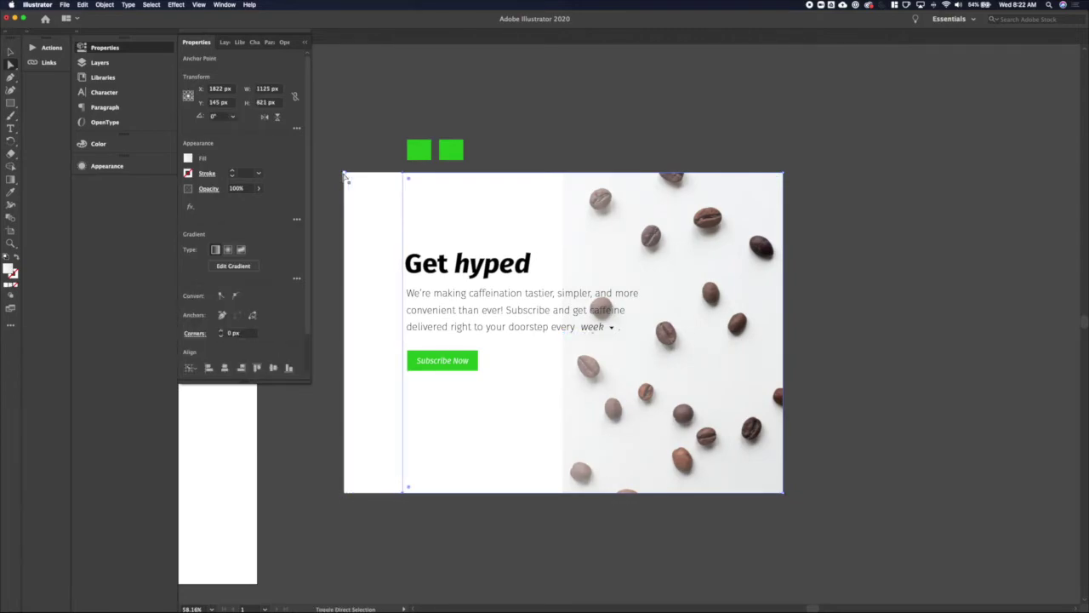
key(Right)
key(Right)
key(Right)
key(Right)
key(Right)
key(Right)
key(Right)
key(Right)
key(Right)
key(Right)
key(Right)
key(Right)
key(Right)
key(Right)
key(Right)
key(Right)
key(Right)
key(Right)
key(Right)
key(Right)
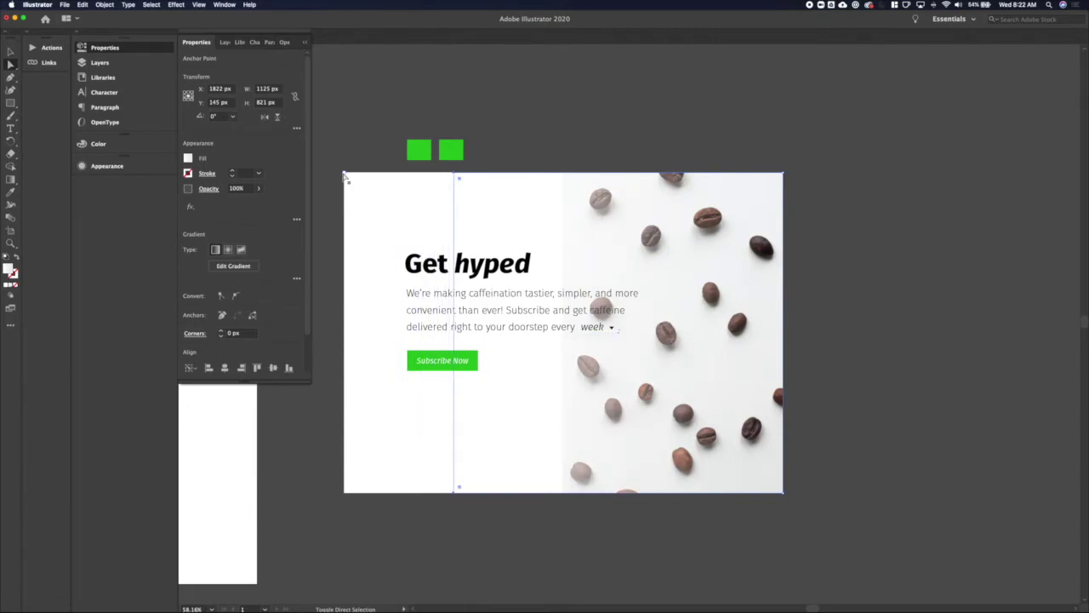
key(Right)
key(Right)
key(Right)
key(Right)
key(Right)
key(Right)
key(Right)
key(Right)
key(Right)
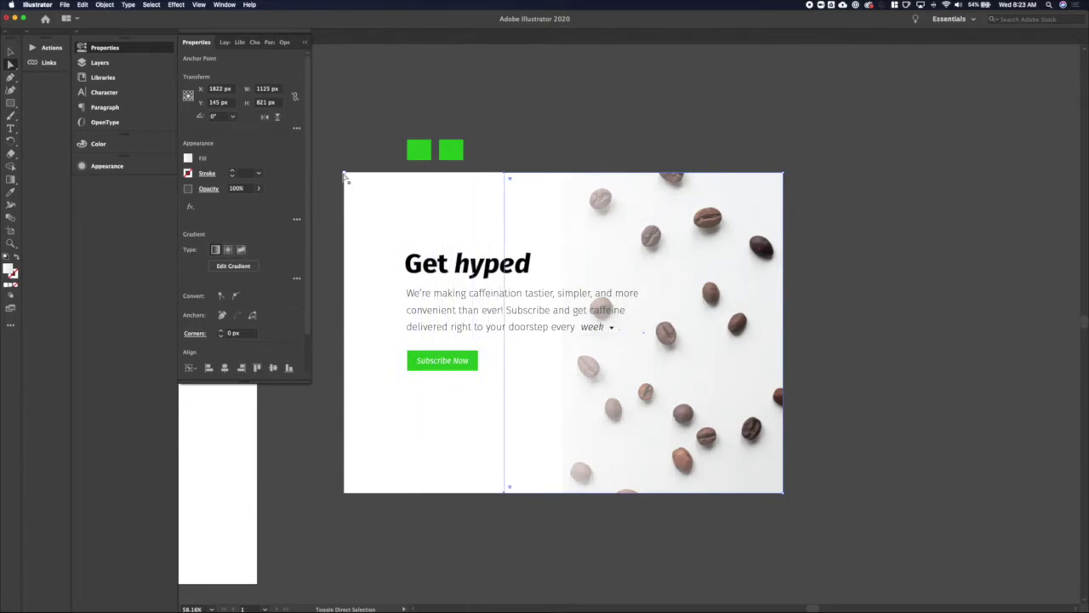
key(Left)
key(Left)
key(Left)
key(Left)
key(Left)
key(Right)
key(Right)
key(Right)
key(Right)
key(Right)
key(Right)
key(Right)
key(Right)
key(Right)
key(Right)
key(Right)
key(Right)
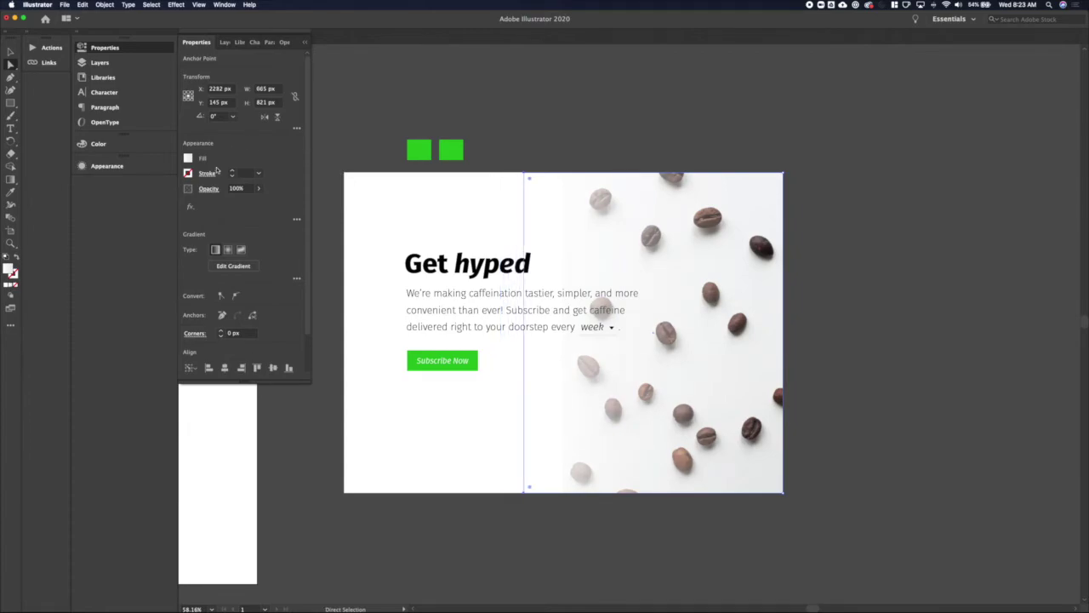
Shift the gradient's midpoint to about 69% so the white fades out further across the photo
click(233, 266)
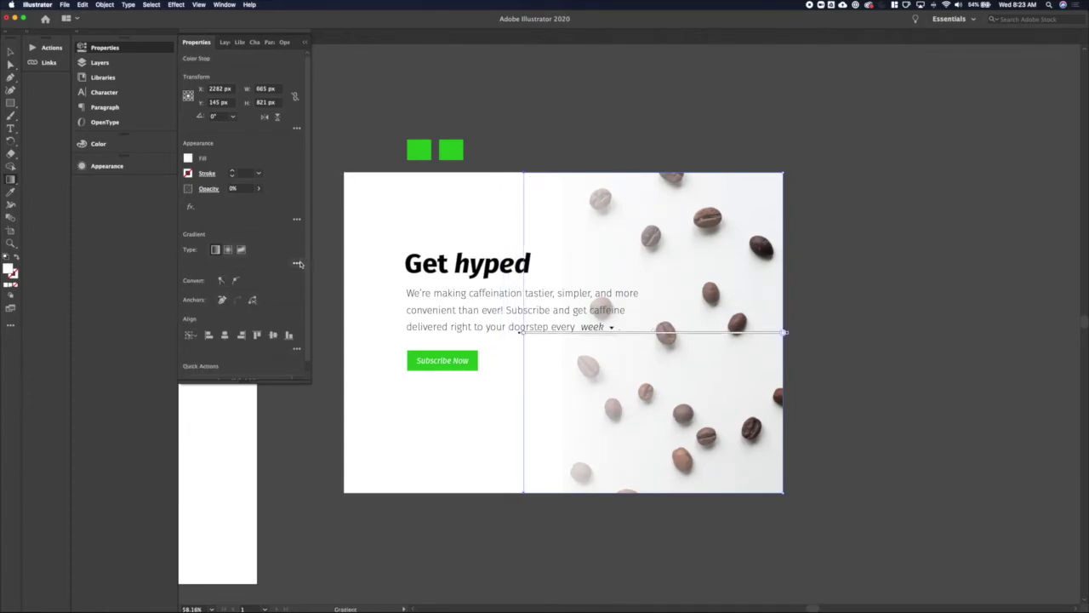
click(297, 263)
drag(233, 336, 253, 337)
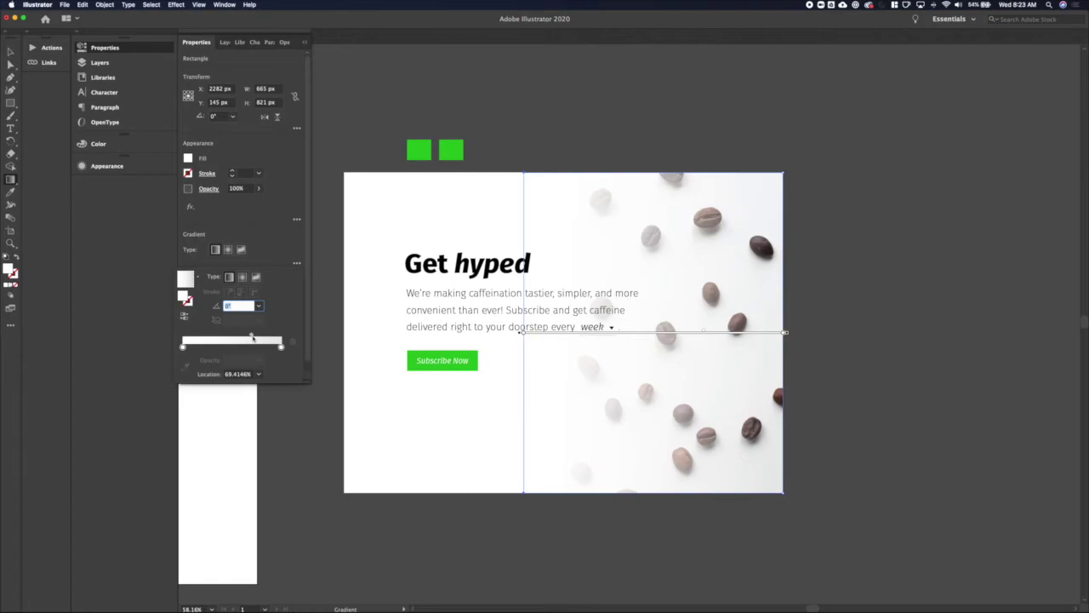
key(Escape)
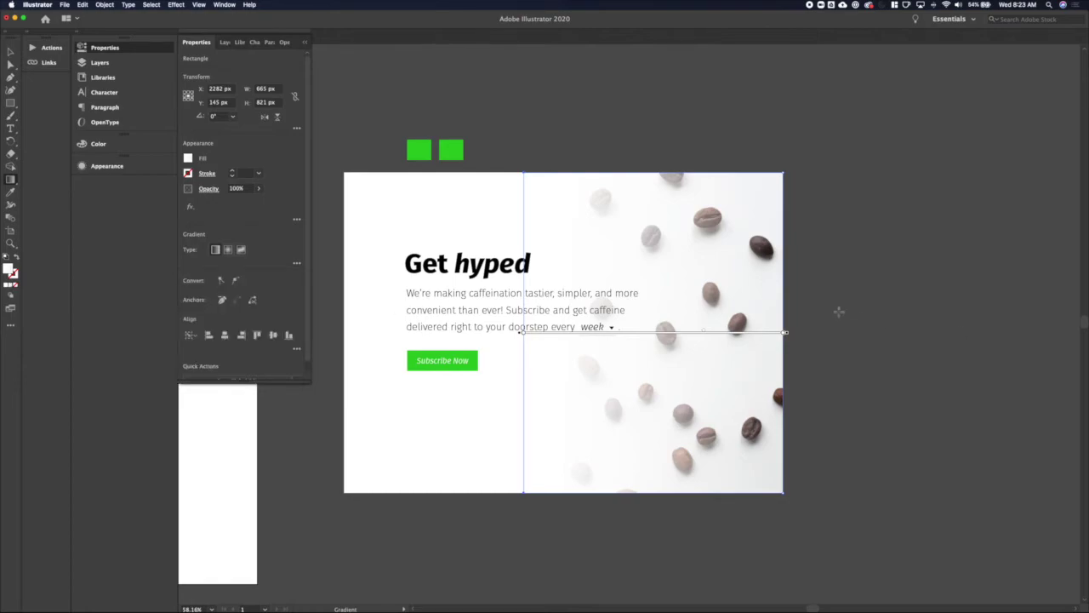
Move the gradient rectangle left across the photo until its X position is 2072 px
key(v)
key(shift+Left)
key(shift+Left)
key(shift+Left)
key(shift+Left)
key(shift+Left)
key(shift+Left)
key(shift+Left)
key(shift+Left)
key(shift+Left)
key(shift+Left)
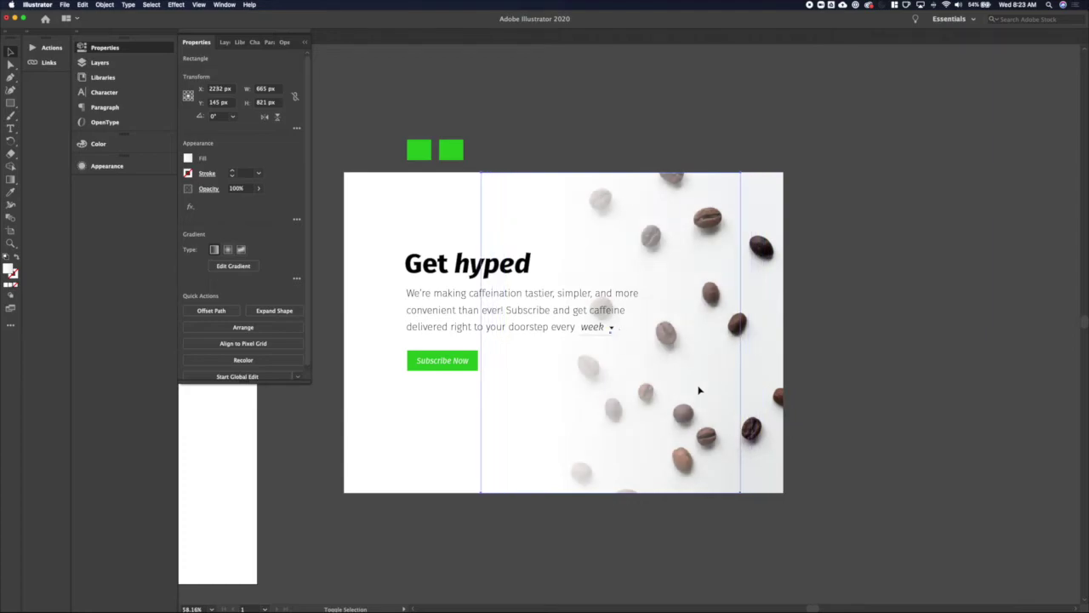
key(Left)
key(Left)
key(Left)
key(Left)
key(Left)
key(Left)
key(Left)
key(Left)
key(Left)
key(Left)
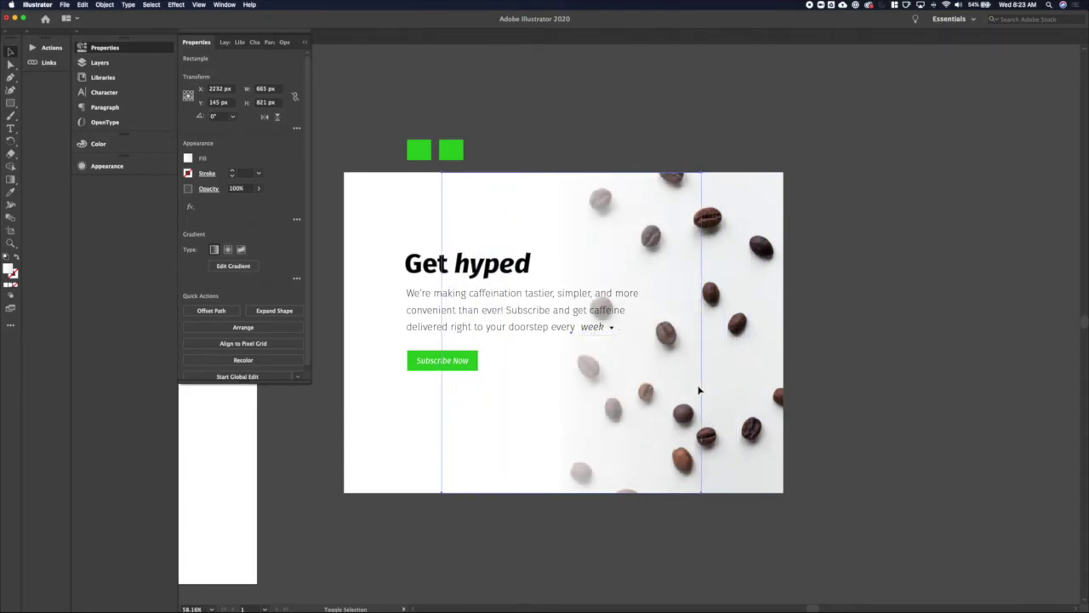
Scale up the coffee-bean photo inside its clipping mask to about 891 by 1337 px
double_click(724, 375)
key(s)
drag(728, 275, 802, 141)
Shift the enlarged photo left inside its mask until its right edge lines up with the layout's right edge
key(Left)
key(Left)
key(Left)
key(Left)
key(Left)
key(Left)
key(Left)
key(Left)
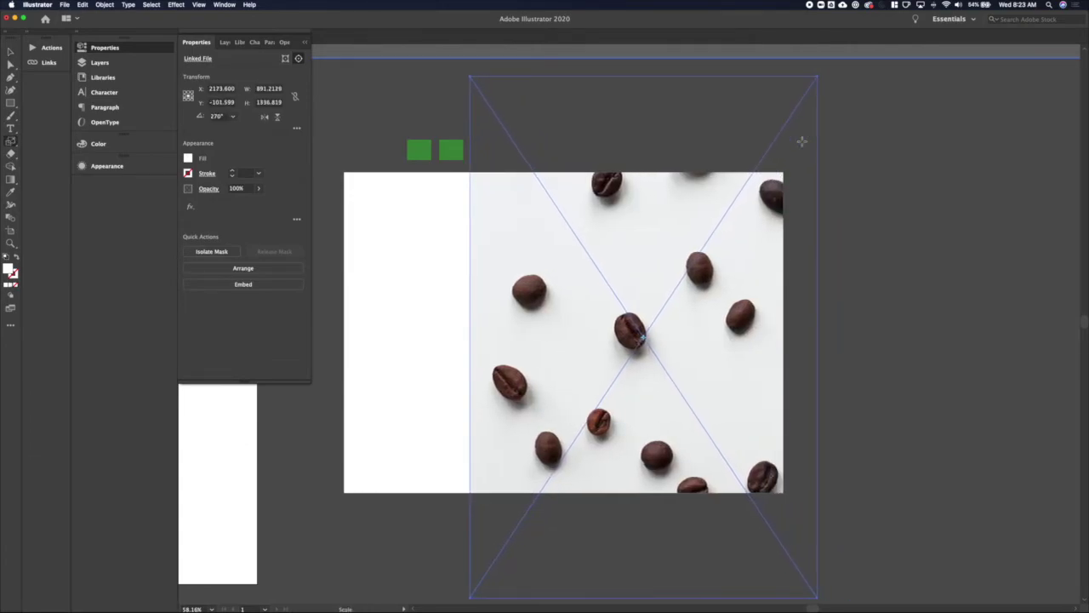
key(Left)
key(Left)
key(Left)
key(Left)
key(Left)
key(Left)
key(Left)
key(Left)
key(Left)
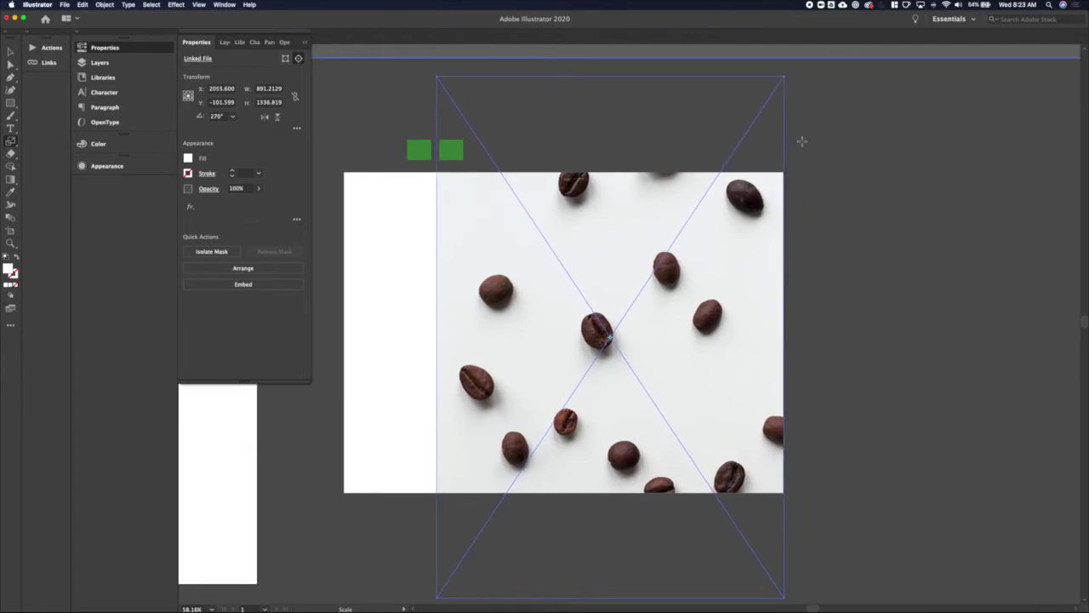
key(v)
click(824, 252)
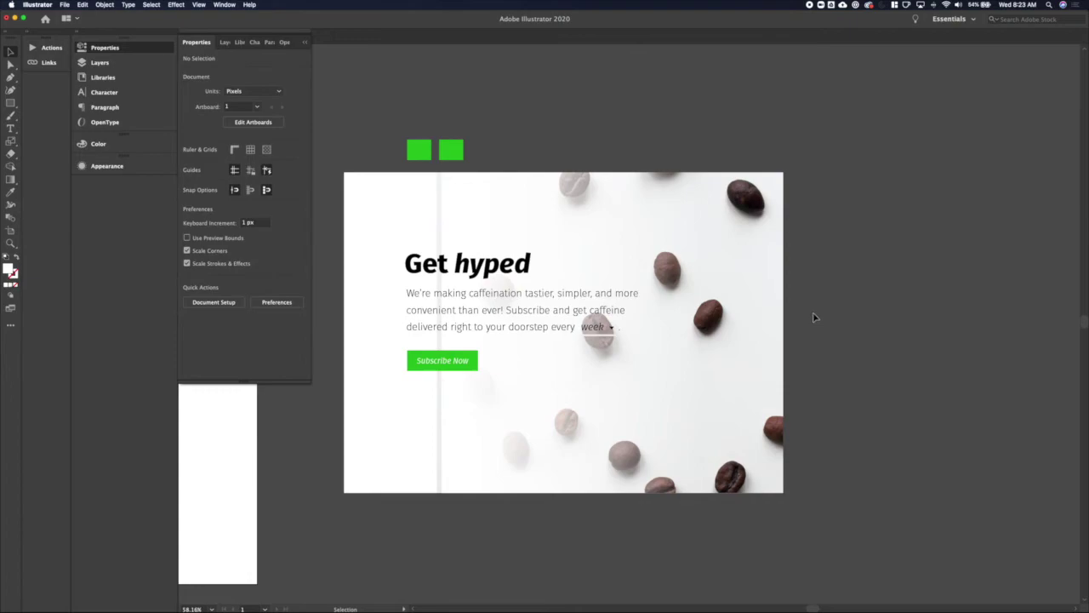
Move the gradient rectangle's two left corner points leftward over the photo's exposed edge until the rectangle is 695 px wide
click(519, 418)
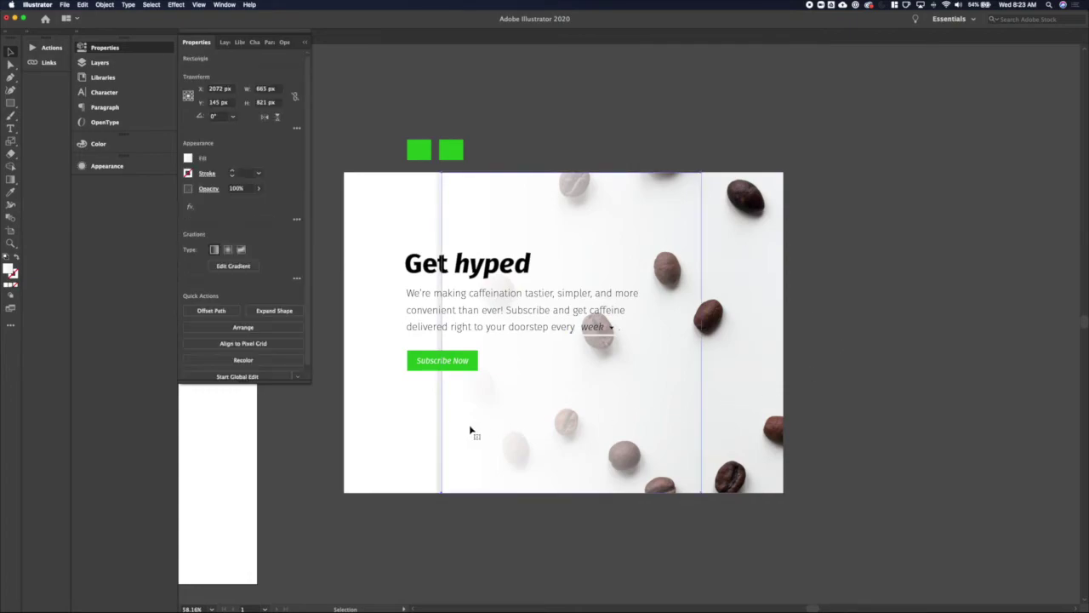
key(a)
click(443, 495)
shift+click(442, 173)
key(shift+Left)
key(shift+Left)
key(shift+Left)
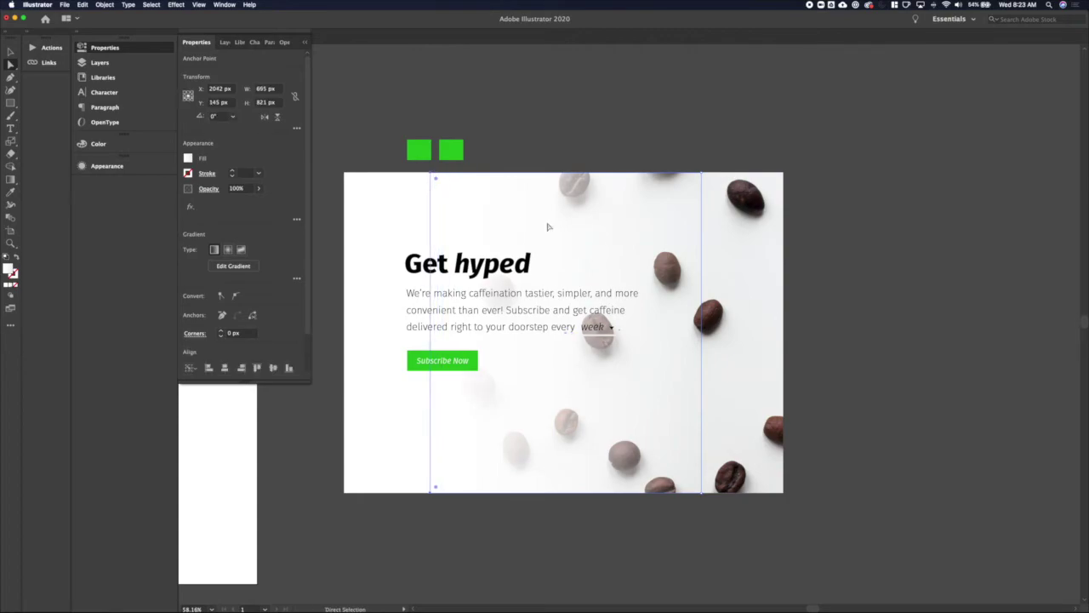
key(v)
click(827, 277)
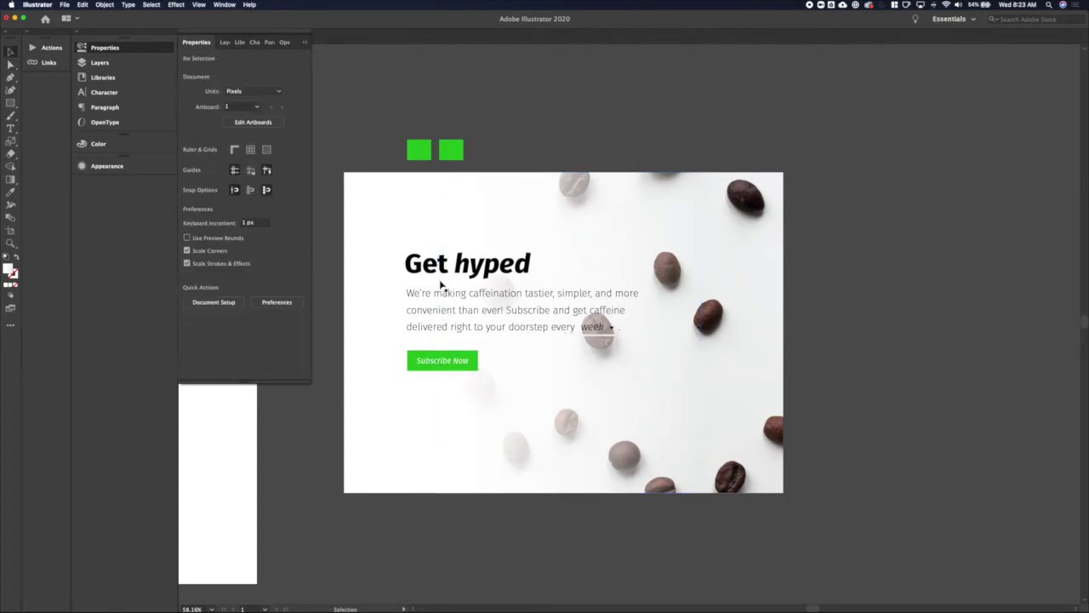
Move the heading, tagline, week dropdown and Subscribe Now button together about 70 px left and 60 px up
click(439, 267)
shift+click(440, 309)
shift+click(594, 339)
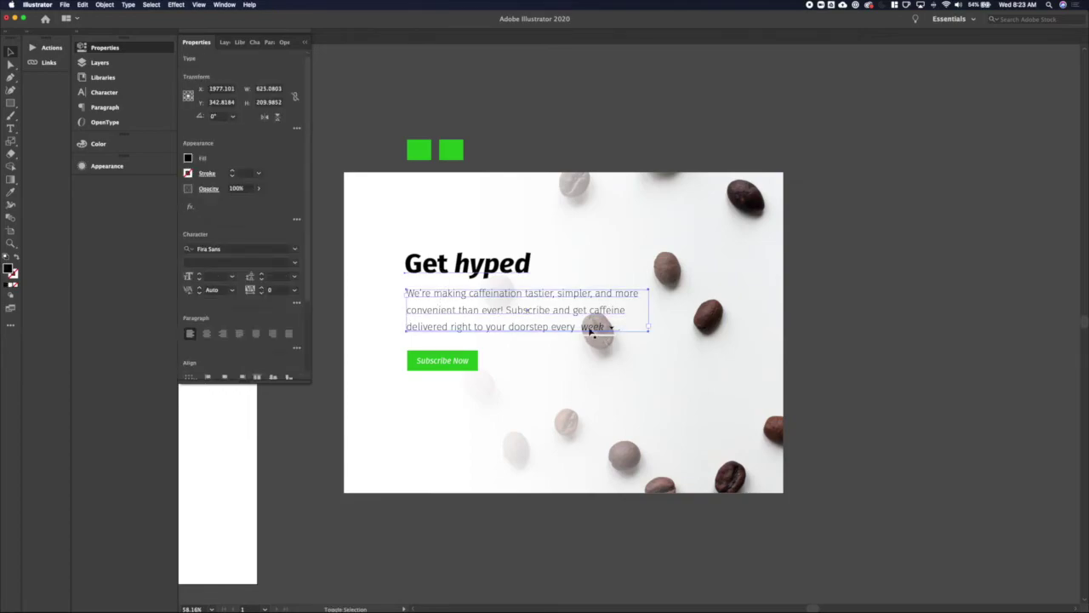
shift+click(594, 333)
shift+click(457, 357)
key(shift+Left)
key(shift+Left)
key(shift+Left)
key(shift+Left)
key(shift+Left)
key(shift+Left)
key(shift+Left)
key(shift+Left)
key(shift+Left)
key(shift+Up)
key(shift+Up)
key(shift+Up)
key(shift+Up)
key(shift+Up)
key(shift+Up)
key(shift+Up)
key(shift+Up)
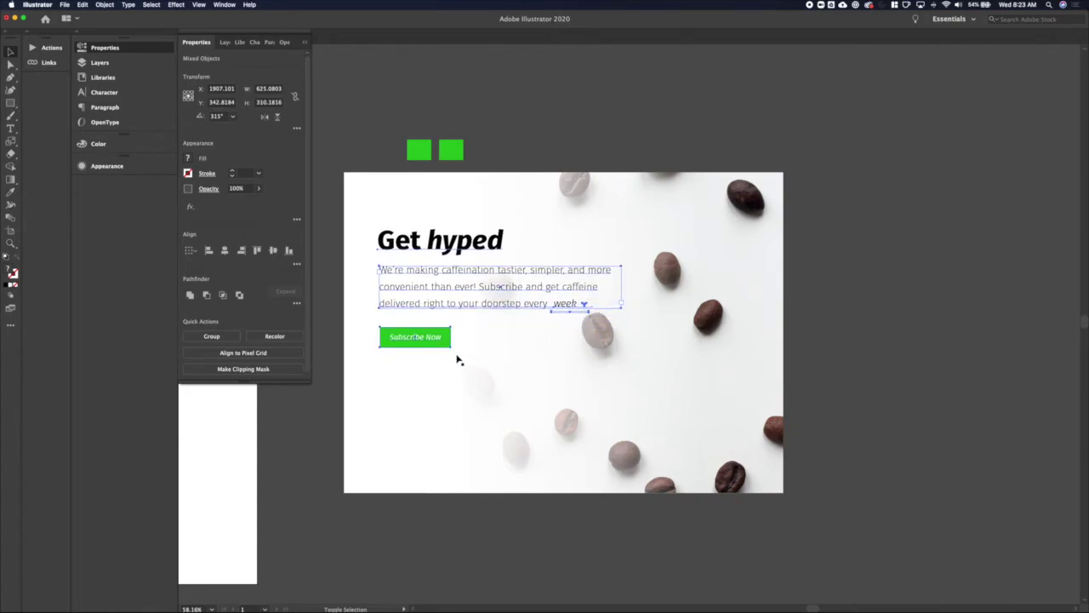
key(shift+Down)
click(824, 358)
Raise the bottom edges of the white background, photo mask and gradient rectangle, along with the photo, until the layout is 601 px tall
key(ctrl+a)
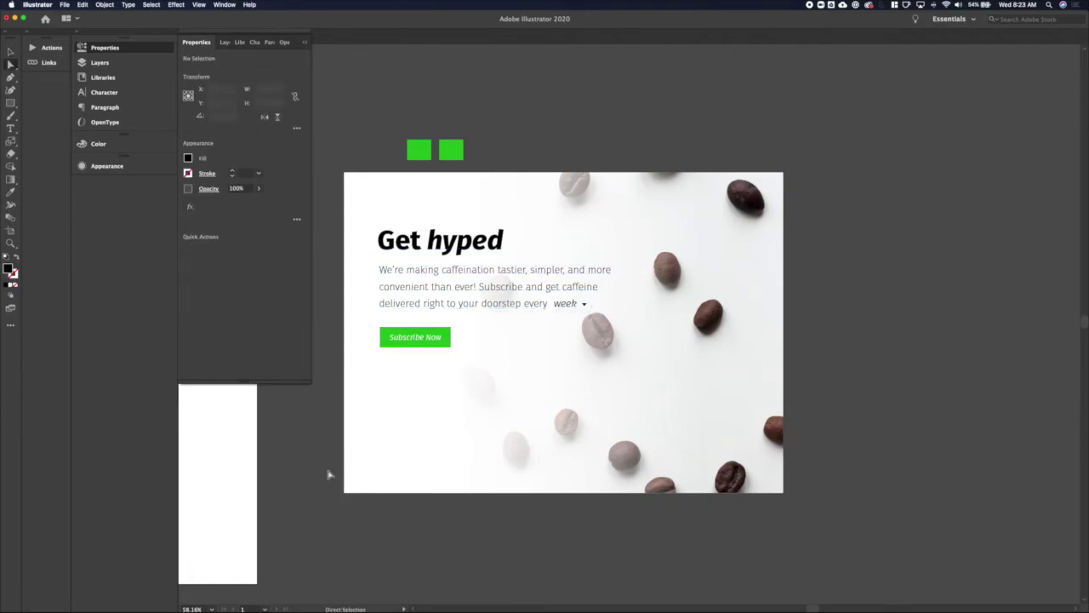
key(Up)
key(Up)
key(Up)
key(Up)
key(Up)
key(Up)
key(Up)
key(Up)
key(Up)
key(Up)
key(Up)
key(Up)
key(Up)
key(Up)
key(Up)
key(Up)
key(Up)
key(Up)
key(Up)
key(Up)
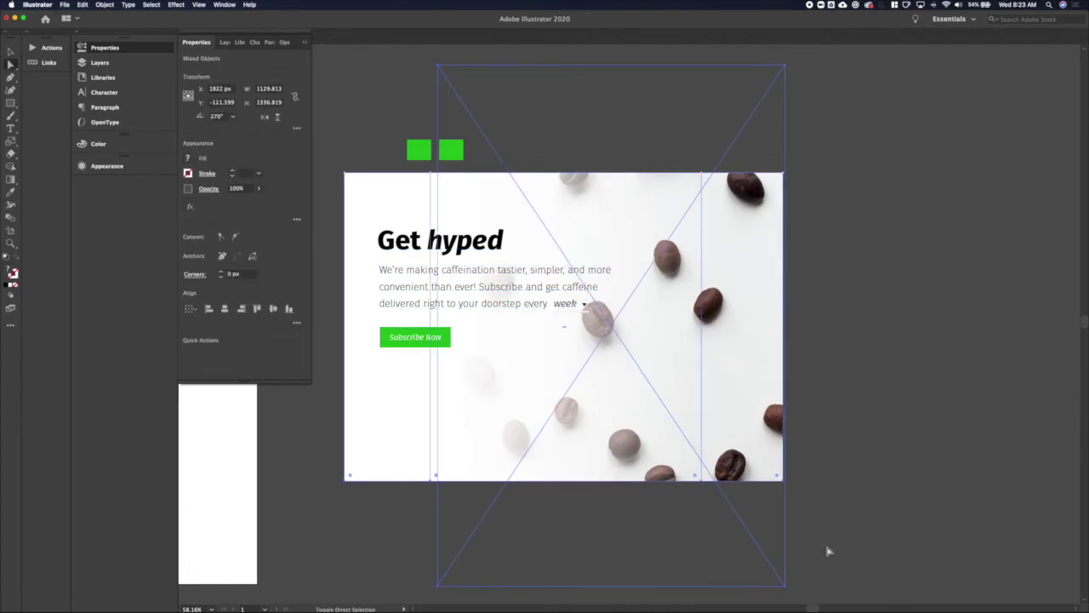
key(Up)
key(Up)
key(Up)
key(Up)
key(Up)
key(Up)
key(Up)
key(Up)
key(Up)
key(Up)
key(Up)
key(Up)
key(Up)
key(Up)
key(Up)
key(Up)
key(Up)
key(Up)
key(Up)
key(Up)
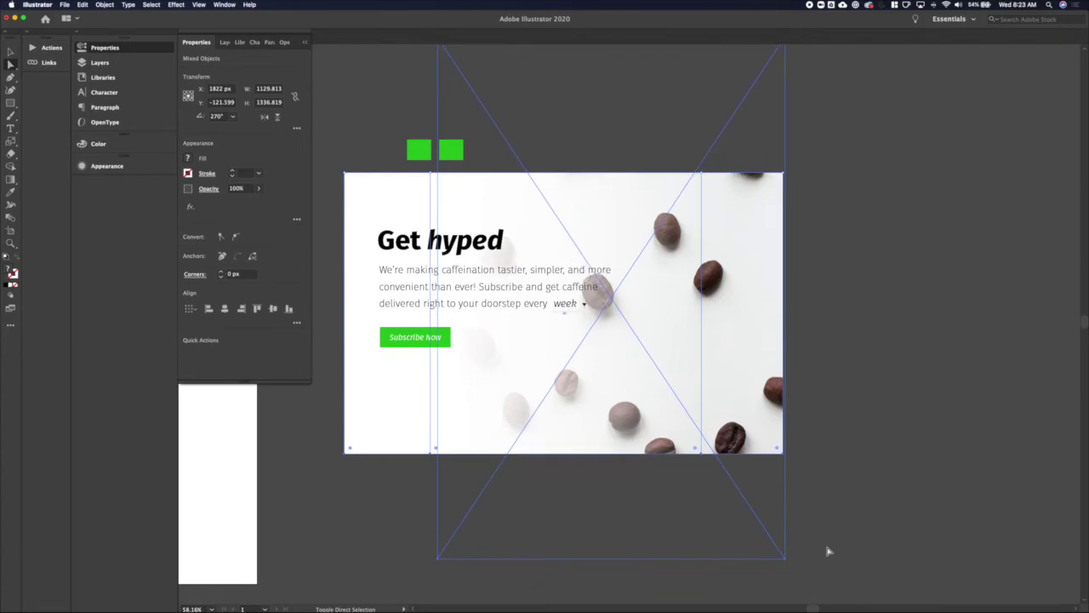
key(Up)
key(Up)
key(Up)
key(Up)
key(Up)
key(Up)
key(Up)
key(Up)
key(Up)
key(Up)
key(Up)
key(Up)
key(Up)
key(Up)
key(Up)
key(Up)
key(Up)
key(Up)
key(Up)
key(Up)
key(Up)
key(Up)
key(Up)
key(Up)
key(Up)
key(Up)
key(Up)
key(Up)
key(Up)
key(Up)
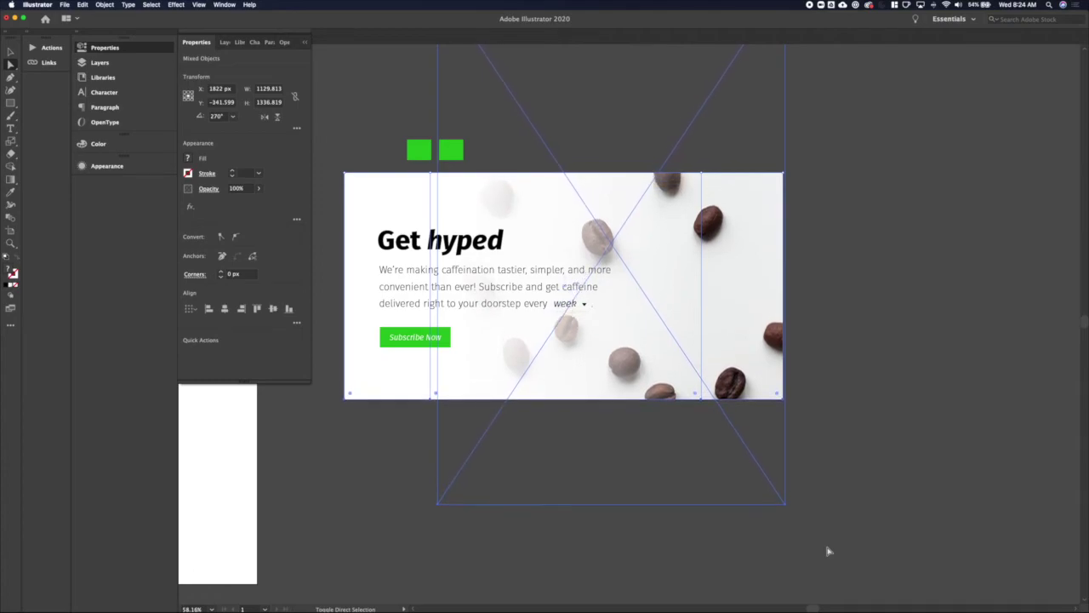
key(shift+Down)
key(shift+Down)
key(v)
click(830, 401)
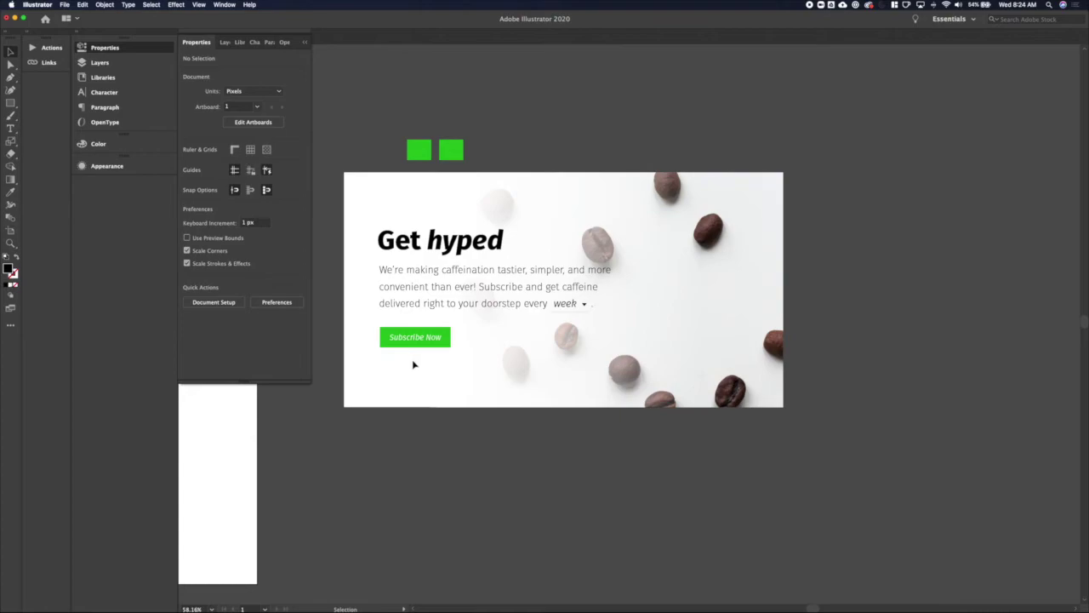
Shift the gradient rectangle's midpoint to about 77.6% so the white covers more of the photo
click(346, 412)
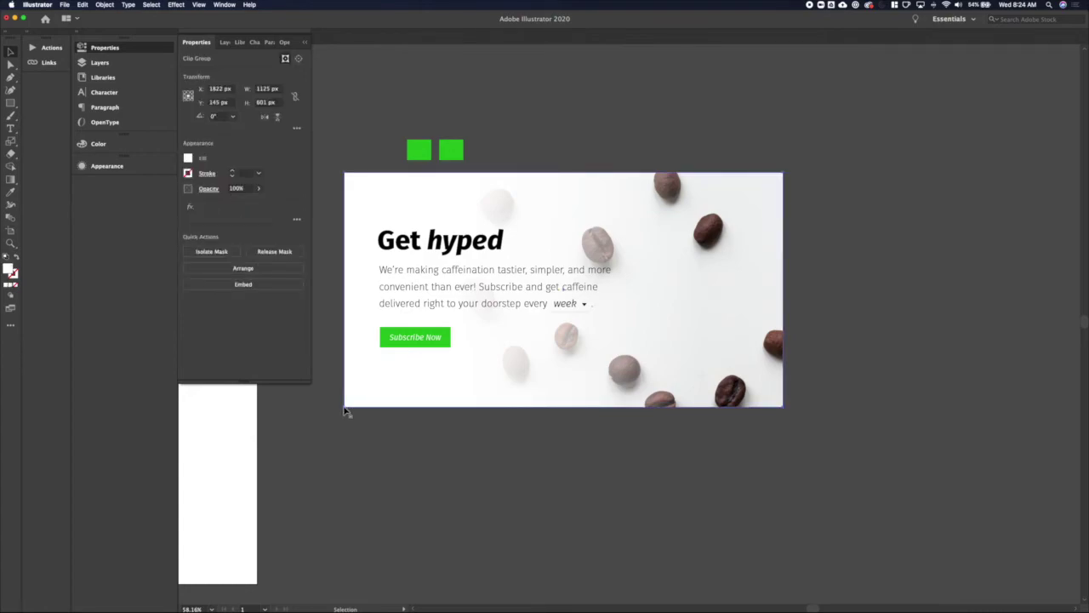
key(super+shift+a)
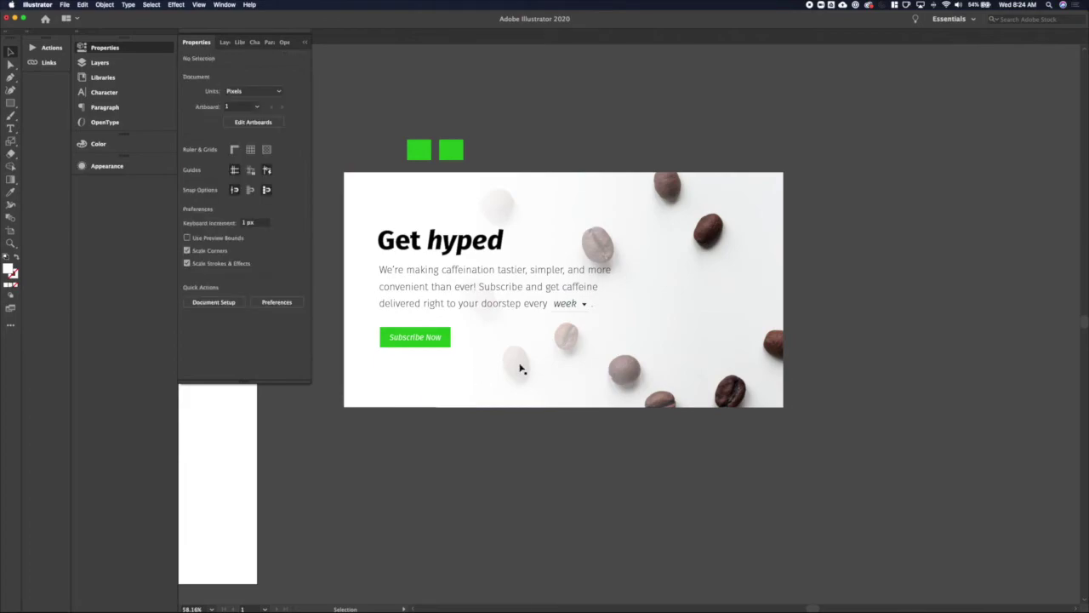
click(521, 367)
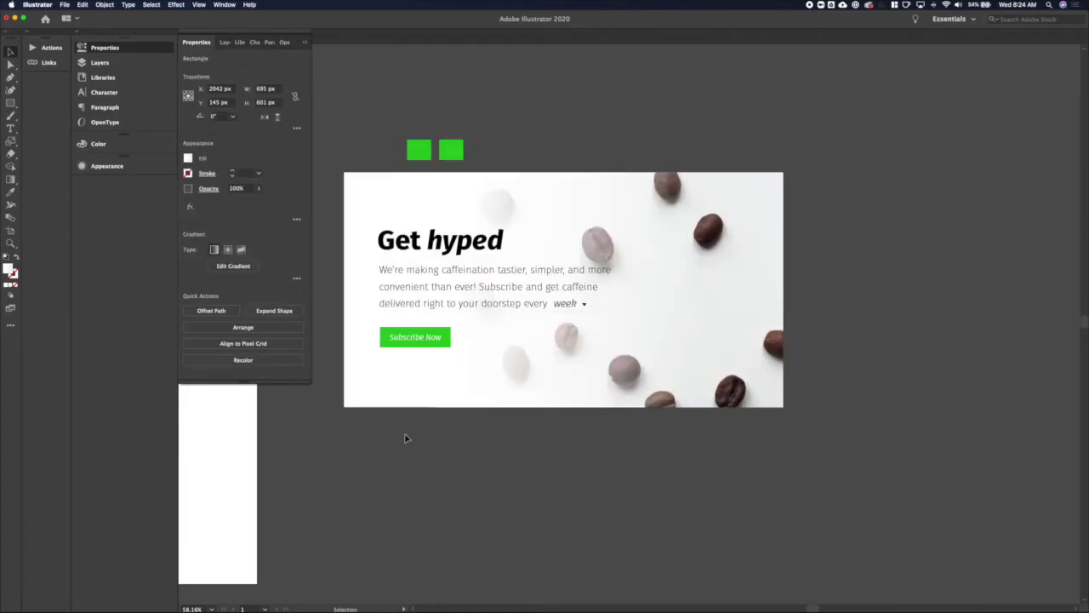
click(406, 438)
click(523, 361)
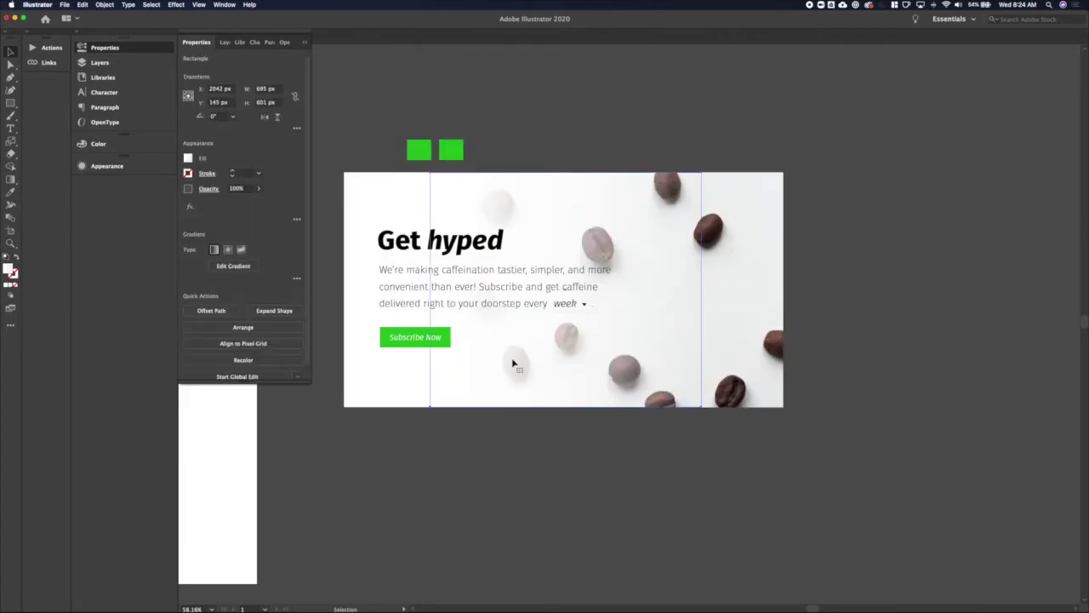
click(294, 279)
drag(251, 364, 260, 366)
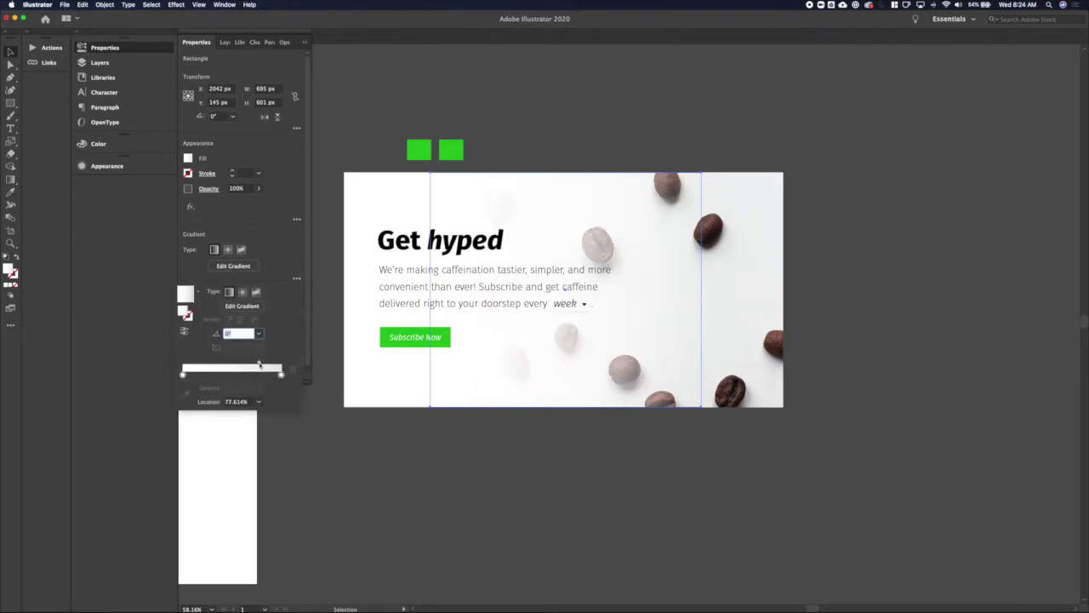
Narrow the tagline's text box to about 520 px wide by moving its right corner points inward
click(577, 445)
click(569, 283)
key(a)
click(622, 270)
key(shift+Left)
key(shift+Left)
key(shift+Left)
key(shift+Left)
key(shift+Left)
key(shift+Left)
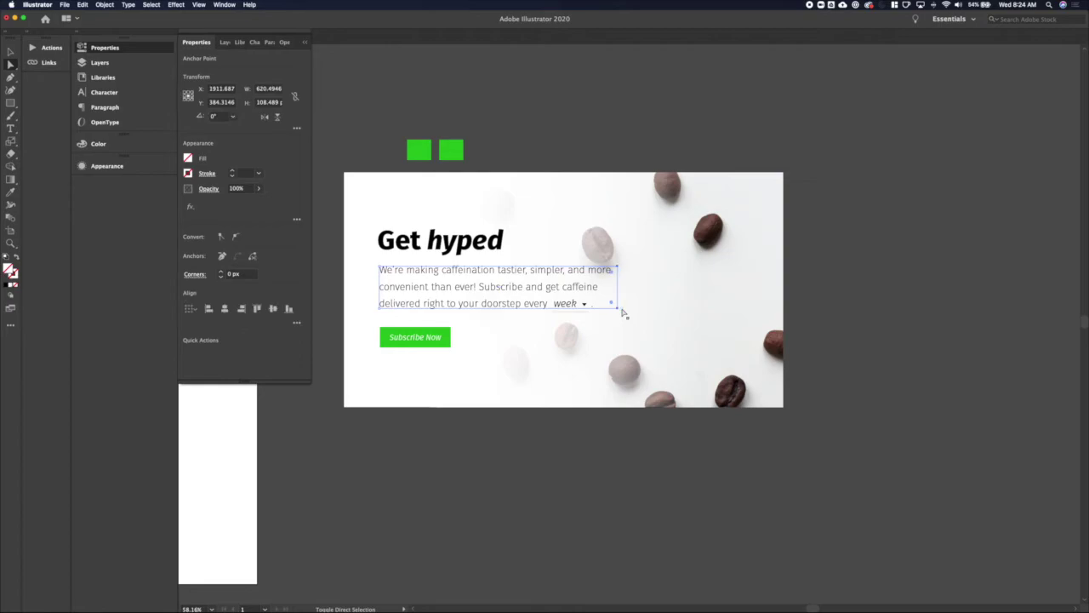
key(shift+Left)
key(shift+Left)
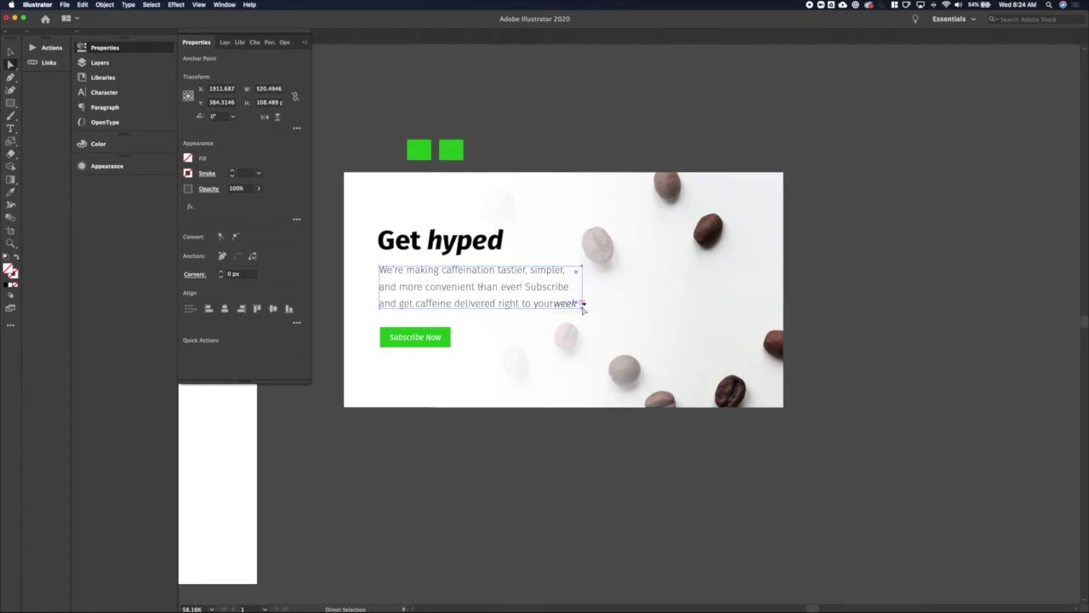
Lower the bottom corner points of the tagline's text box so it fits a fourth line of text
click(583, 309)
click(403, 300)
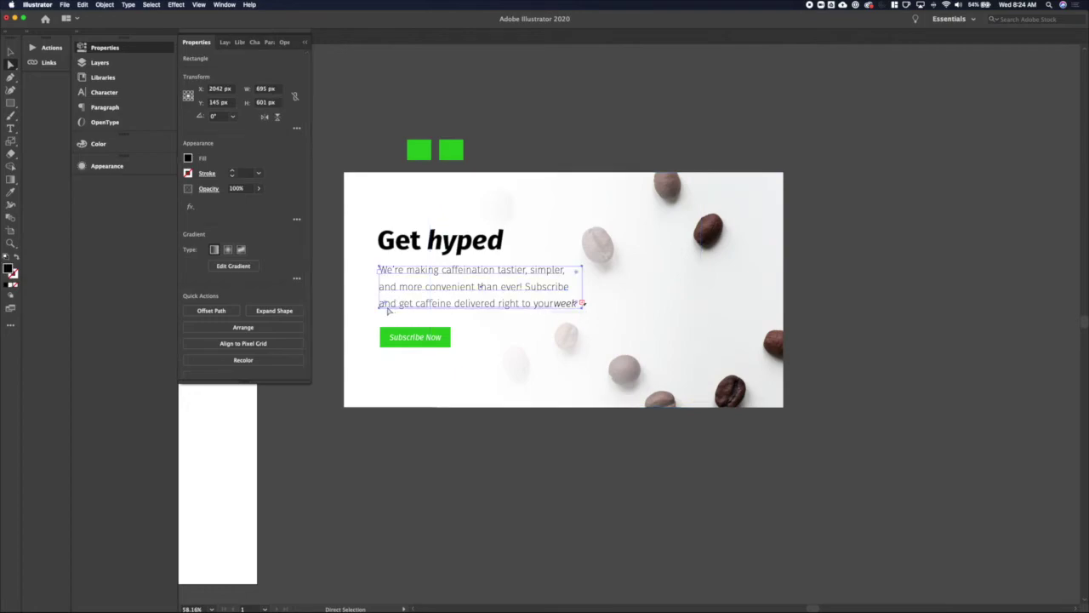
click(380, 309)
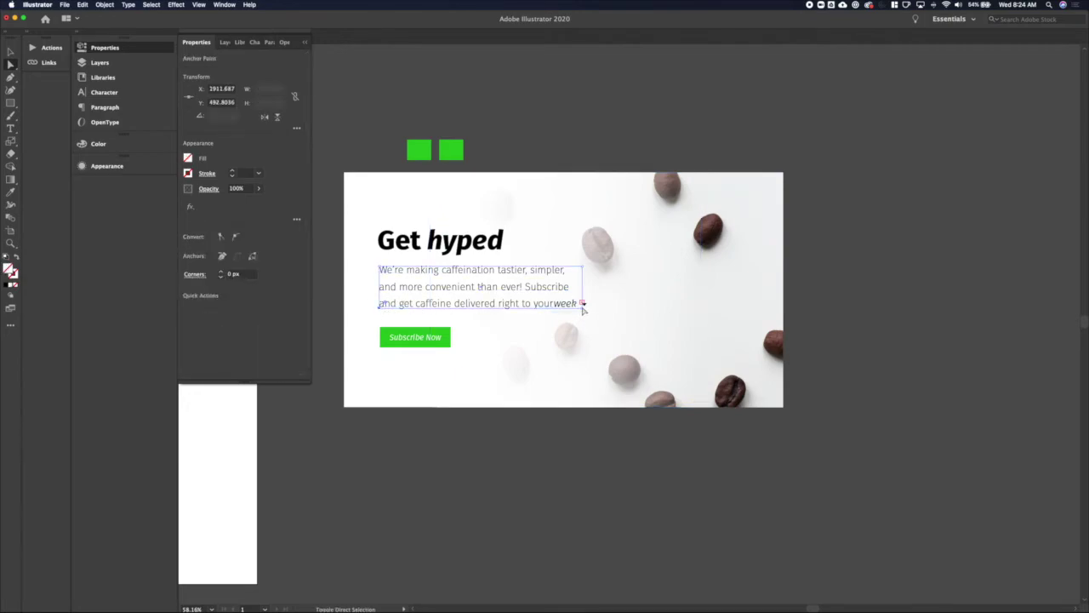
key(shift+Down)
key(shift+Down)
key(shift+Down)
key(shift+Down)
key(shift+Down)
key(shift+Down)
key(shift+Down)
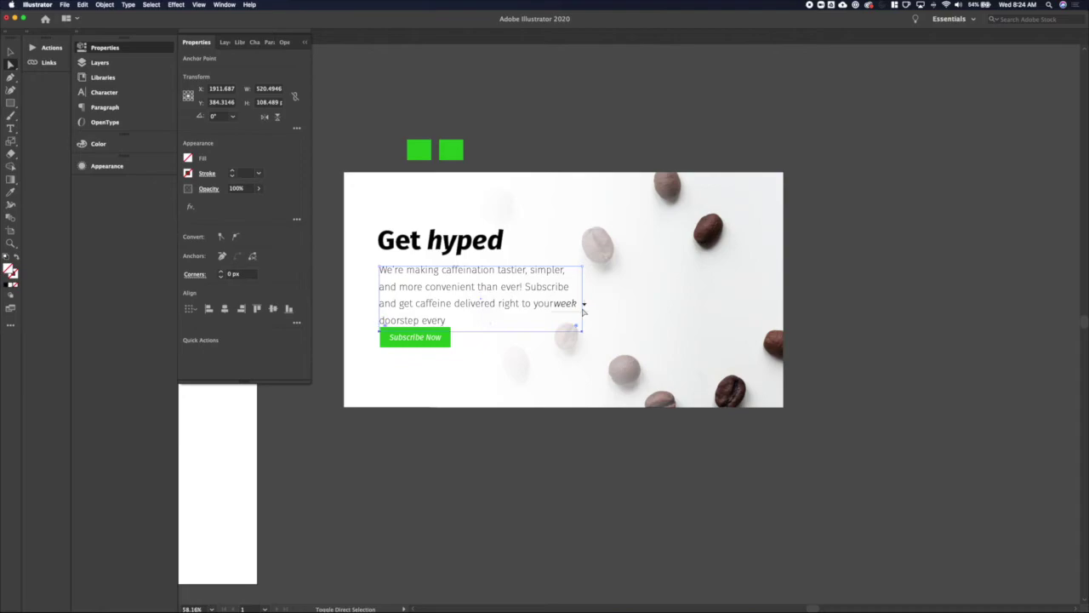
key(shift+Up)
key(shift+Up)
Move the Subscribe Now button down about 50 px, clear of the tagline's last line
key(v)
click(339, 347)
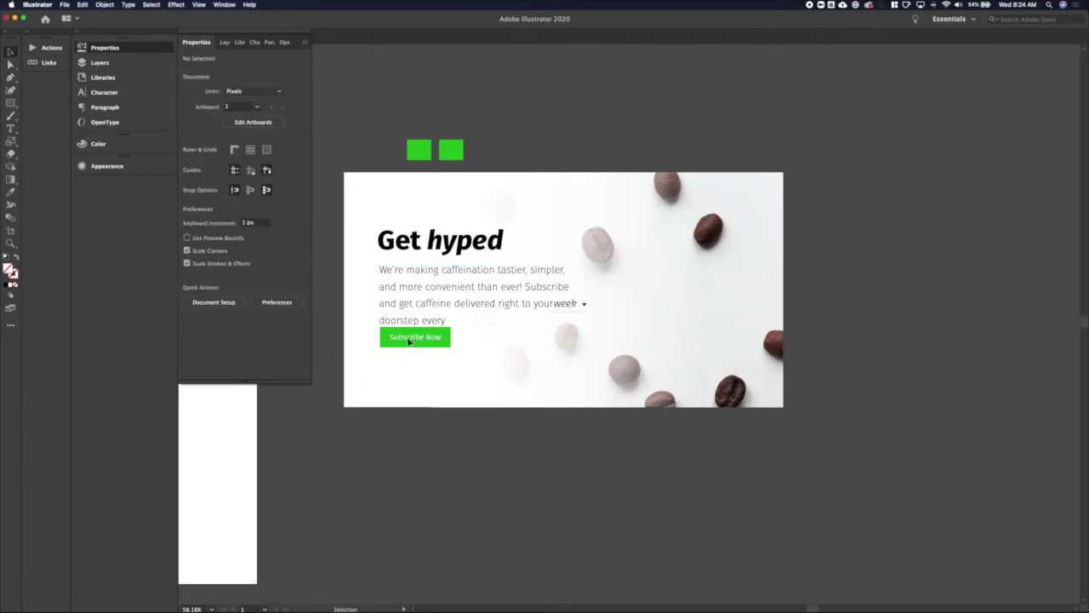
click(407, 343)
key(shift+Down)
key(shift+Down)
key(shift+Down)
key(shift+Down)
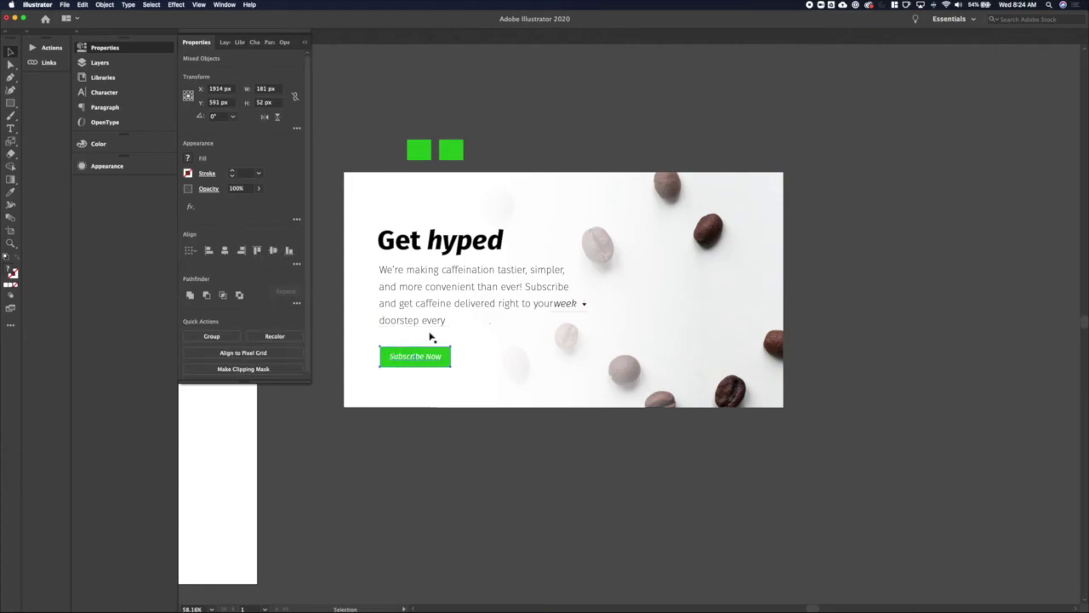
Move the week dropdown to the tagline's last line, directly after "doorstep every"
click(579, 309)
key(shift+Down)
key(shift+Down)
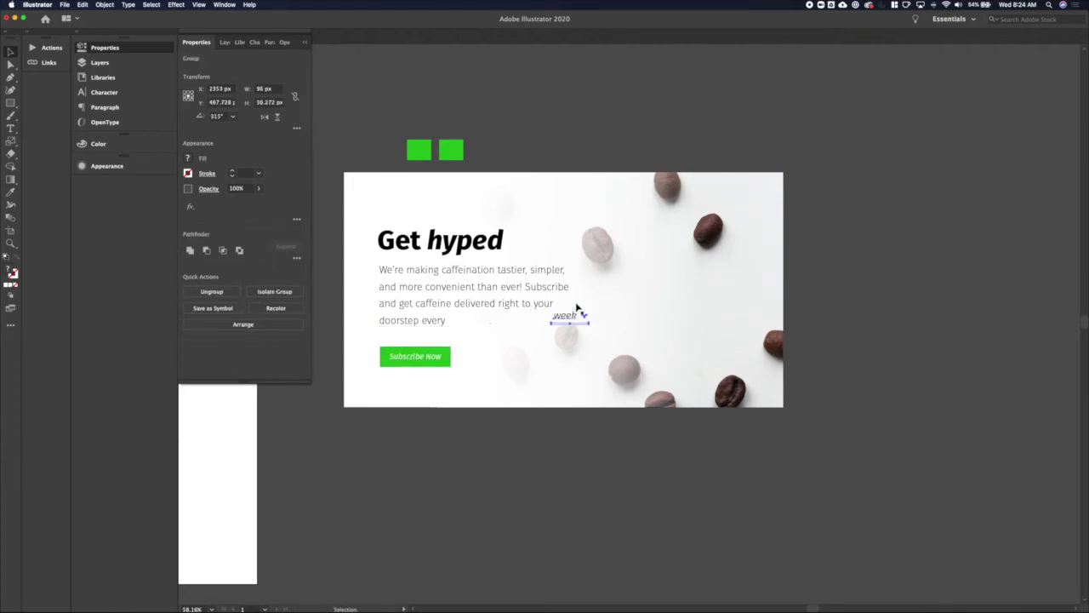
drag(572, 317, 469, 324)
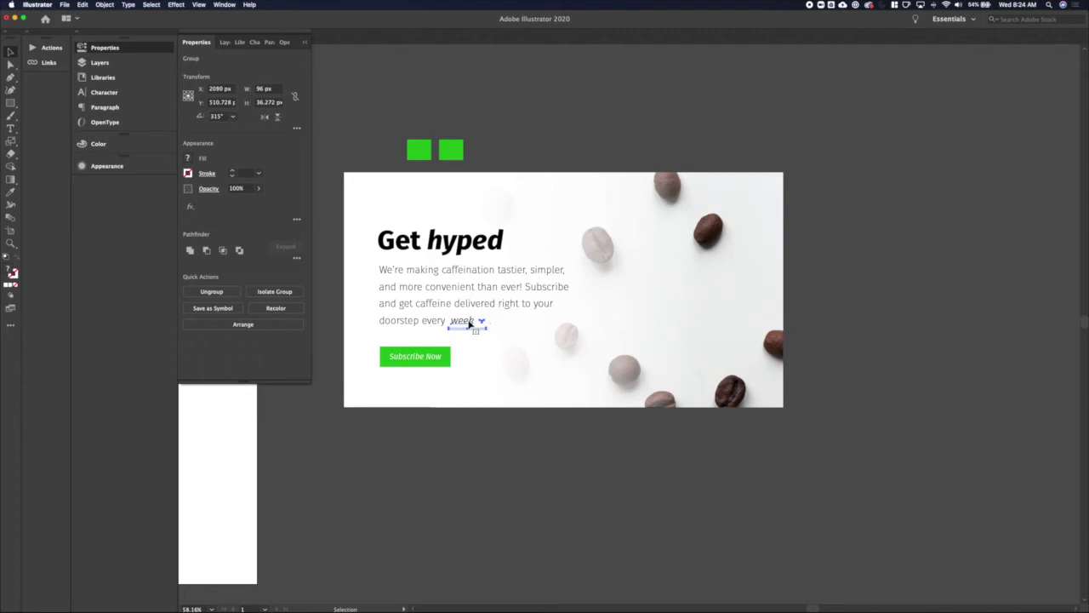
click(328, 304)
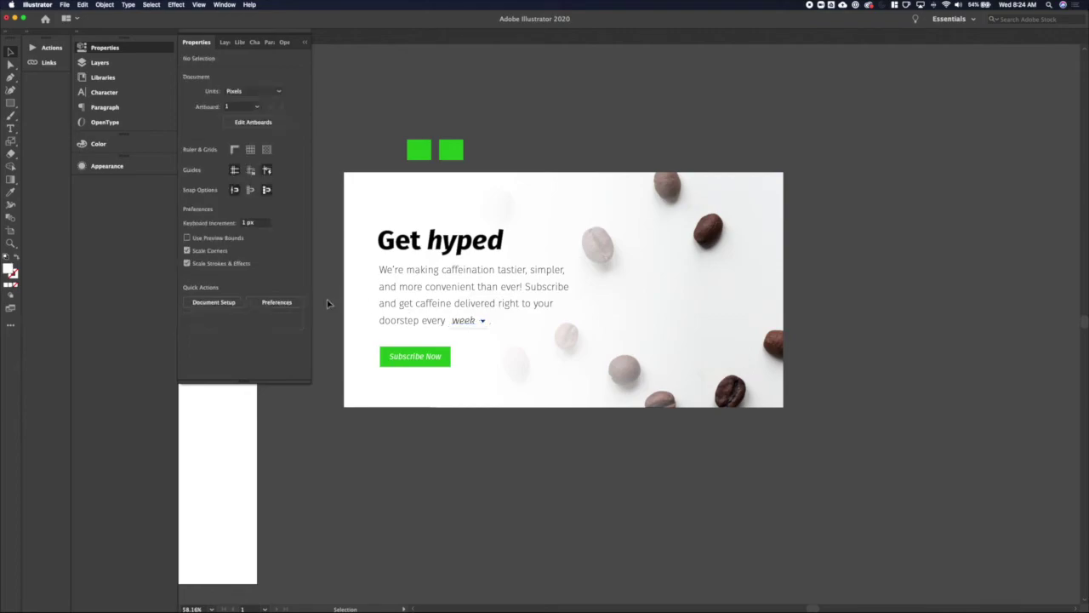
click(466, 324)
click(483, 449)
Delete the two spare green squares above the layout
scroll(484, 448, down, 2)
drag(409, 189, 503, 236)
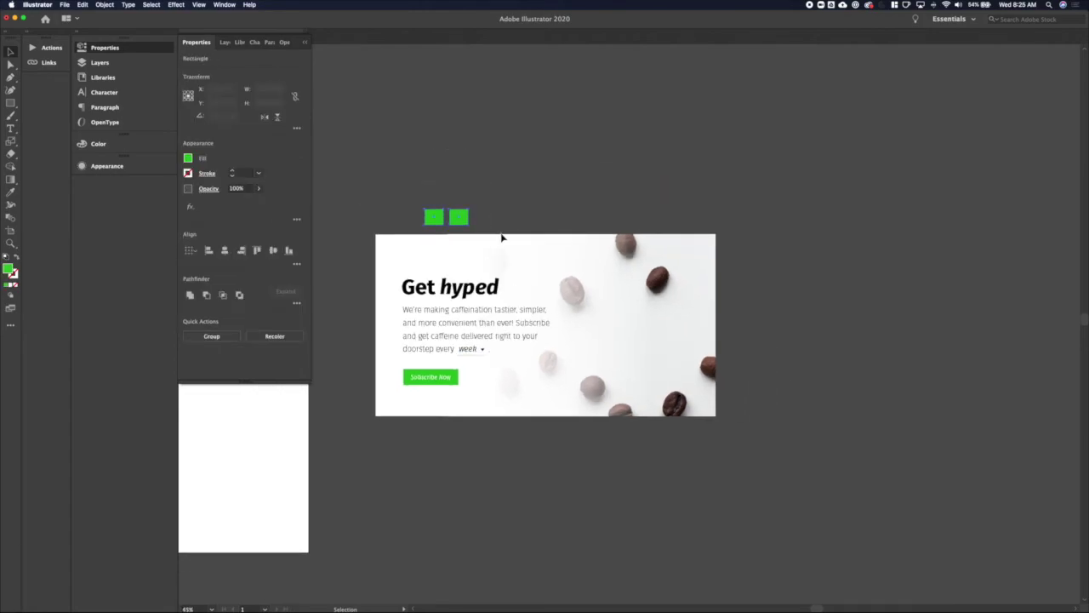
key(Delete)
Group the whole call-to-action layout and move it onto the middle of the white artboard
scroll(476, 200, left, 5)
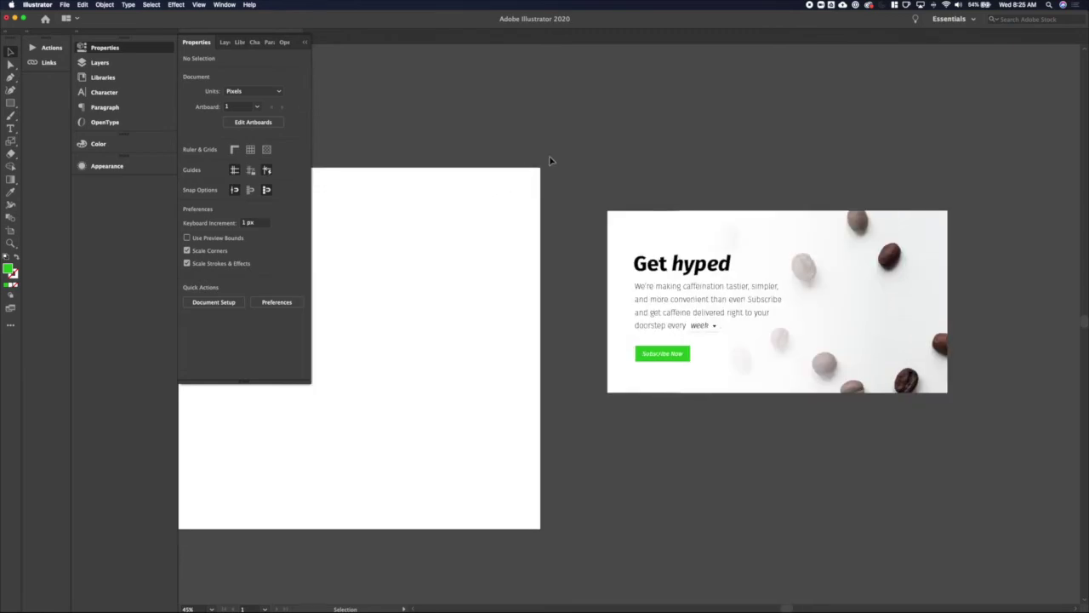
key(ctrl+g)
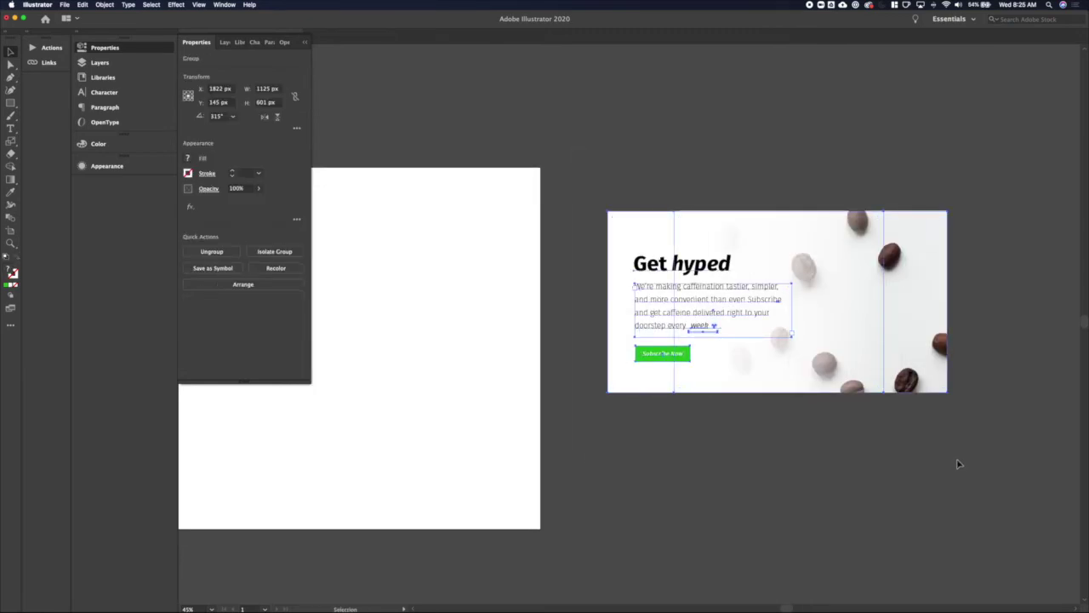
scroll(936, 357, left, 5)
drag(925, 309, 452, 344)
scroll(452, 344, left, 5)
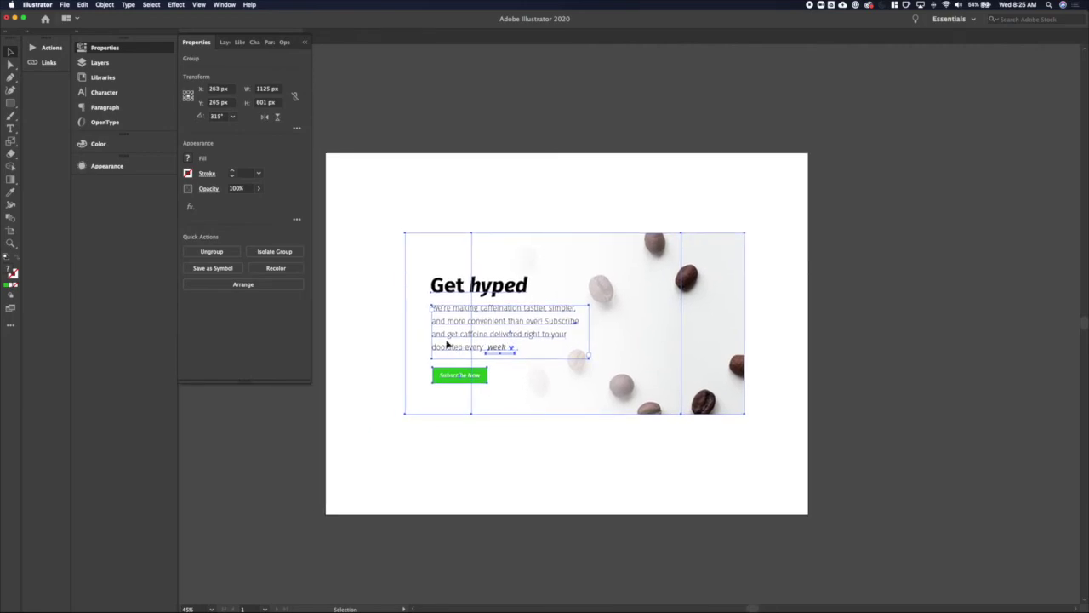
Create a 1600 × 1200 px green rectangle over the artboard and send it behind the layout group
key(m)
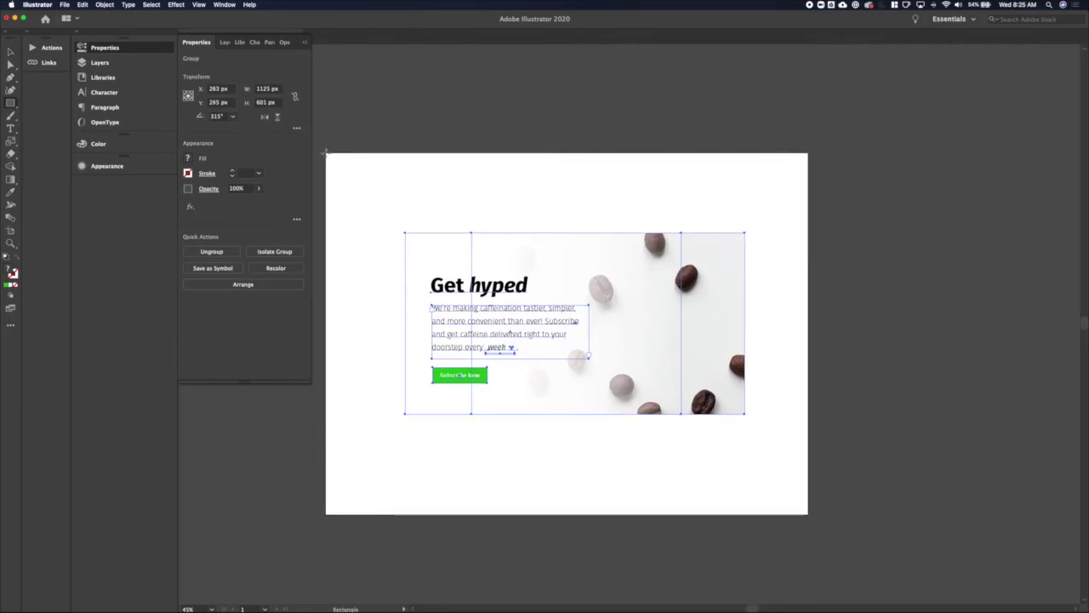
click(324, 151)
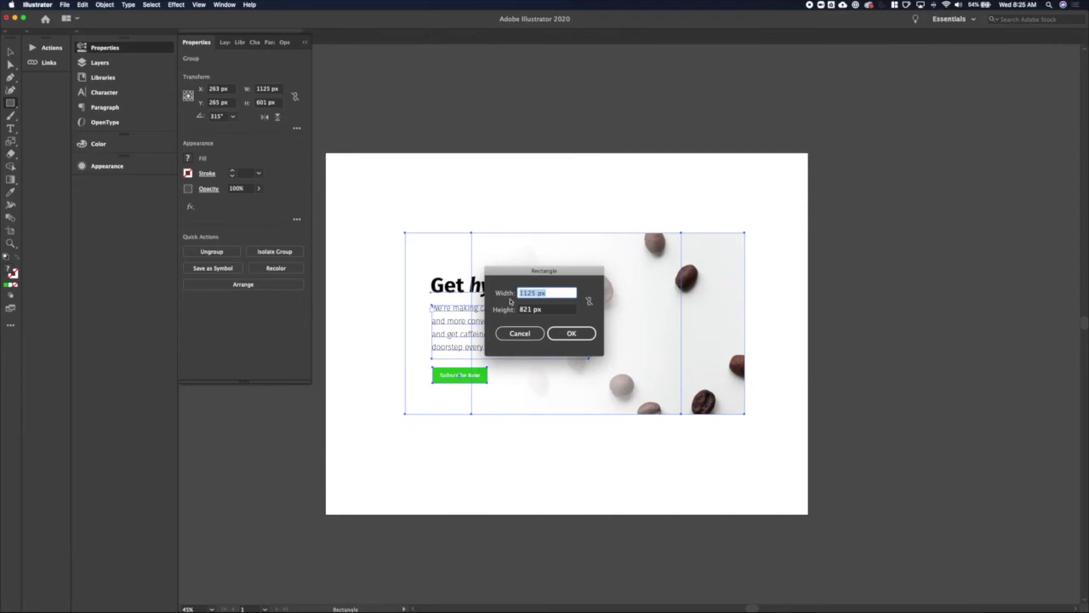
text(1600)
key(Tab)
text(1)
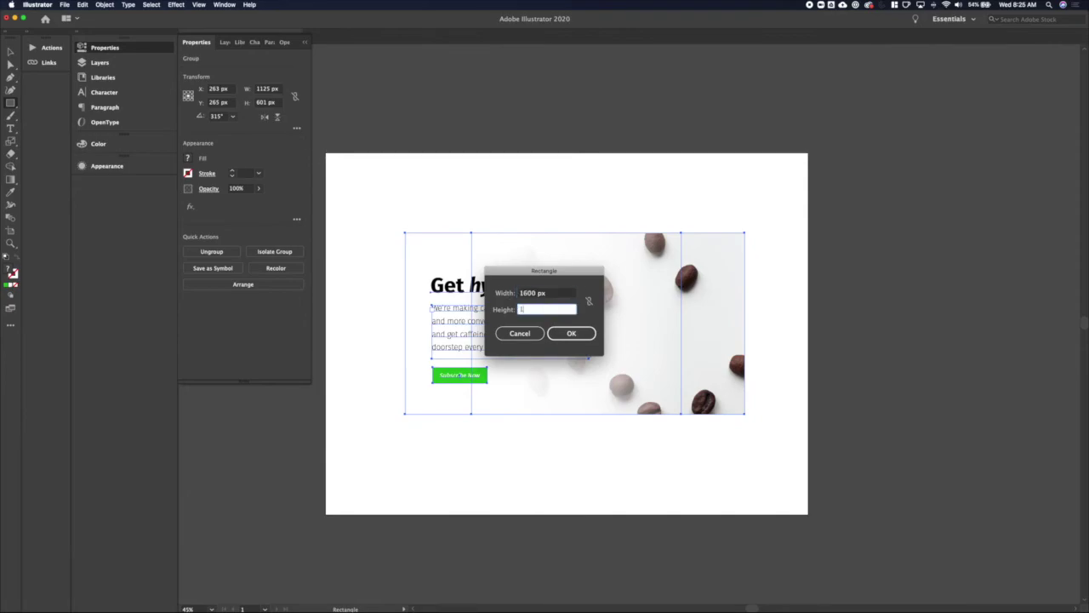
text(200)
key(Return)
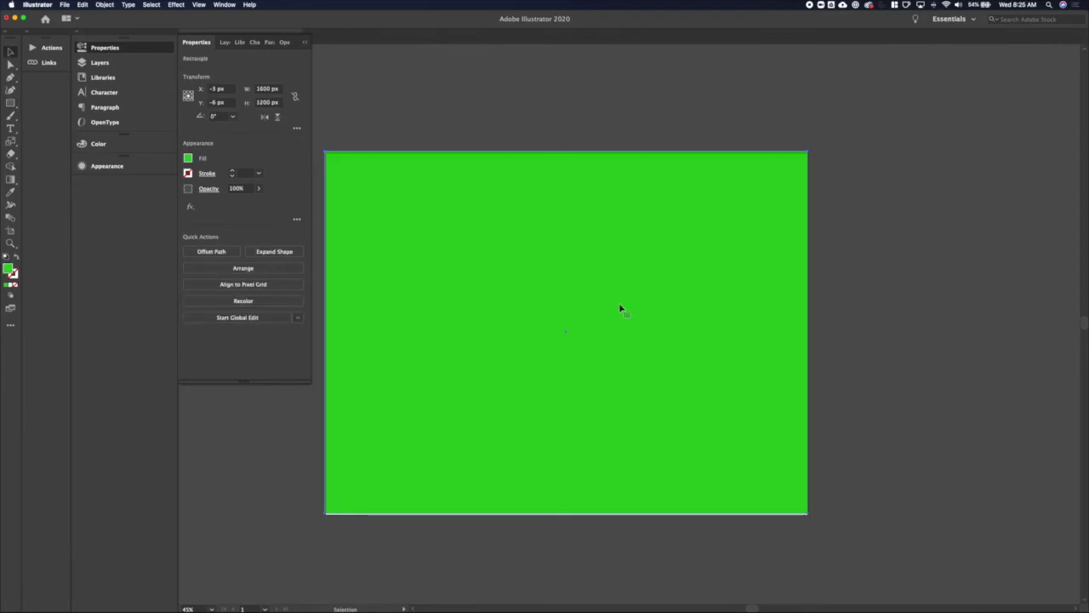
key(super+shift+bracketleft)
Align the green background rectangle with the artboard by setting its position to X 0 px and Y 0 px
key(Down)
key(Down)
key(Down)
key(Down)
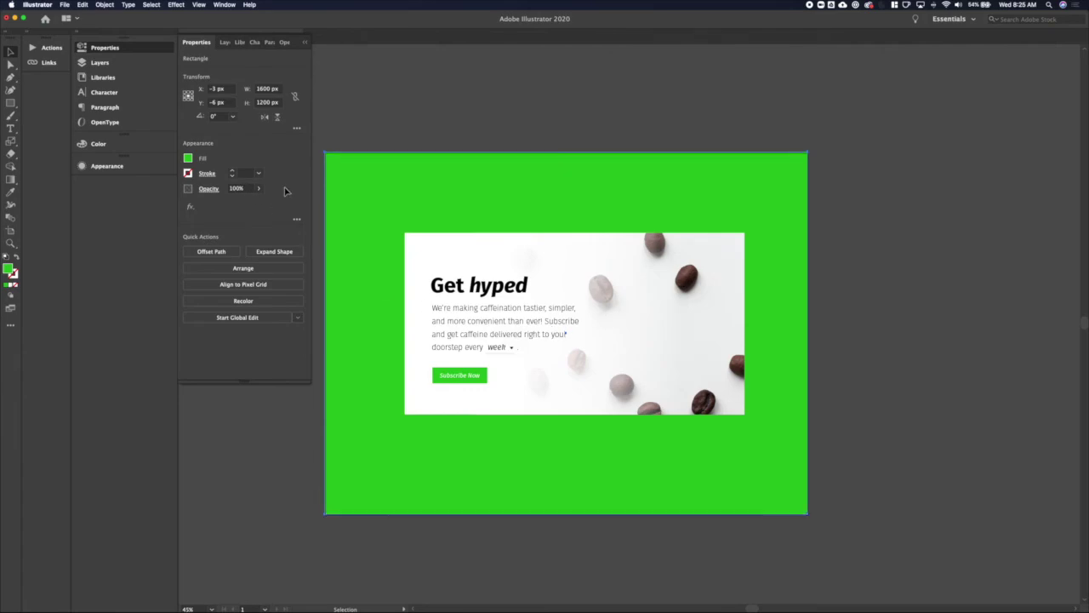
key(Right)
key(Right)
key(Right)
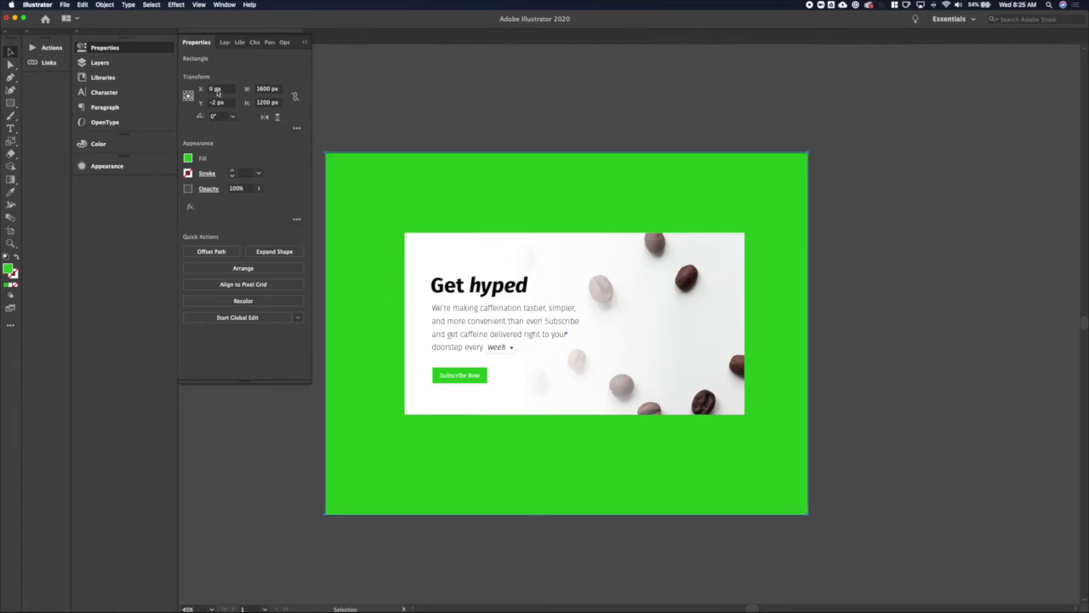
double_click(217, 90)
text(0)
key(Tab)
text(0)
key(Tab)
key(Return)
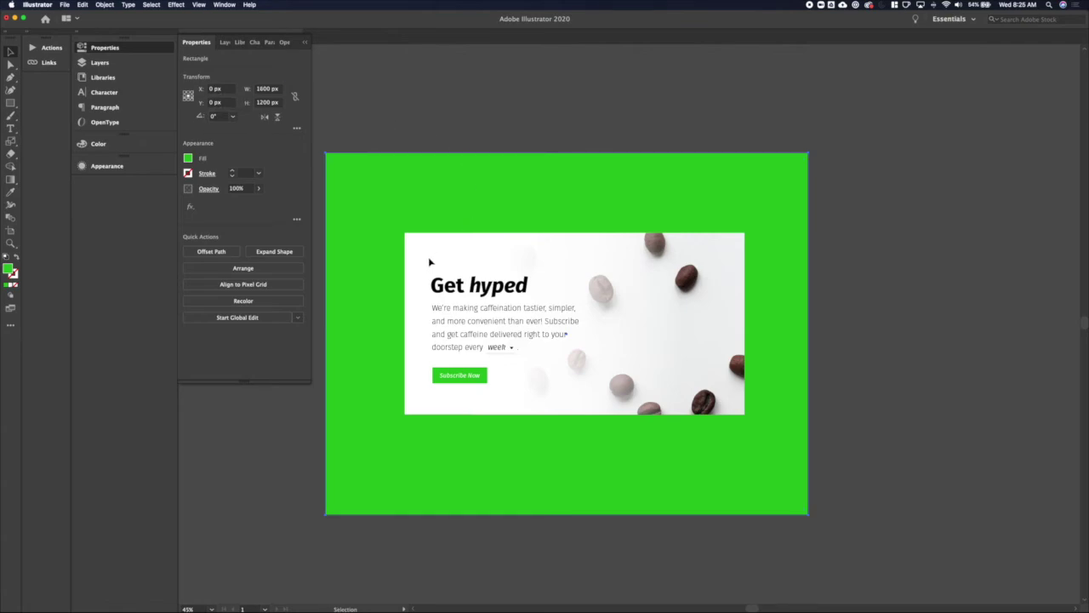
Start a previewed Multiply drop shadow on the layout group with 30% opacity
drag(391, 125, 780, 457)
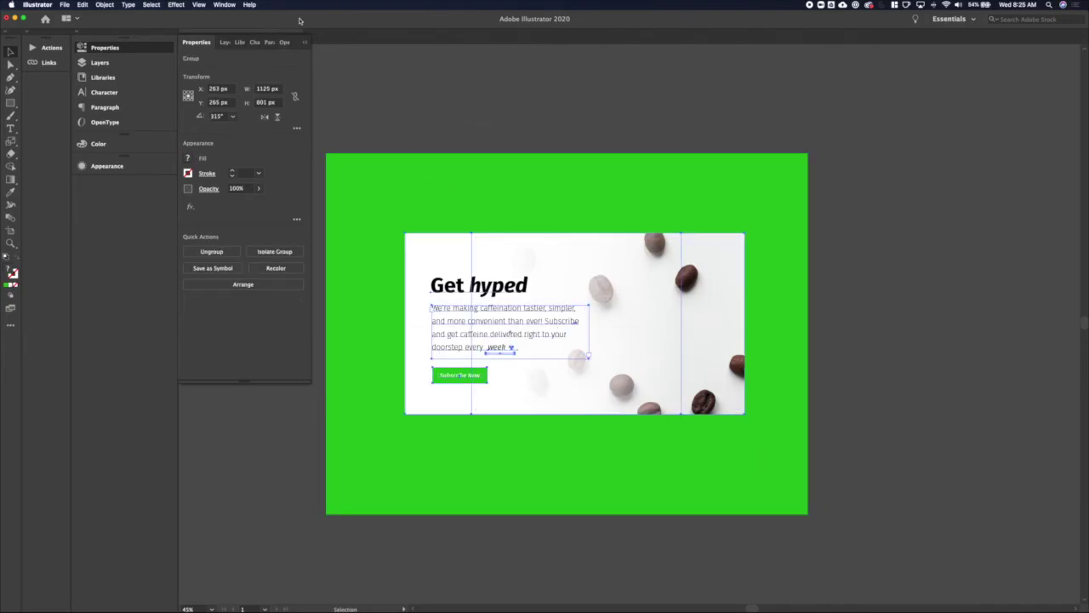
click(177, 5)
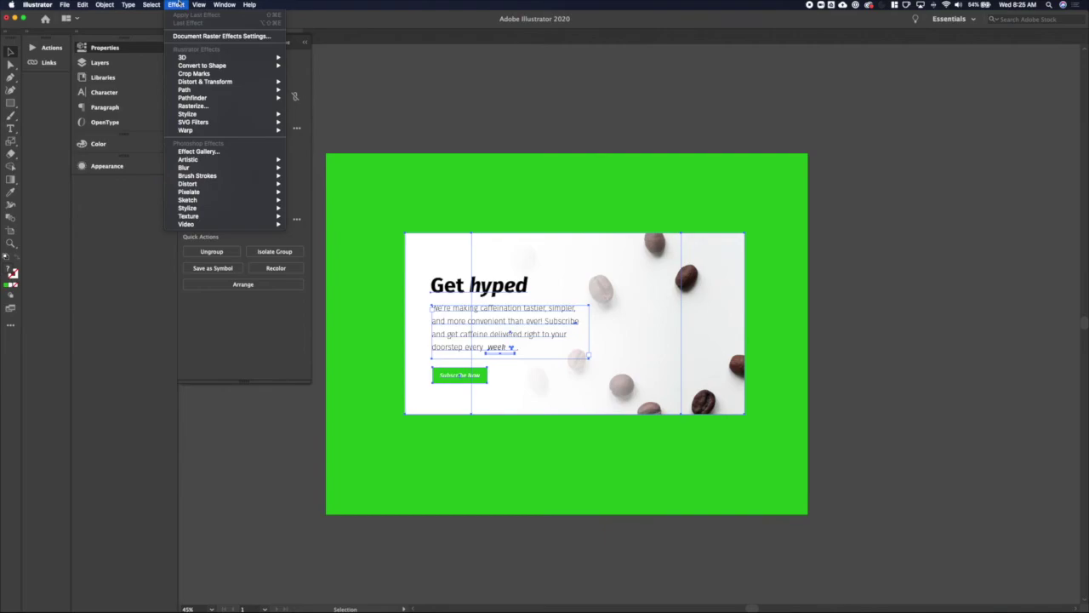
mouse_move(255, 113)
click(325, 110)
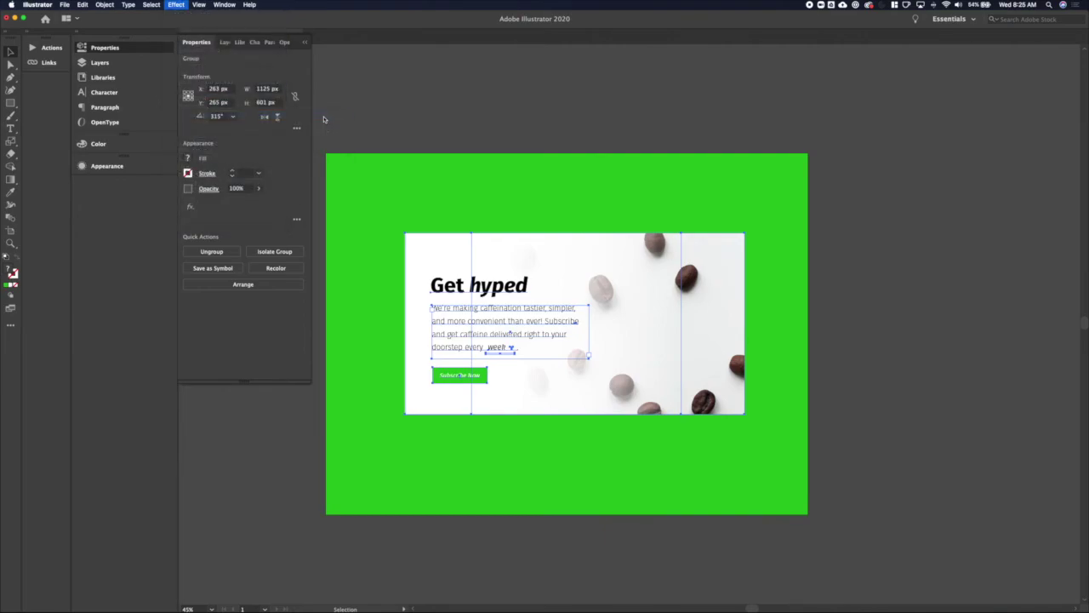
click(244, 243)
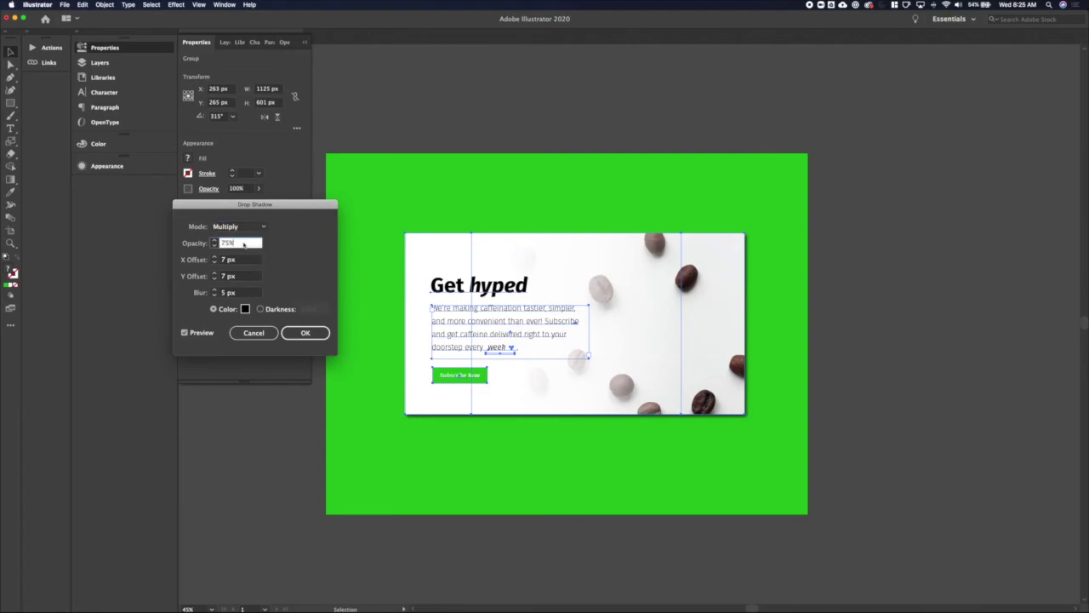
text(80)
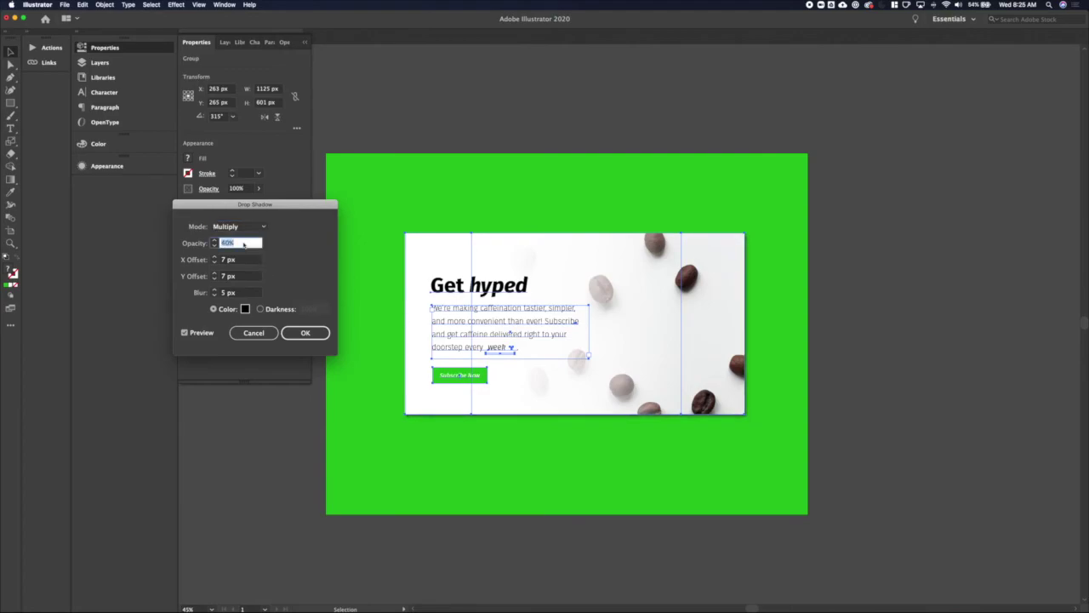
text(30)
Set the drop shadow's X and Y offsets to 70 px each and its blur to 60 px
key(Tab)
text(50)
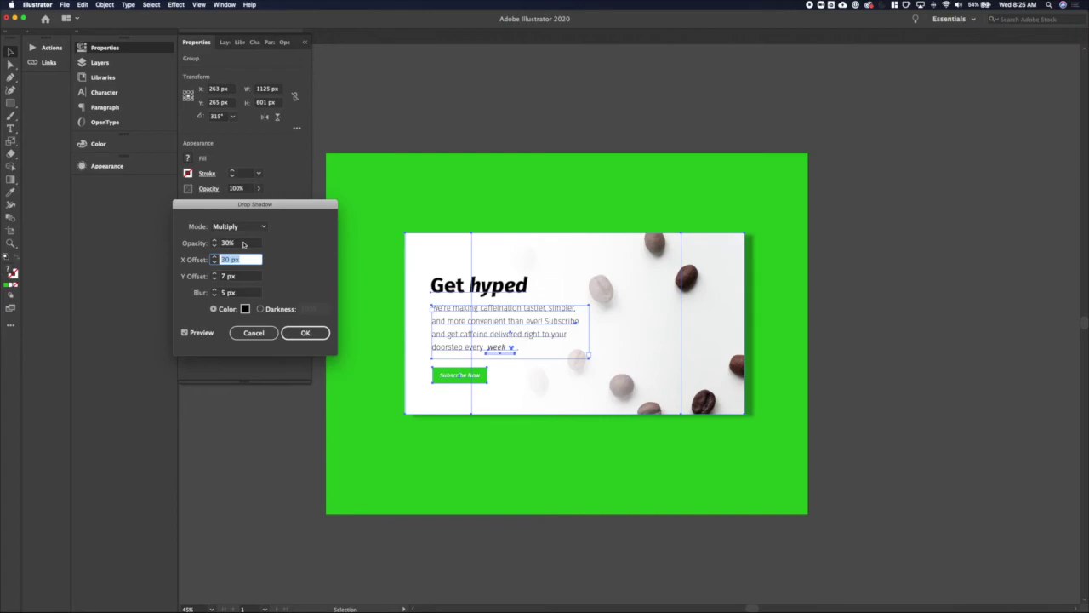
key(shift+Up)
key(shift+Up)
key(Tab)
key(shift+Up)
key(shift+Up)
key(shift+Up)
key(shift+Up)
key(shift+Up)
key(shift+Up)
key(shift+Up)
key(Tab)
text(40)
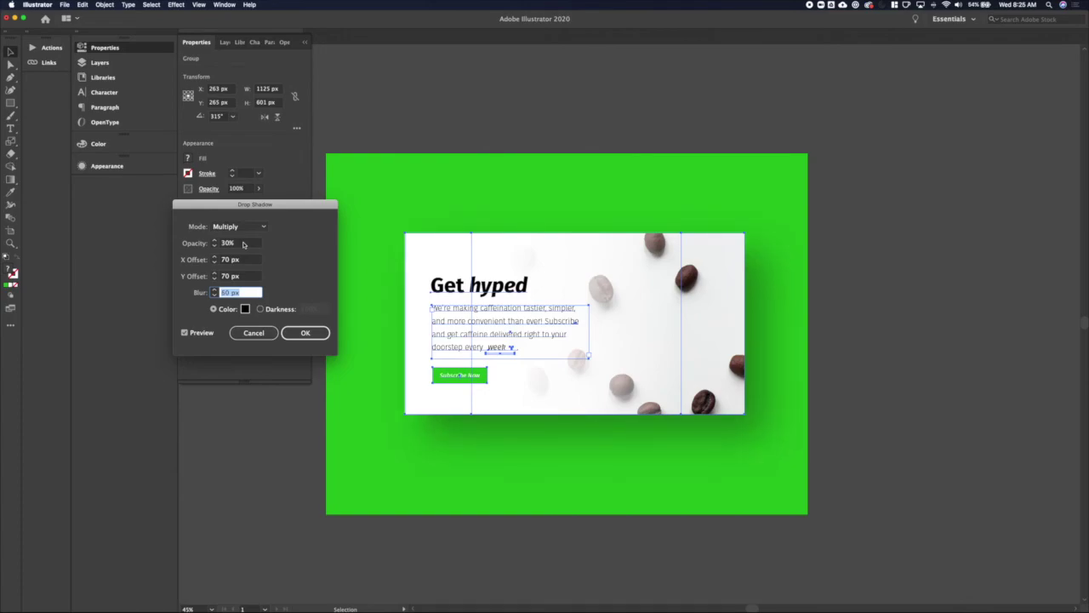
Reduce the drop shadow's X offset to 10 px so it falls mostly below the card
click(247, 261)
key(shift+Up)
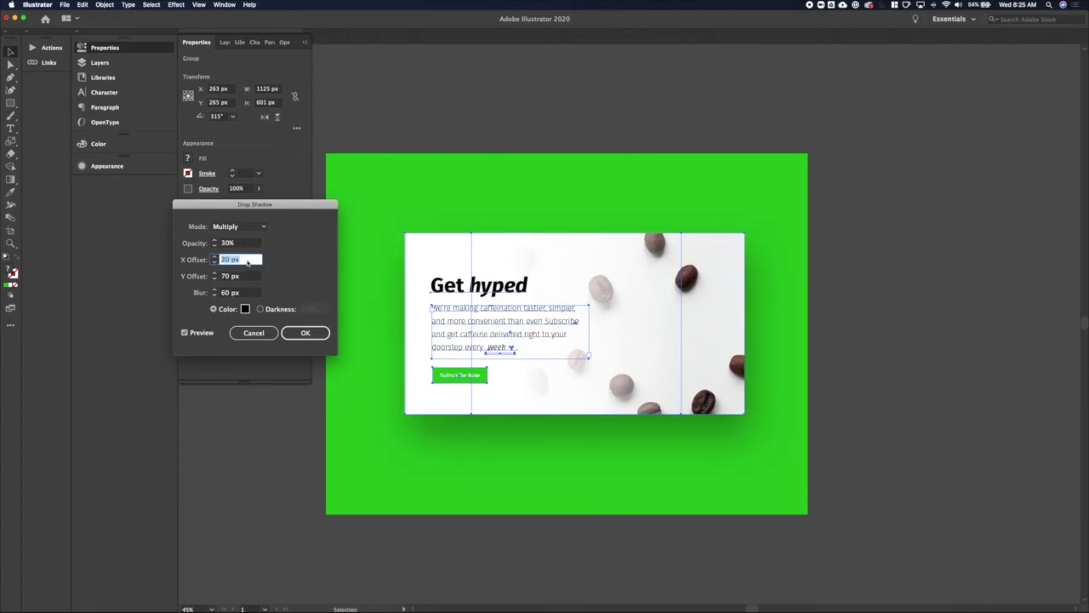
key(shift+Down)
key(shift+Down)
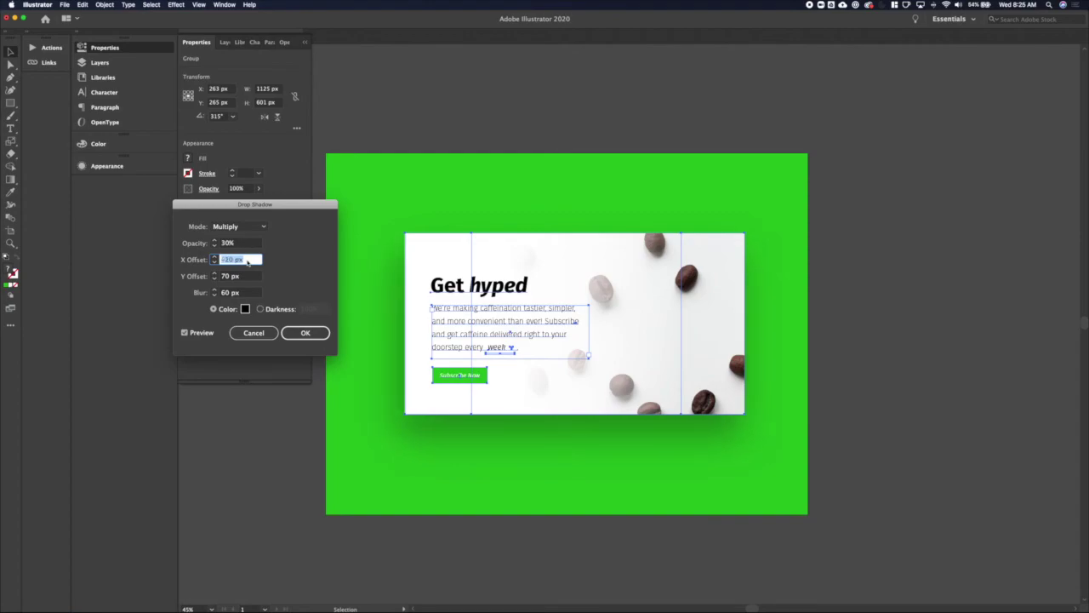
key(shift+Up)
key(shift+Up)
key(shift+Up)
Raise the drop shadow's opacity to 40% and its blur to 90 px
click(240, 246)
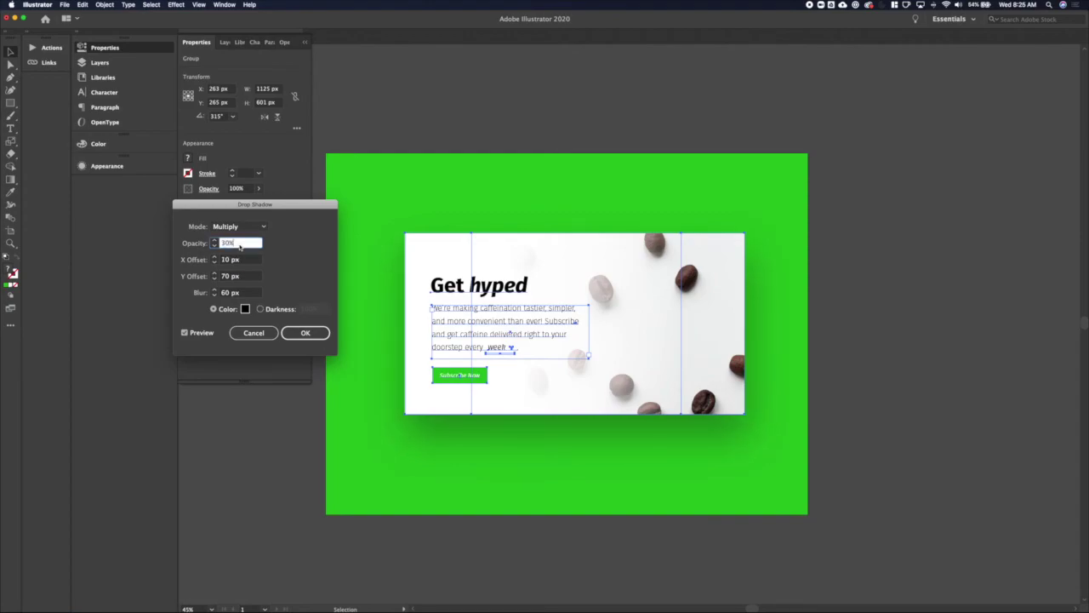
key(shift+Up)
key(shift+Up)
key(shift+Up)
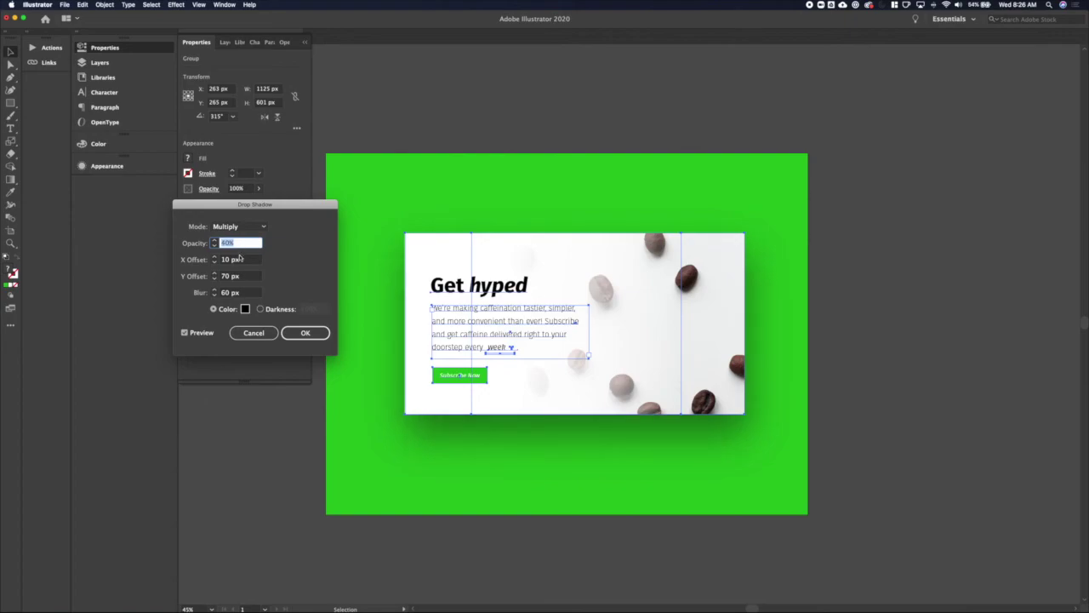
click(239, 292)
key(shift+Up)
key(shift+Up)
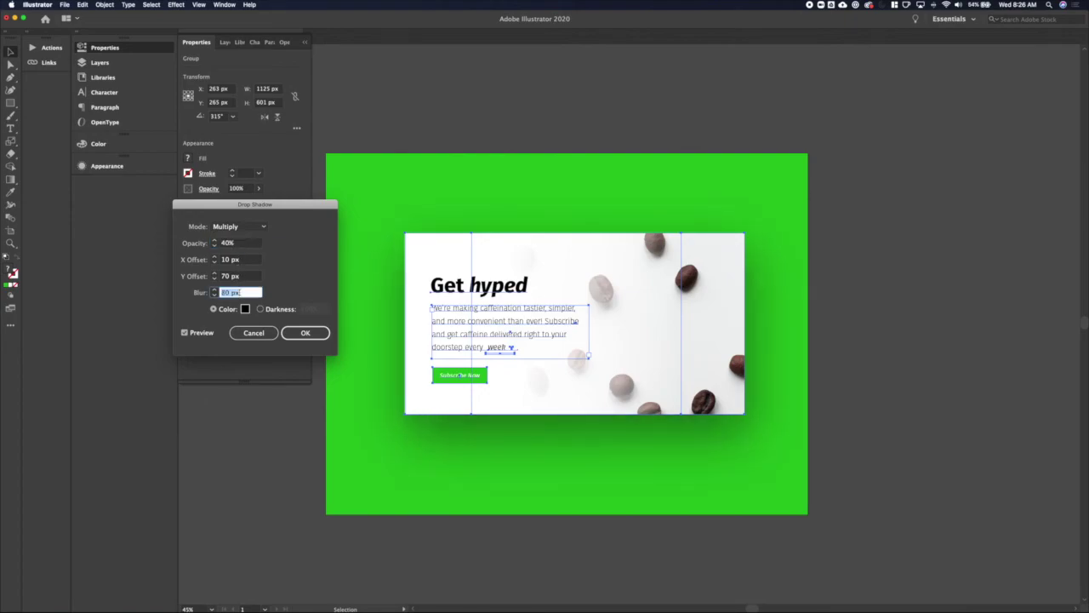
Try 50% opacity for the drop shadow, and settle on 30%
click(240, 244)
key(shift+Up)
key(shift+Up)
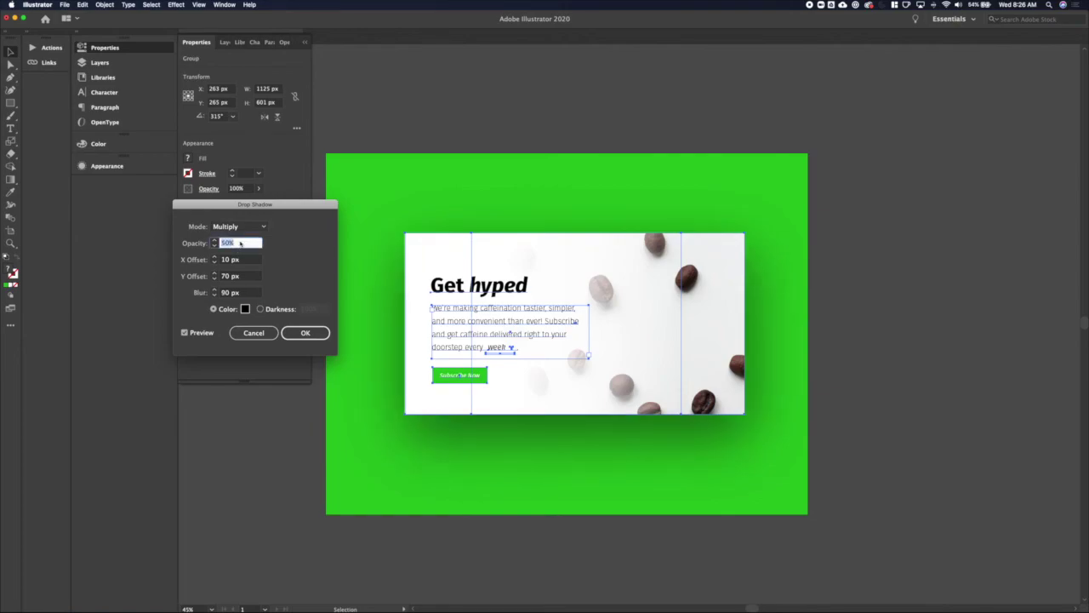
key(shift+Down)
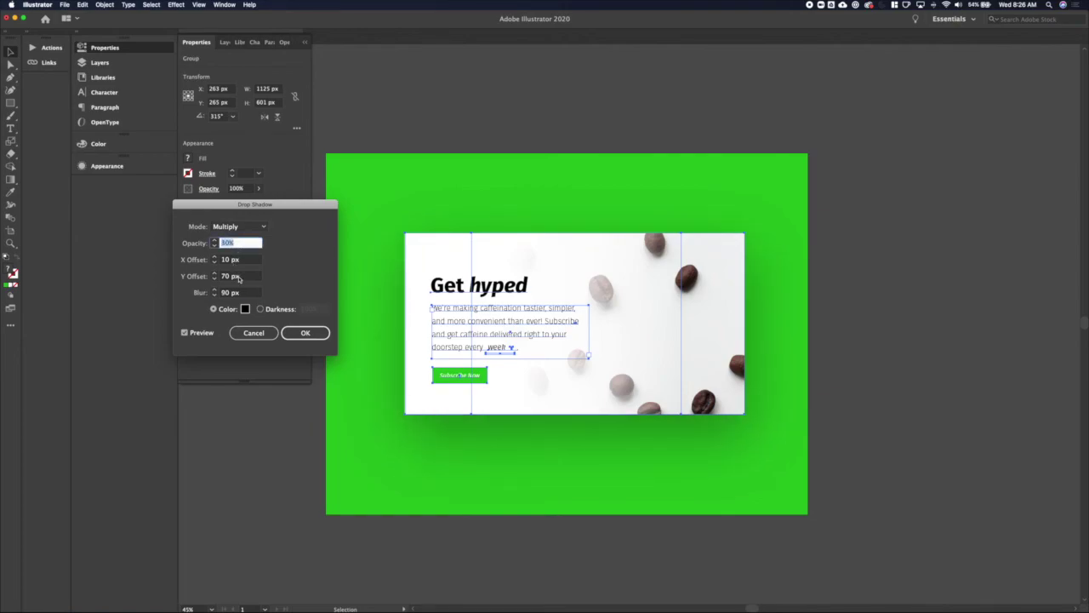
Increase the drop shadow's Y offset to 160 px and apply the effect to the card
click(240, 276)
key(shift+Up)
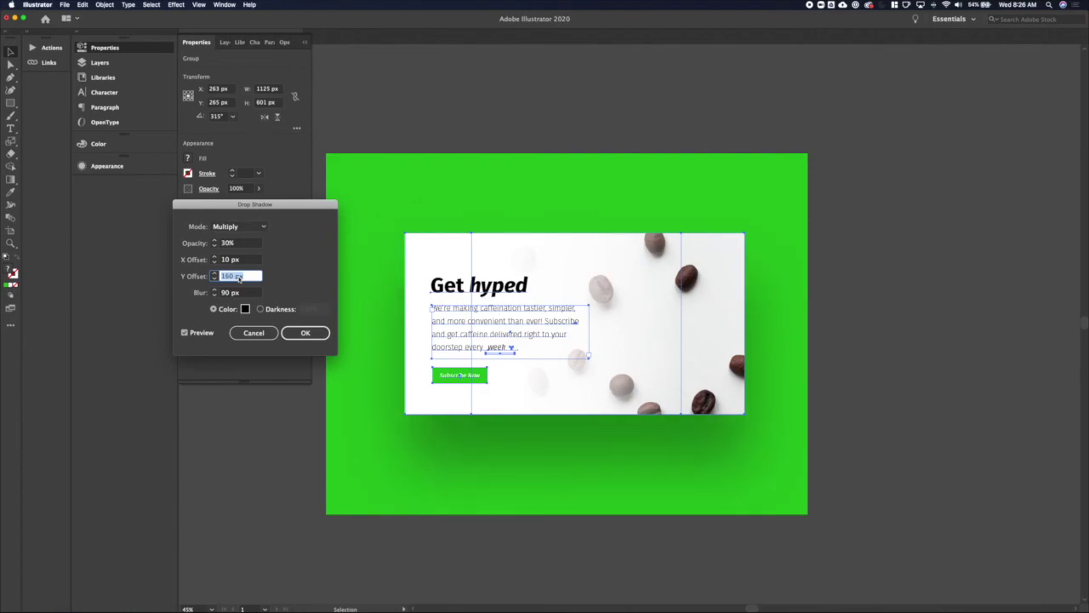
click(304, 332)
click(272, 483)
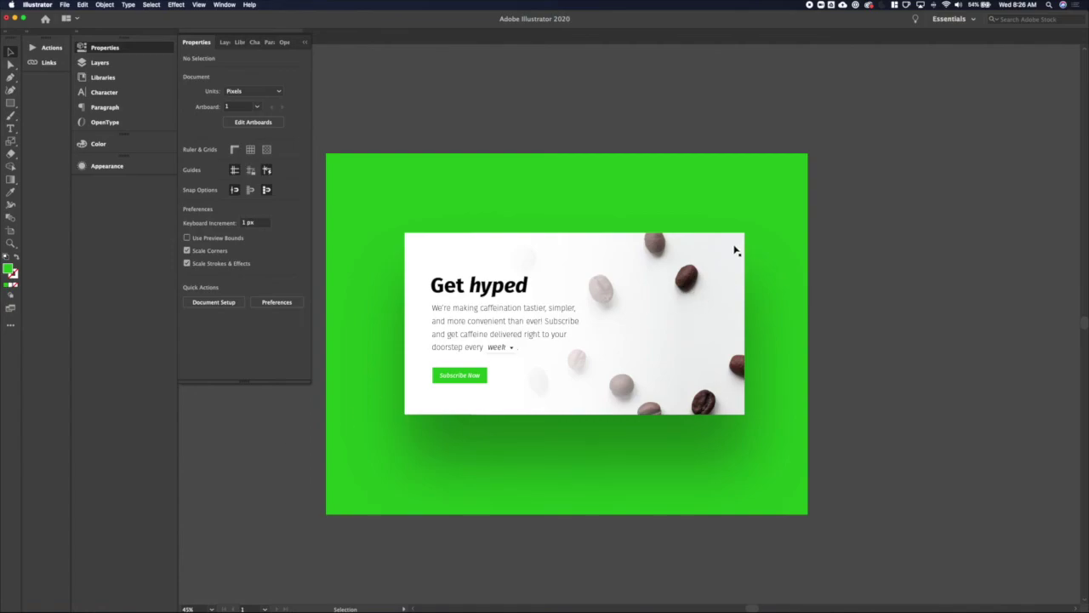
scroll(736, 250, up, 4)
key(l)
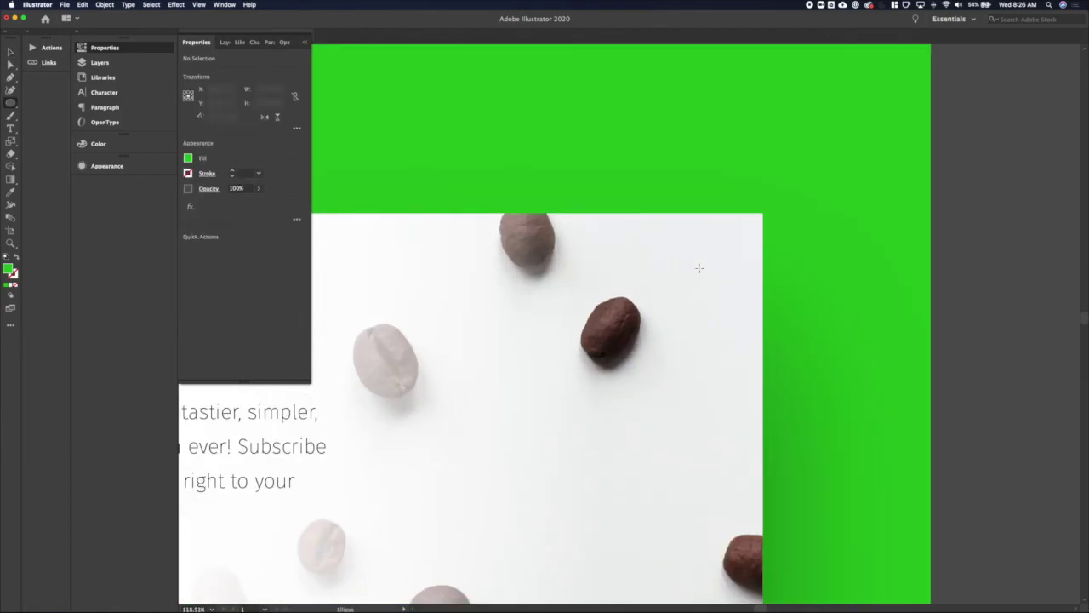
drag(684, 265, 722, 297)
key(ctrl+z)
Draw two crossing diagonal lines as a close icon about 49 px wide near the card's upper-right corner, and select only them
key(backslash)
key(v)
drag(714, 255, 734, 264)
key(v)
drag(1006, 232, 659, 329)
shift+click(756, 351)
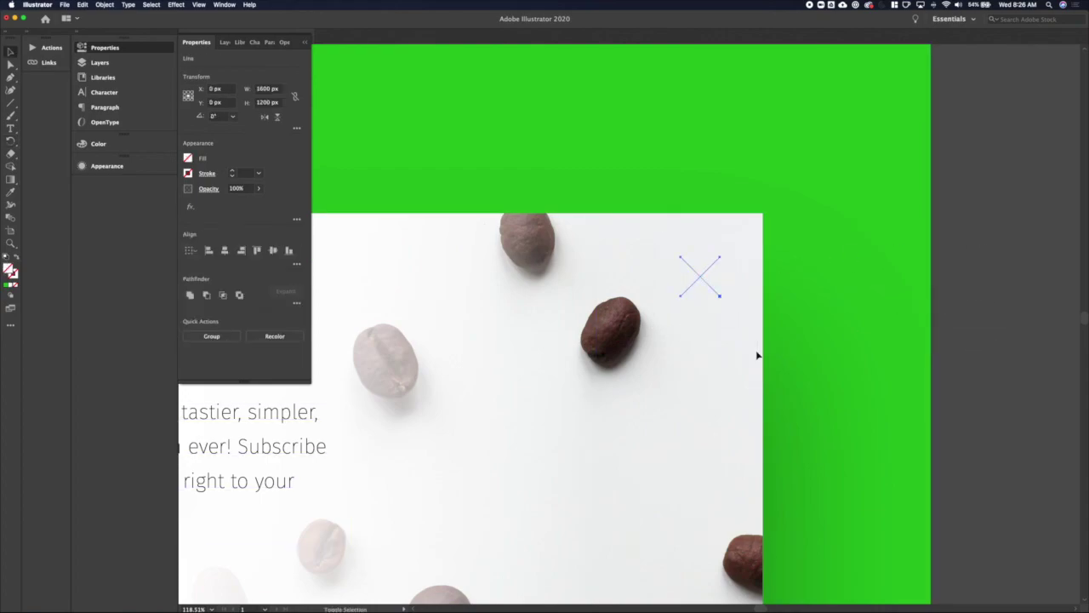
Give both lines of the close icon a 7 px stroke with round caps
click(233, 172)
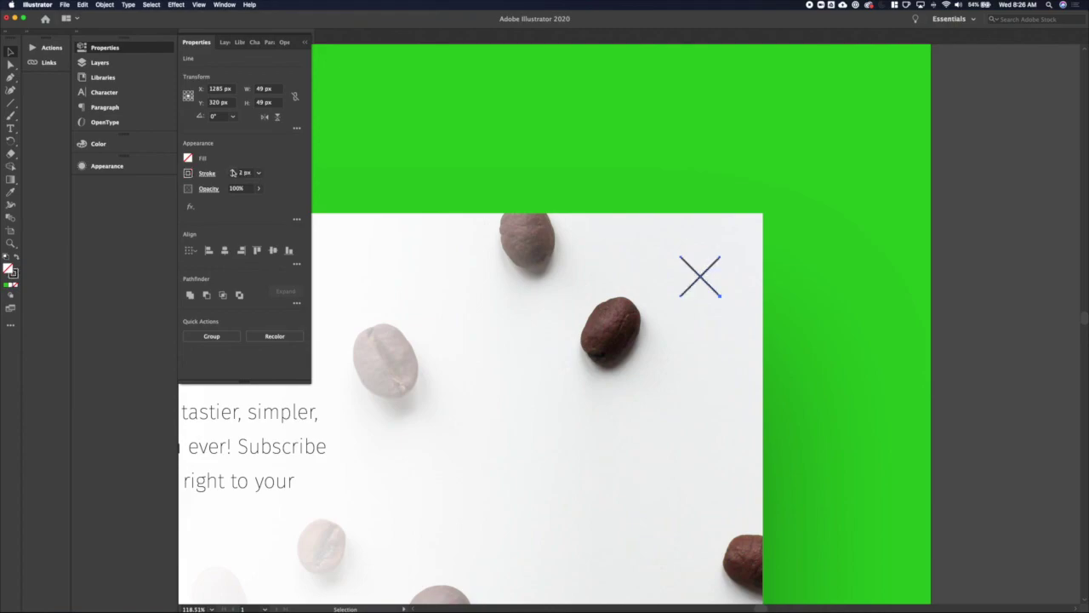
click(232, 171)
click(207, 173)
click(150, 202)
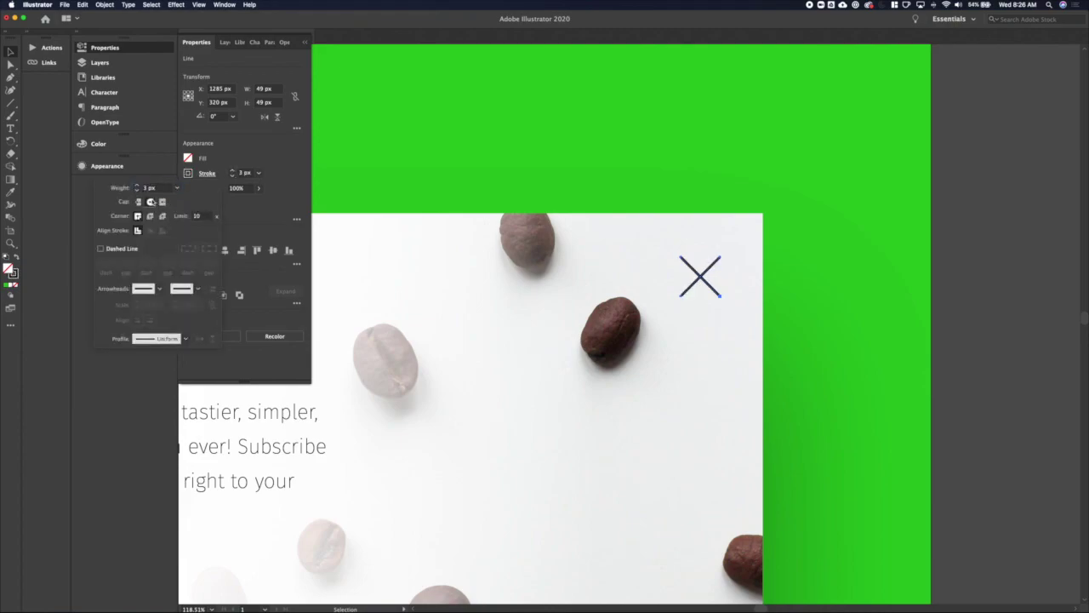
click(233, 171)
click(233, 171)
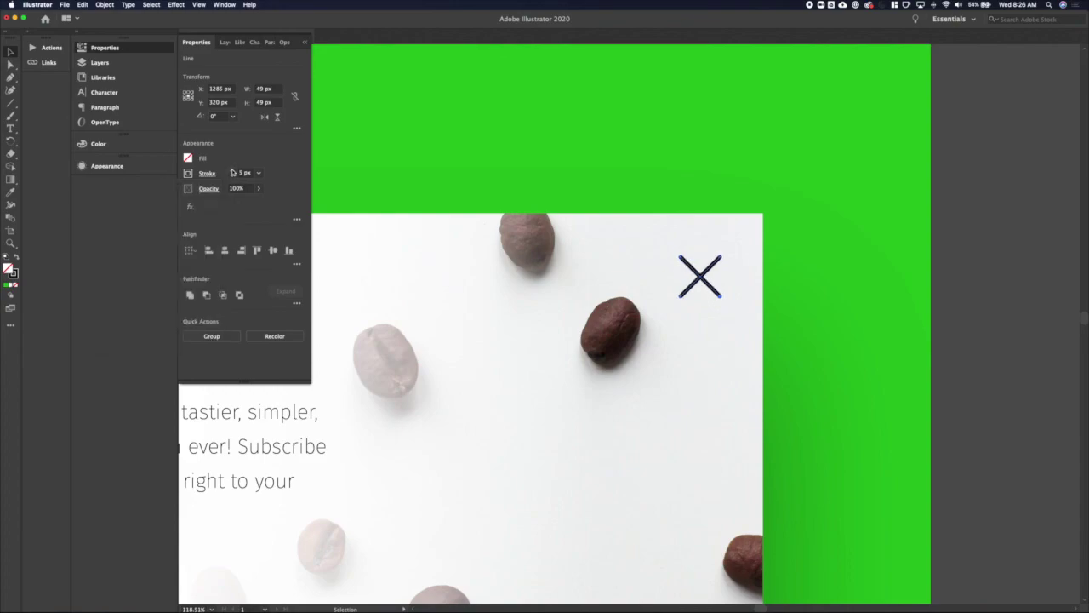
click(232, 171)
click(232, 171)
Scale the close icon down to about 19 px wide and set its stroke weight to 5 px
key(r)
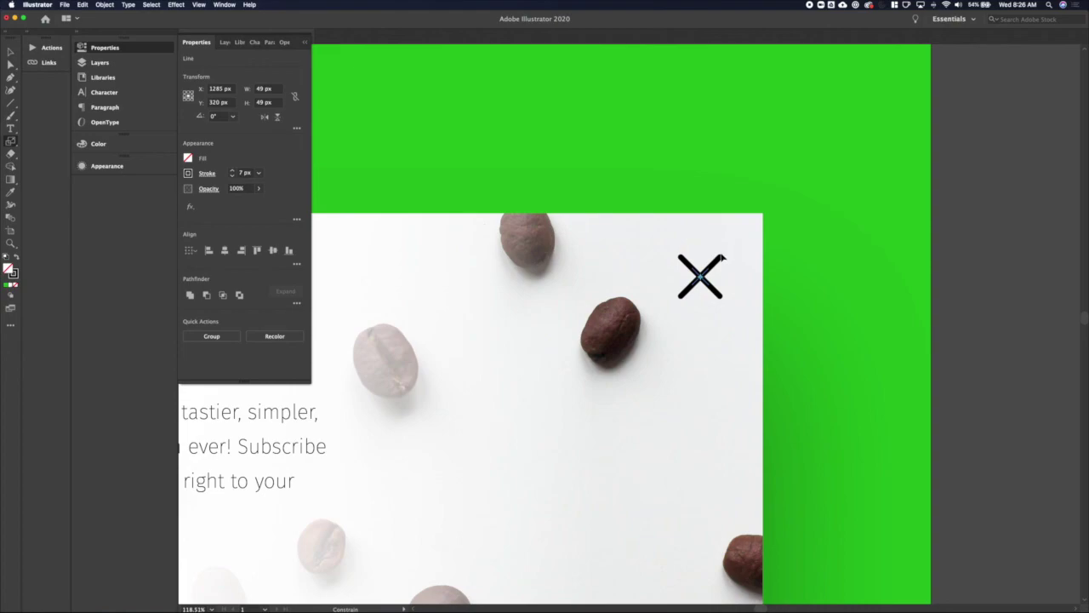
drag(720, 258, 720, 256)
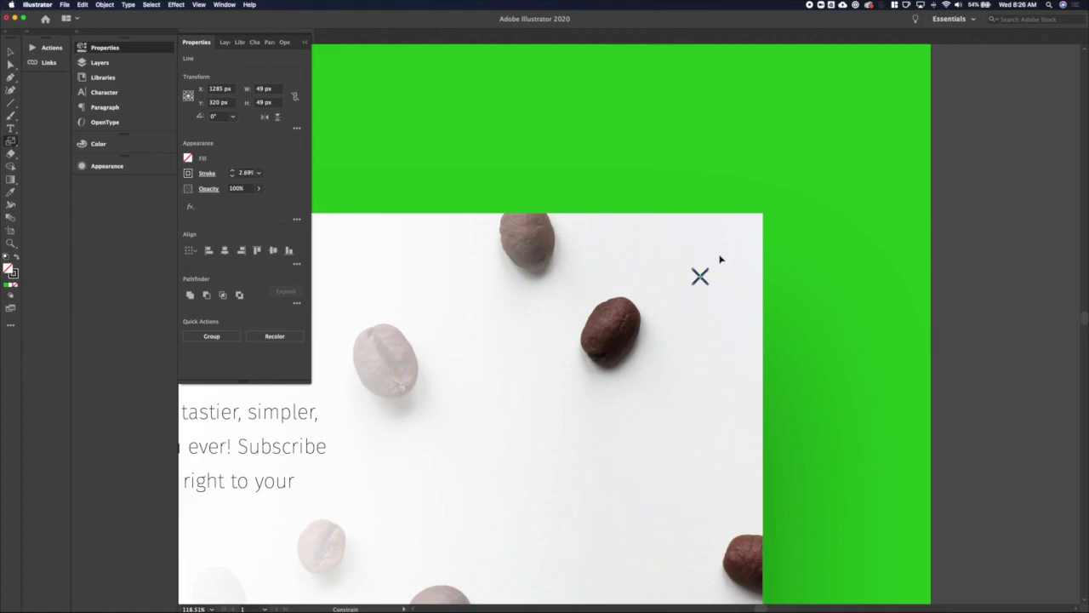
click(233, 171)
click(233, 171)
key(v)
click(1025, 260)
key(super+0)
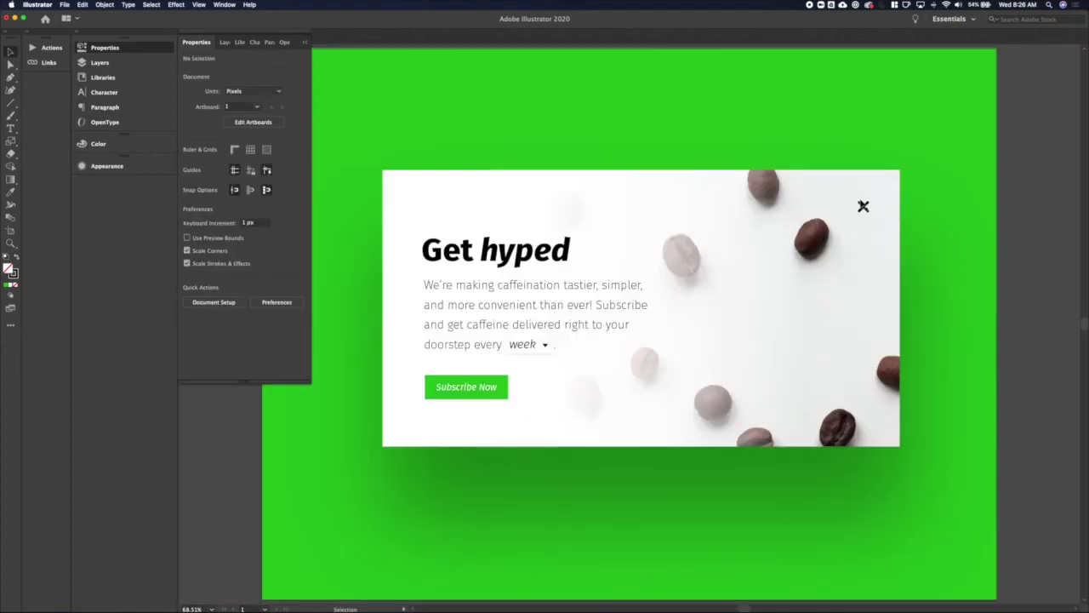
Group the two lines of the close icon and thin their stroke to 3 px
click(863, 206)
key(super+g)
click(207, 173)
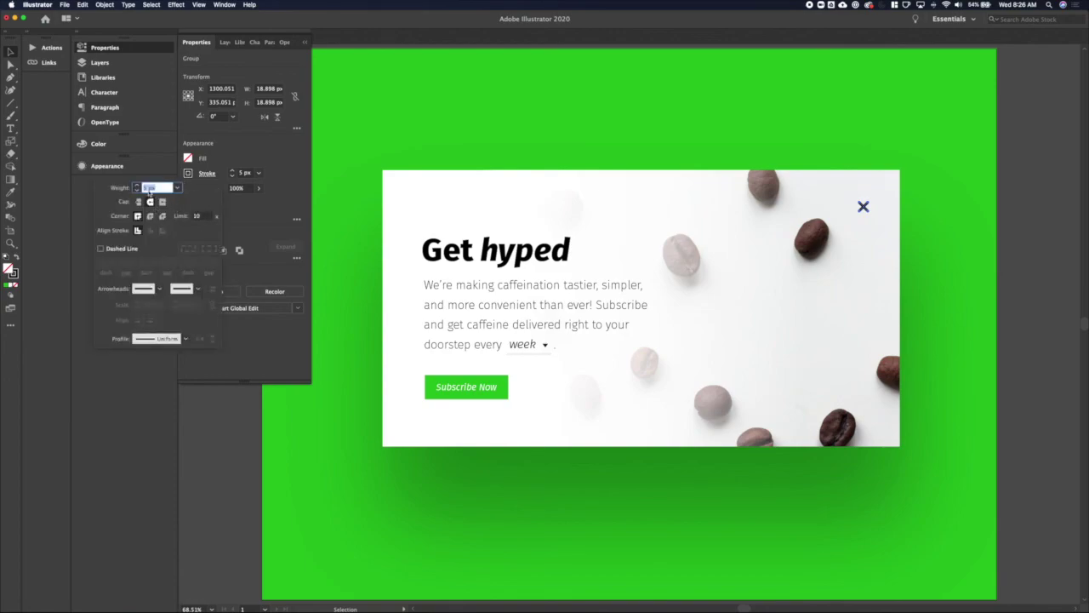
click(137, 191)
Recolor the close icon's stroke with a light gray swatch
click(187, 174)
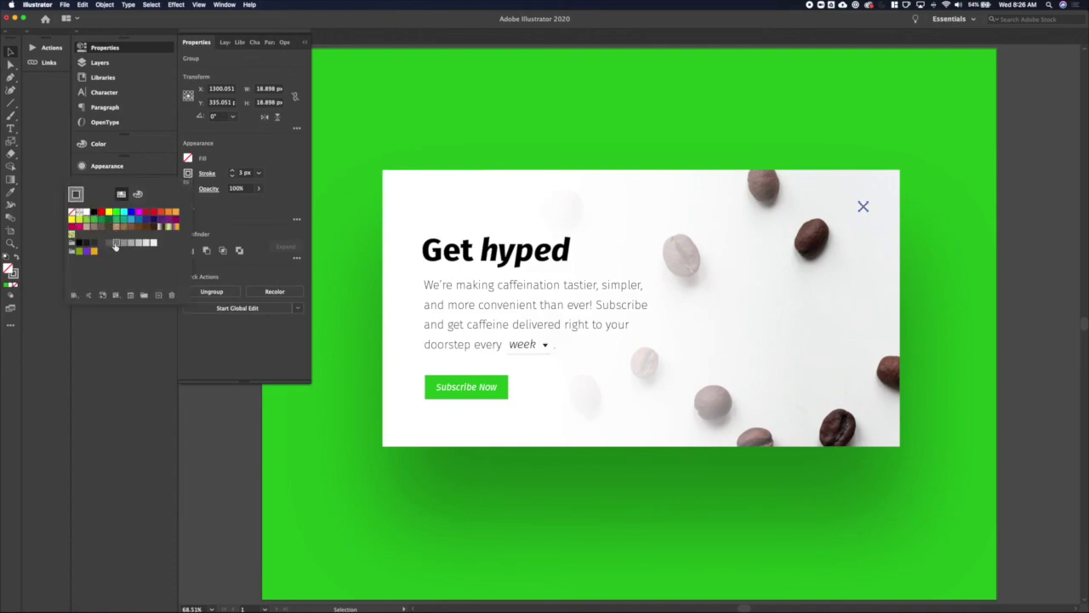
click(130, 244)
click(141, 245)
click(1031, 234)
click(1016, 265)
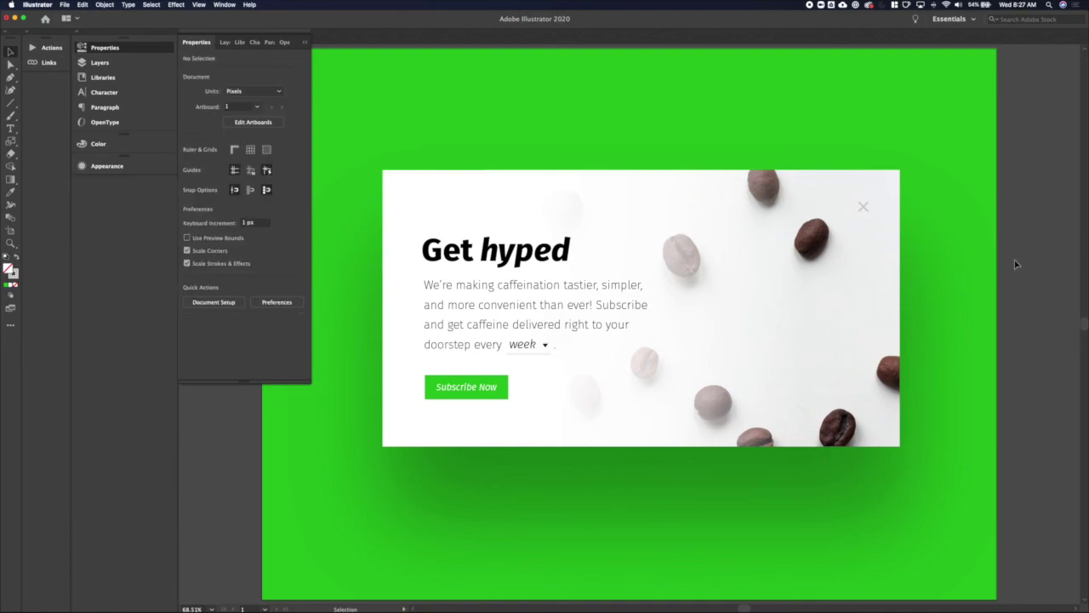
scroll(1015, 265, down, 3)
scroll(1014, 265, right, 3)
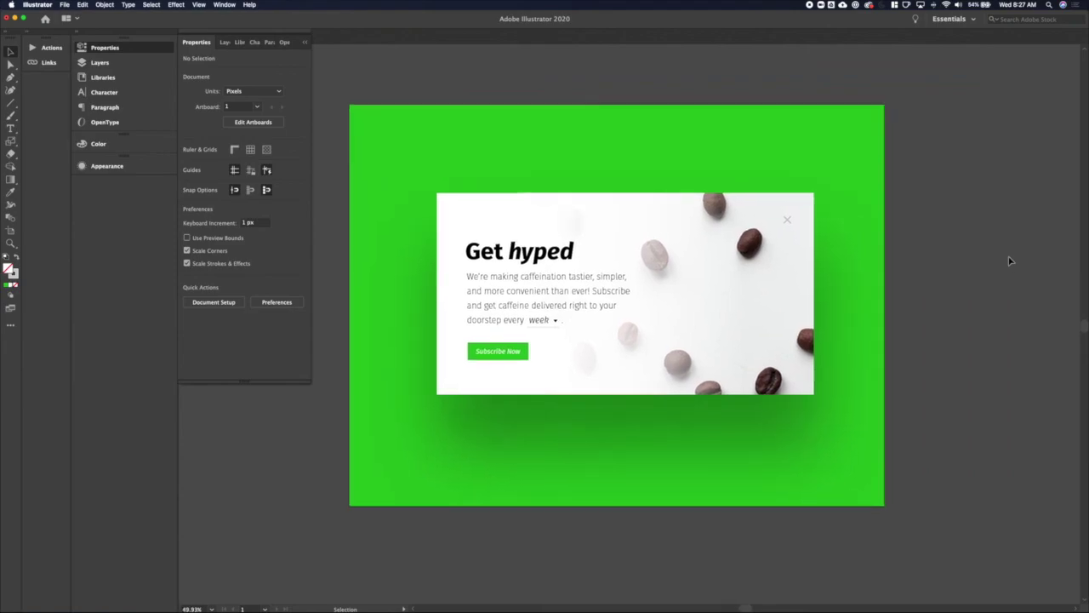
click(848, 241)
key(Delete)
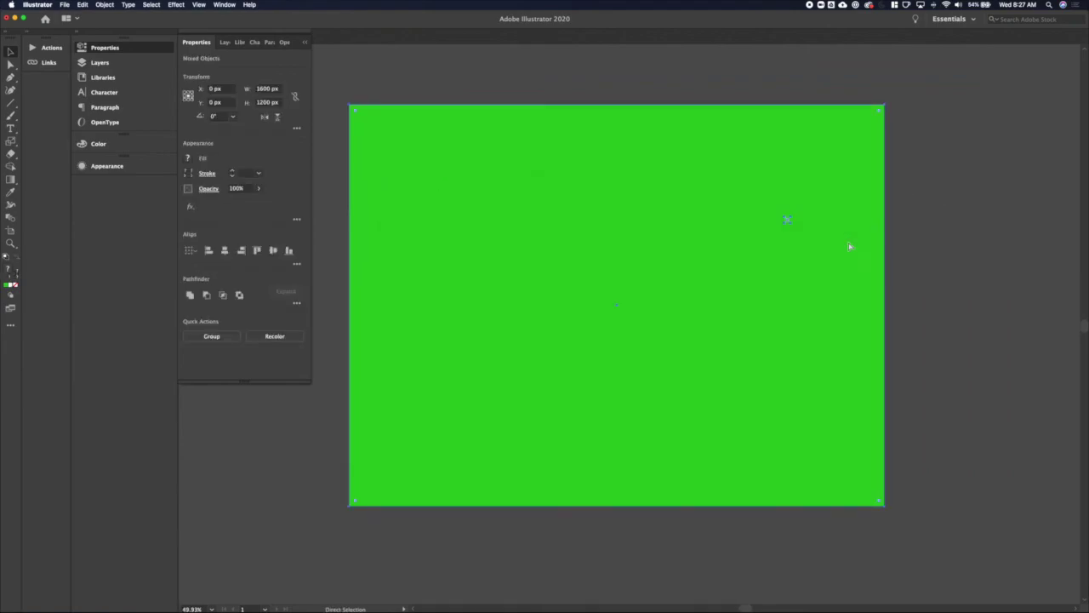
key(super+z)
Group the close icon with the card, leaving the green background out of the group
key(super+a)
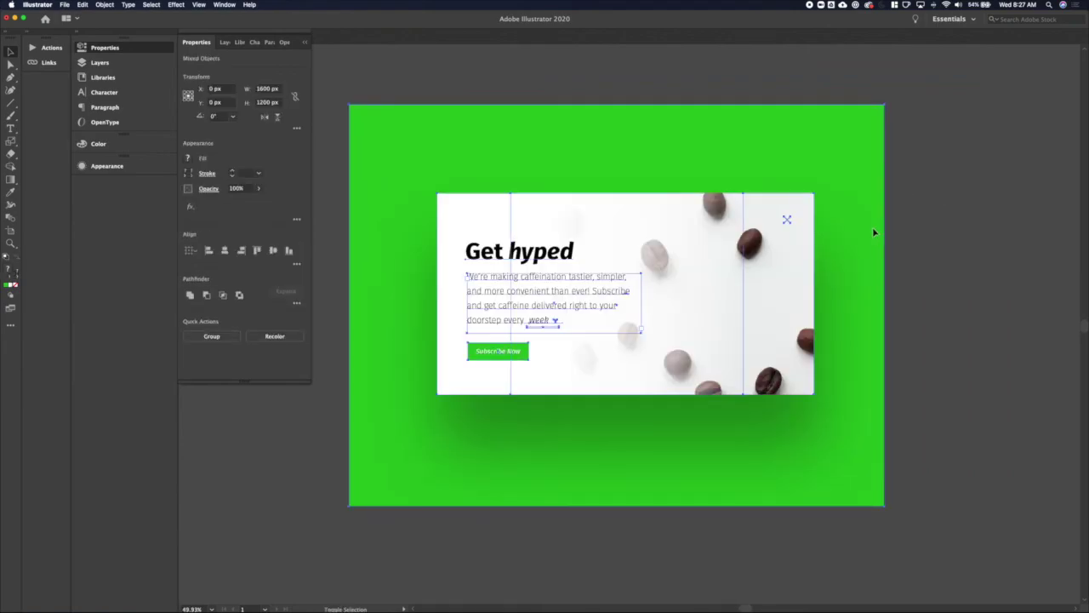
key(super+g)
click(932, 207)
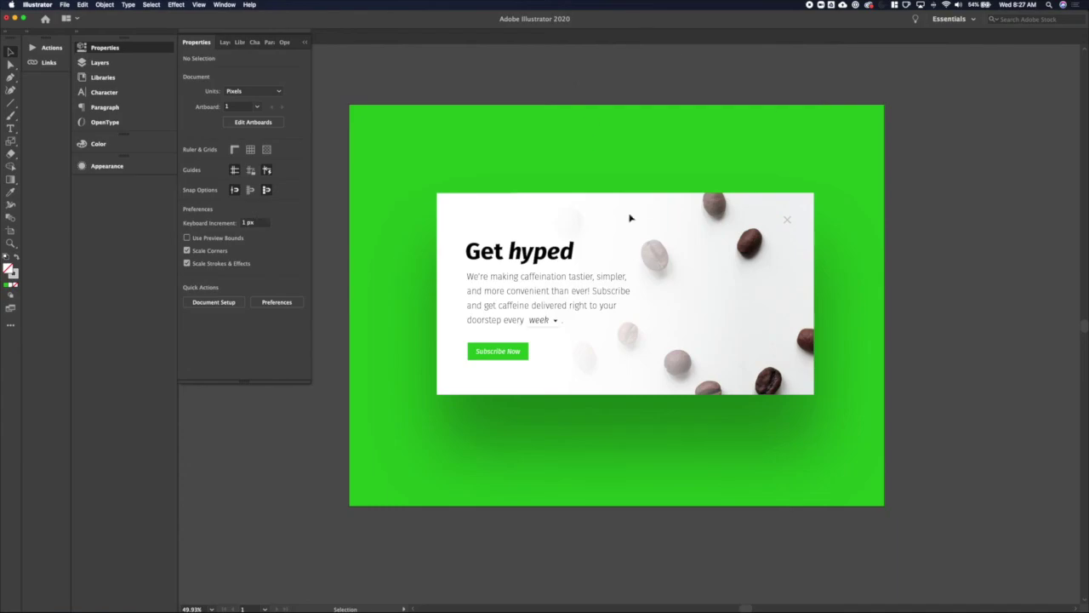
Align the card group and the green background to each other's horizontal and vertical centers
key(super+a)
click(224, 251)
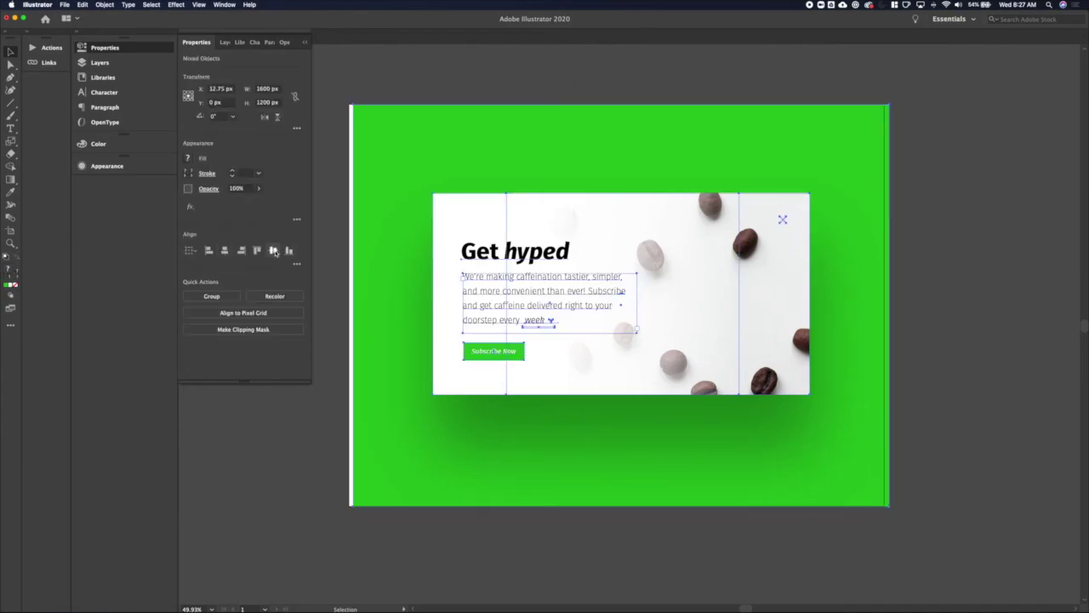
click(273, 250)
Reposition the selected card and green background together at X 0 px and Y 0 px
click(221, 89)
text(0)
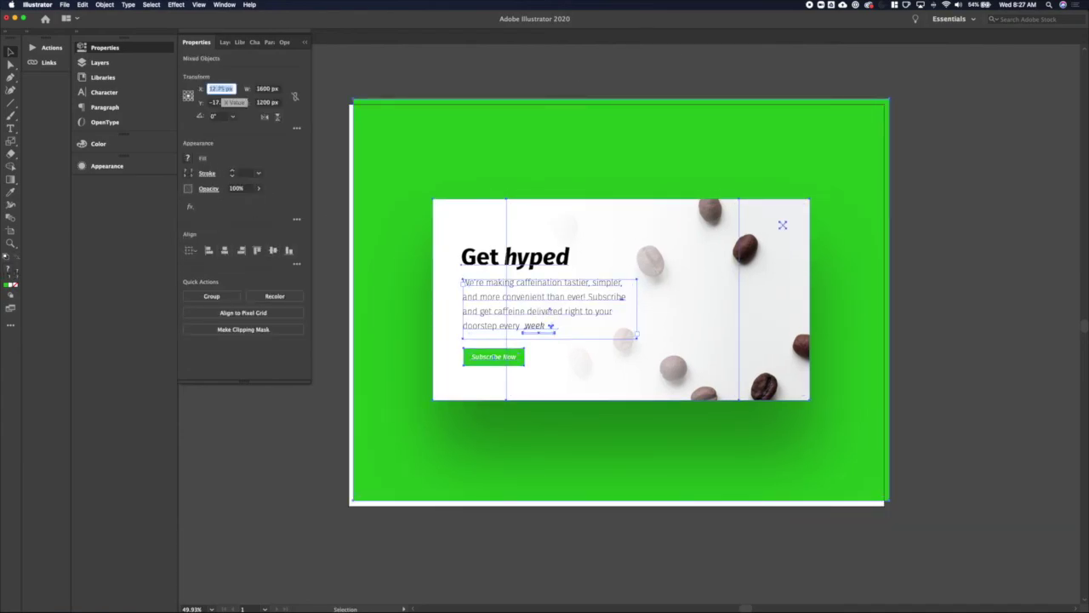
key(Tab)
text(0)
key(Tab)
click(953, 258)
Nudge the card group up about 10 px from the center of the green background
click(673, 270)
key(shift+Up)
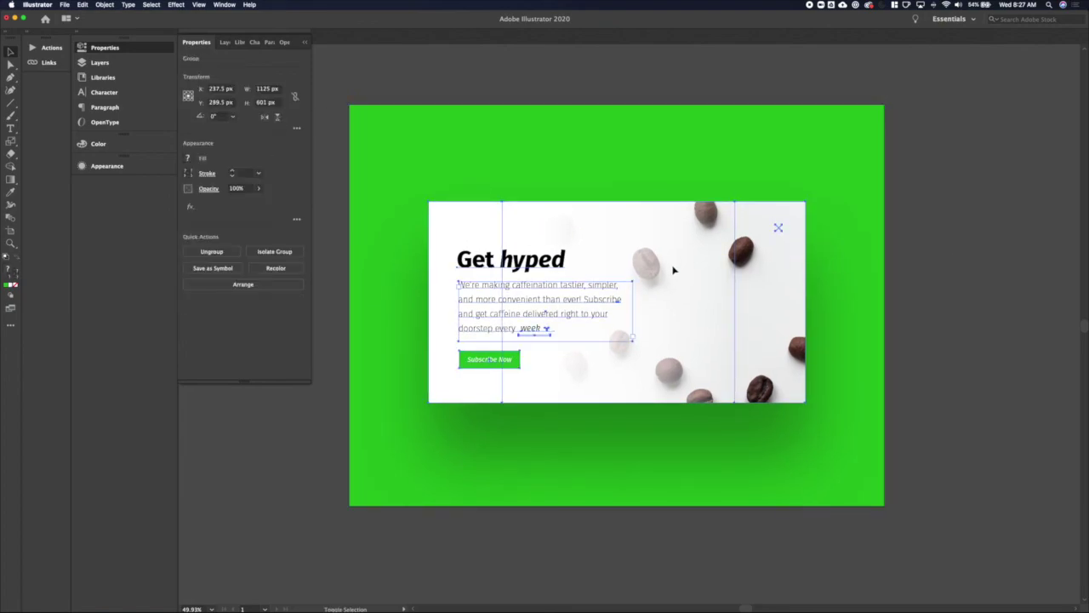
key(shift+Up)
click(982, 274)
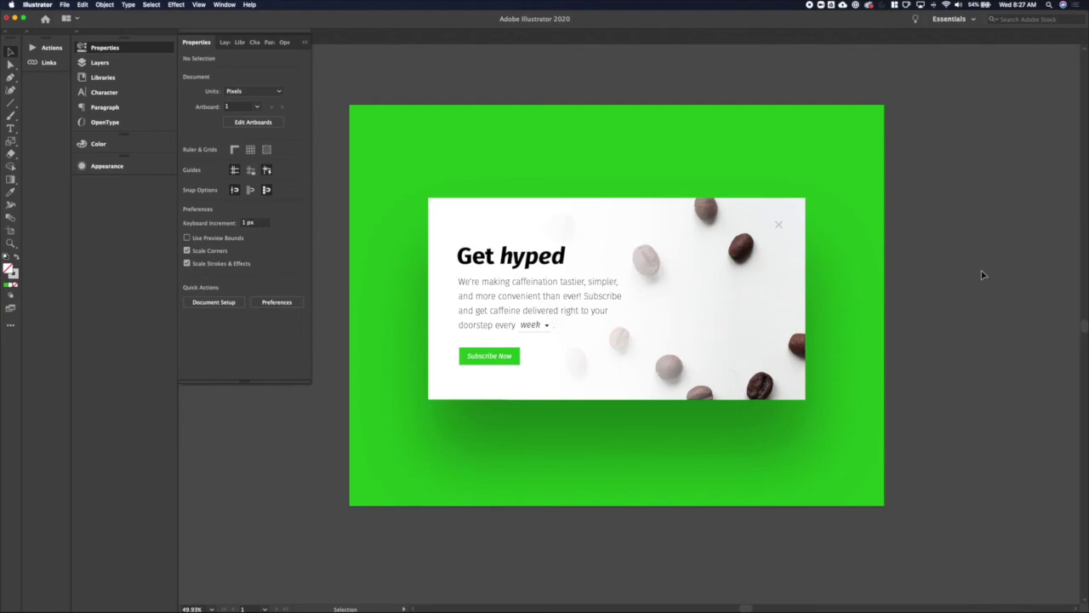